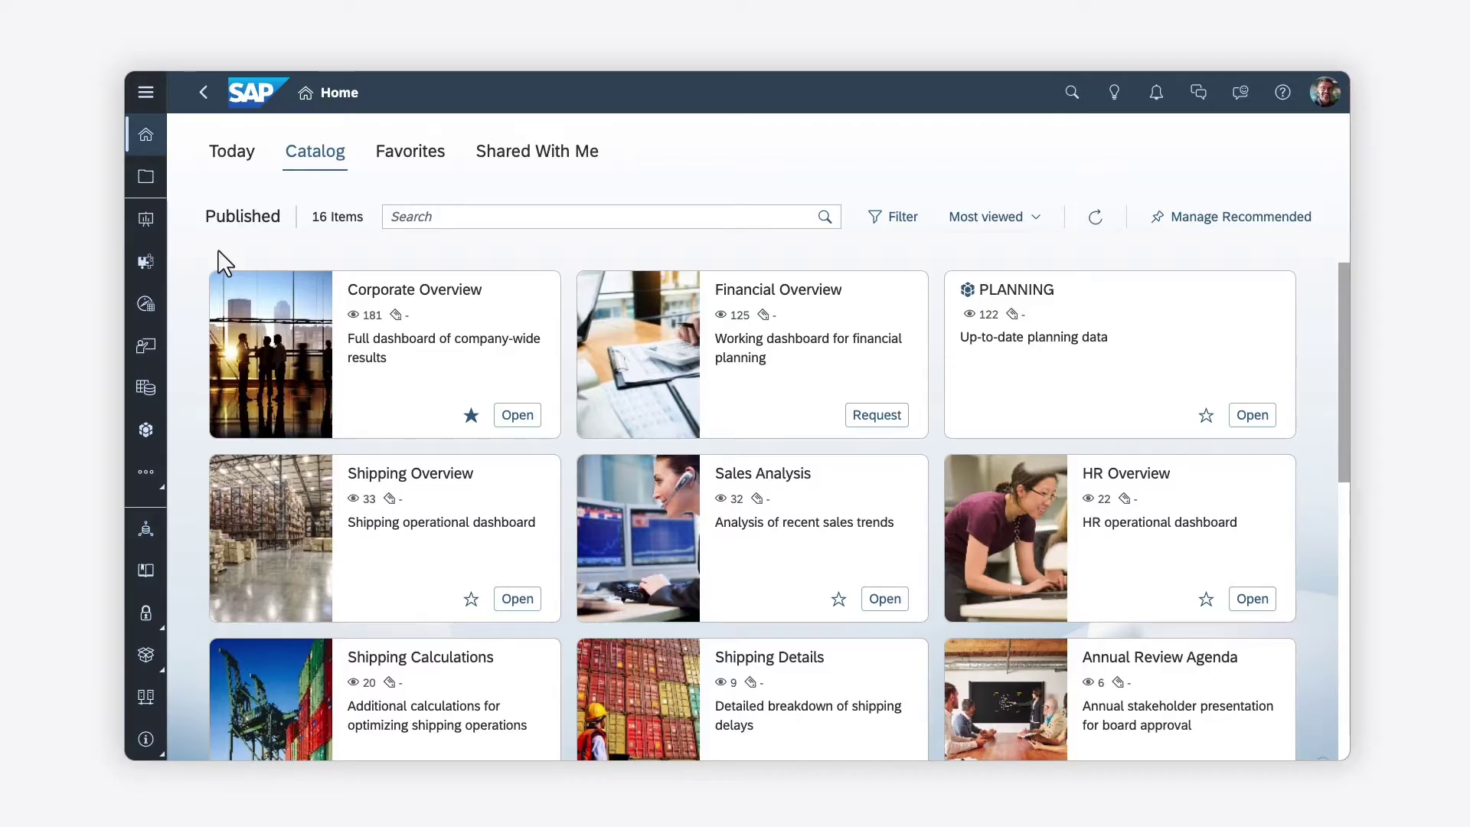
- Create a blank model in the Modeler using New Model (Recommended)
click(146, 432)
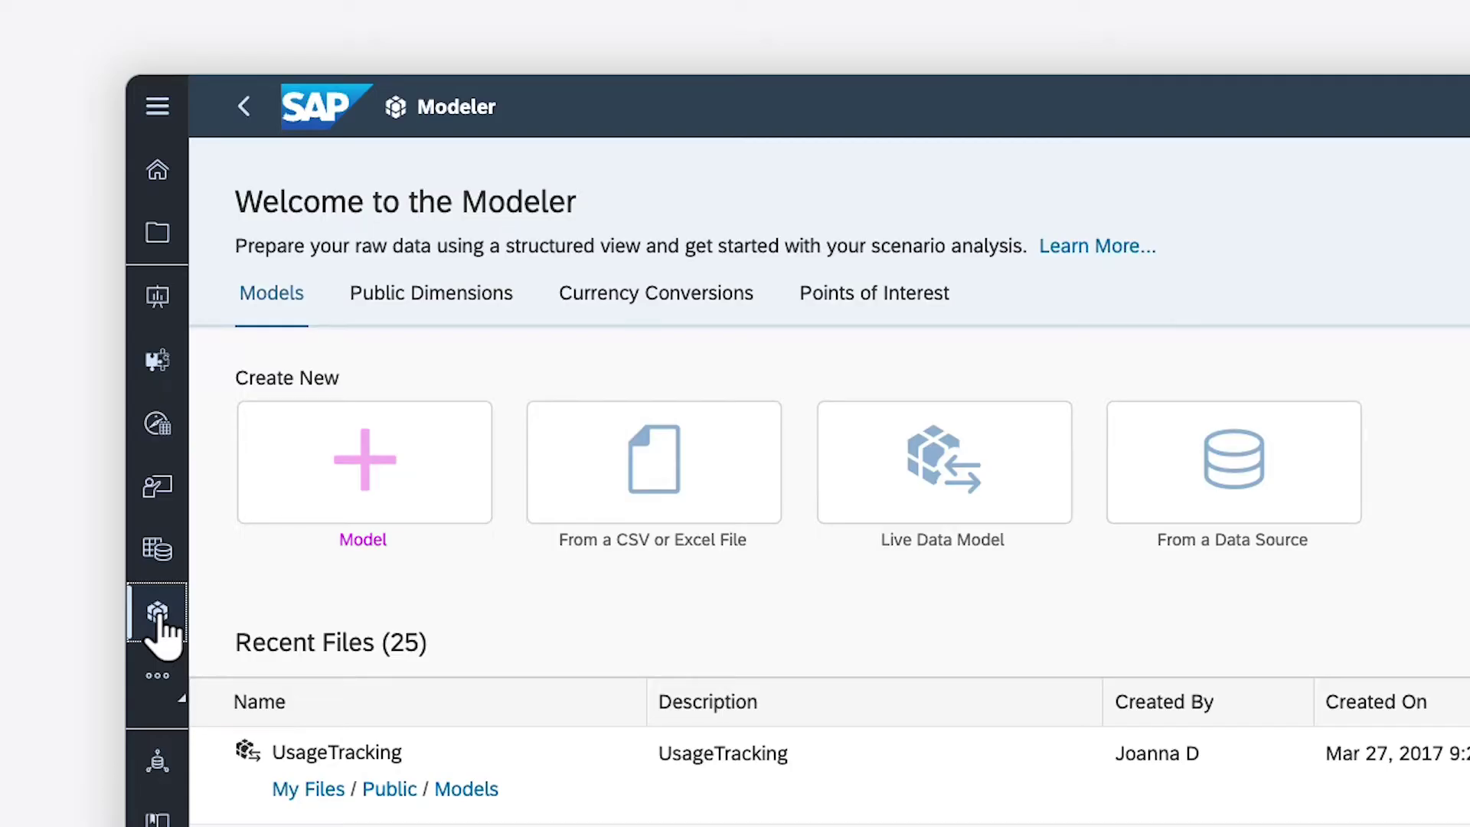
click(367, 486)
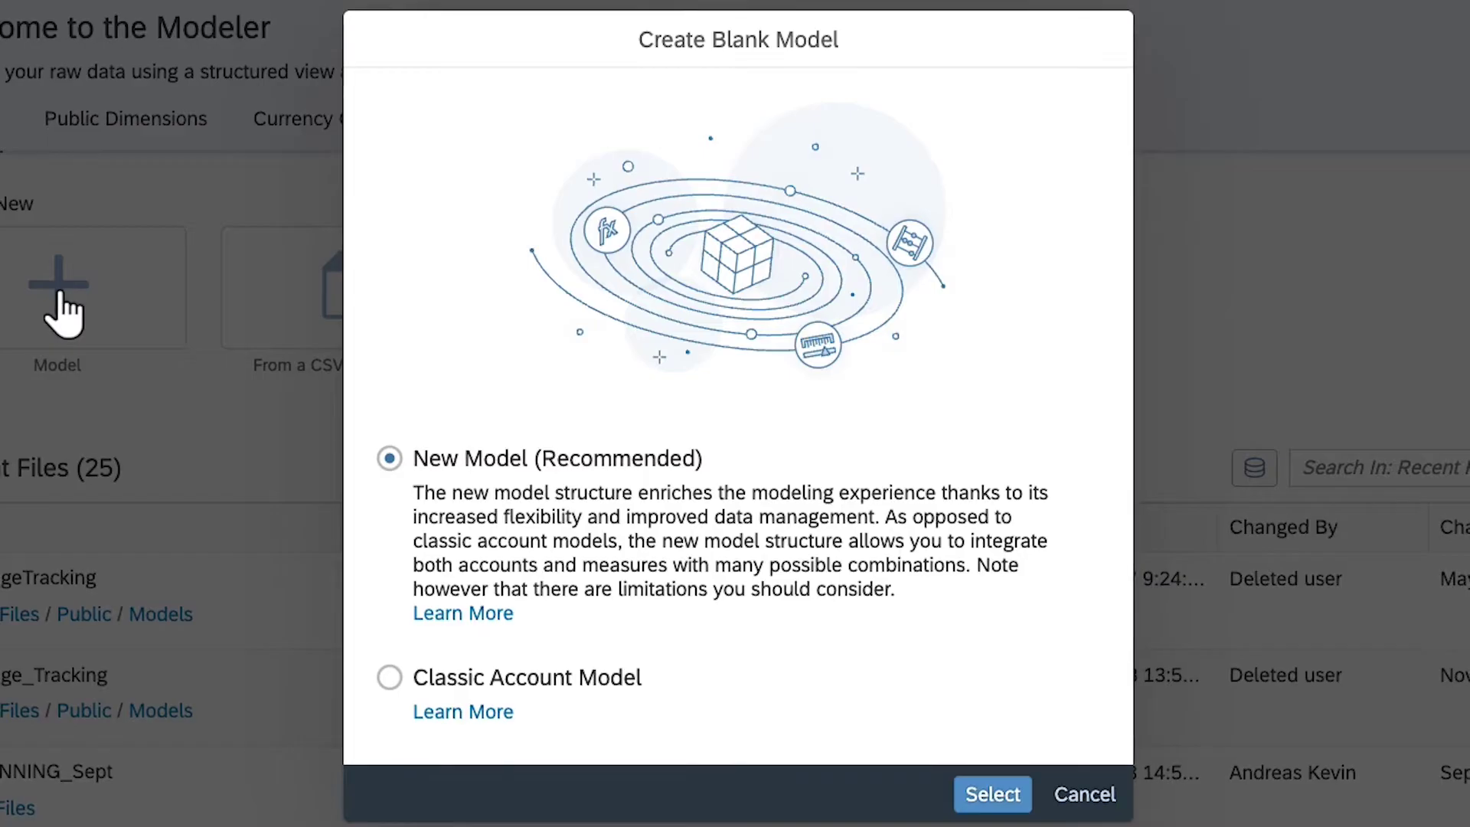
click(986, 796)
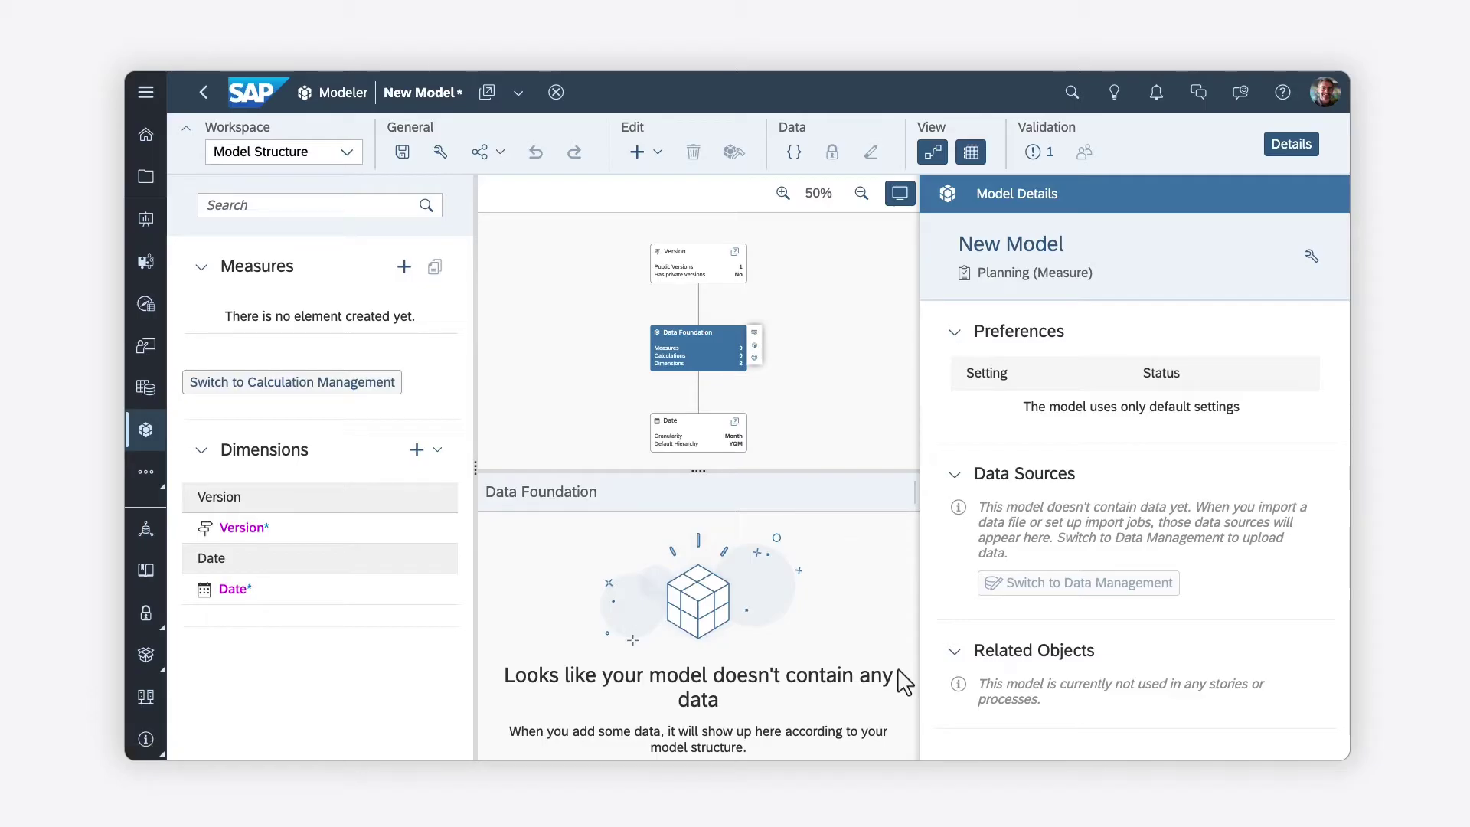
- Review the Version dimension, then set Date's default booking behavior to Book to Unassigned
click(243, 529)
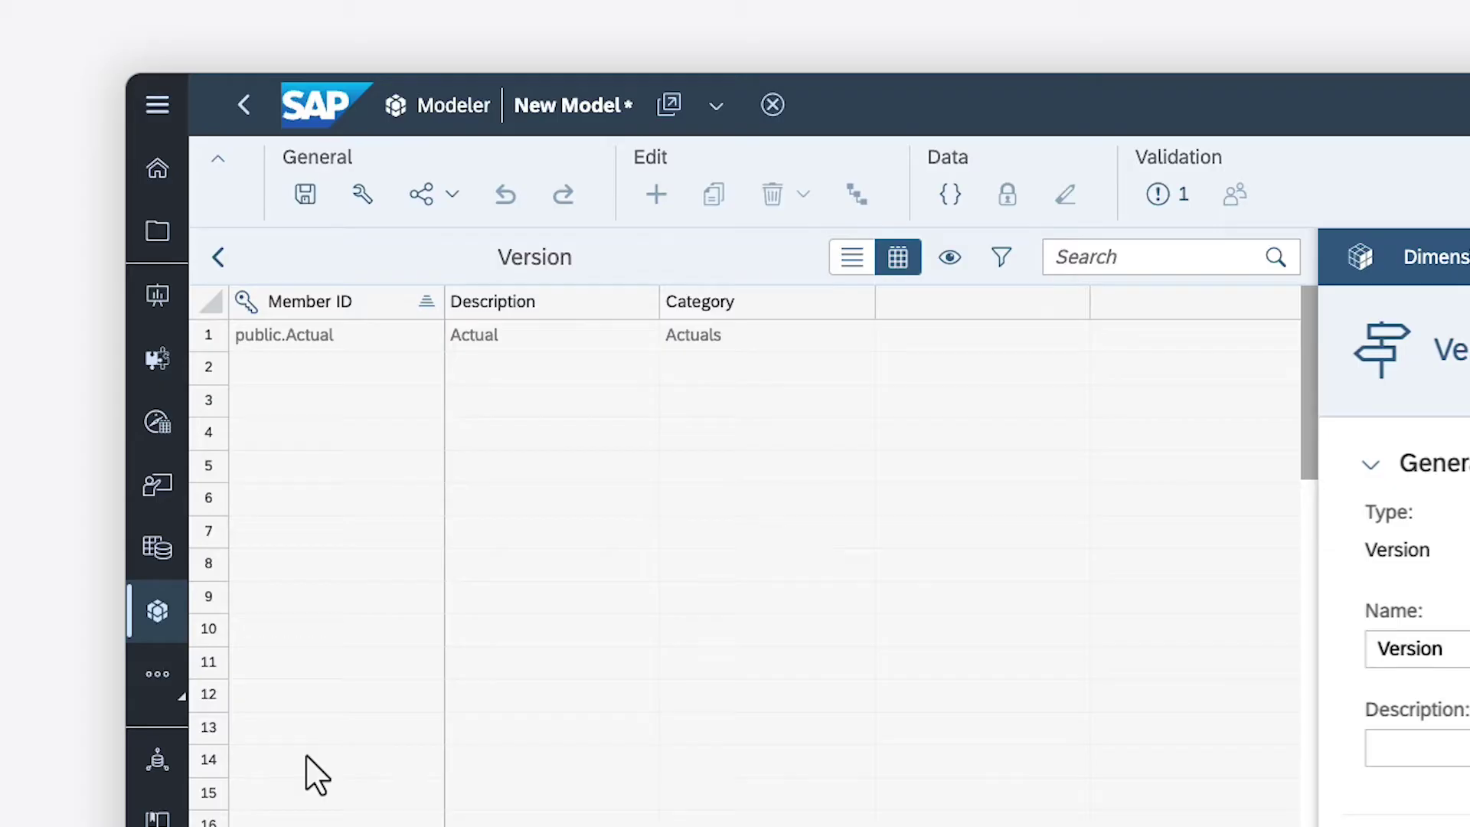
click(215, 262)
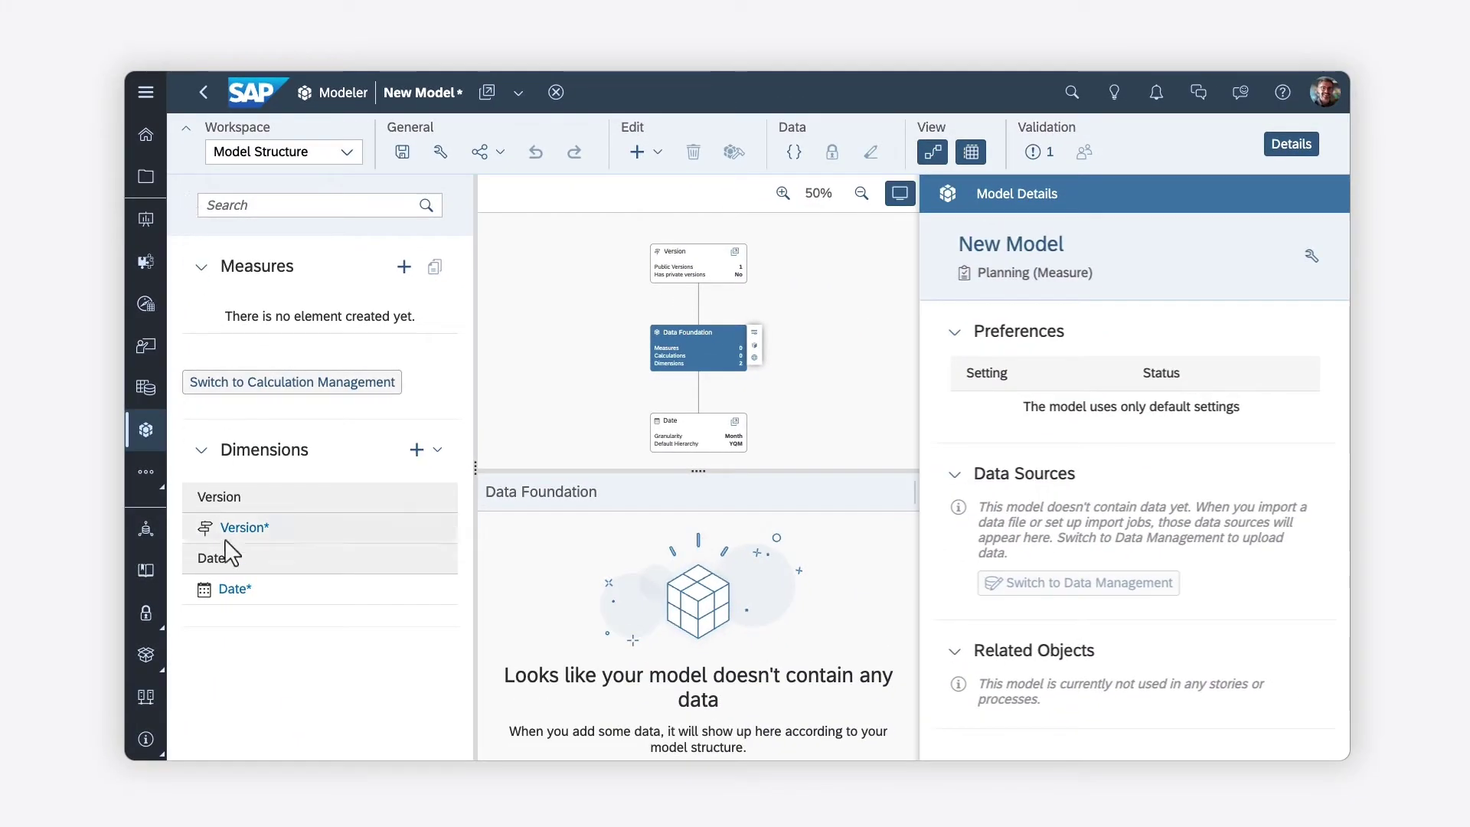
click(230, 590)
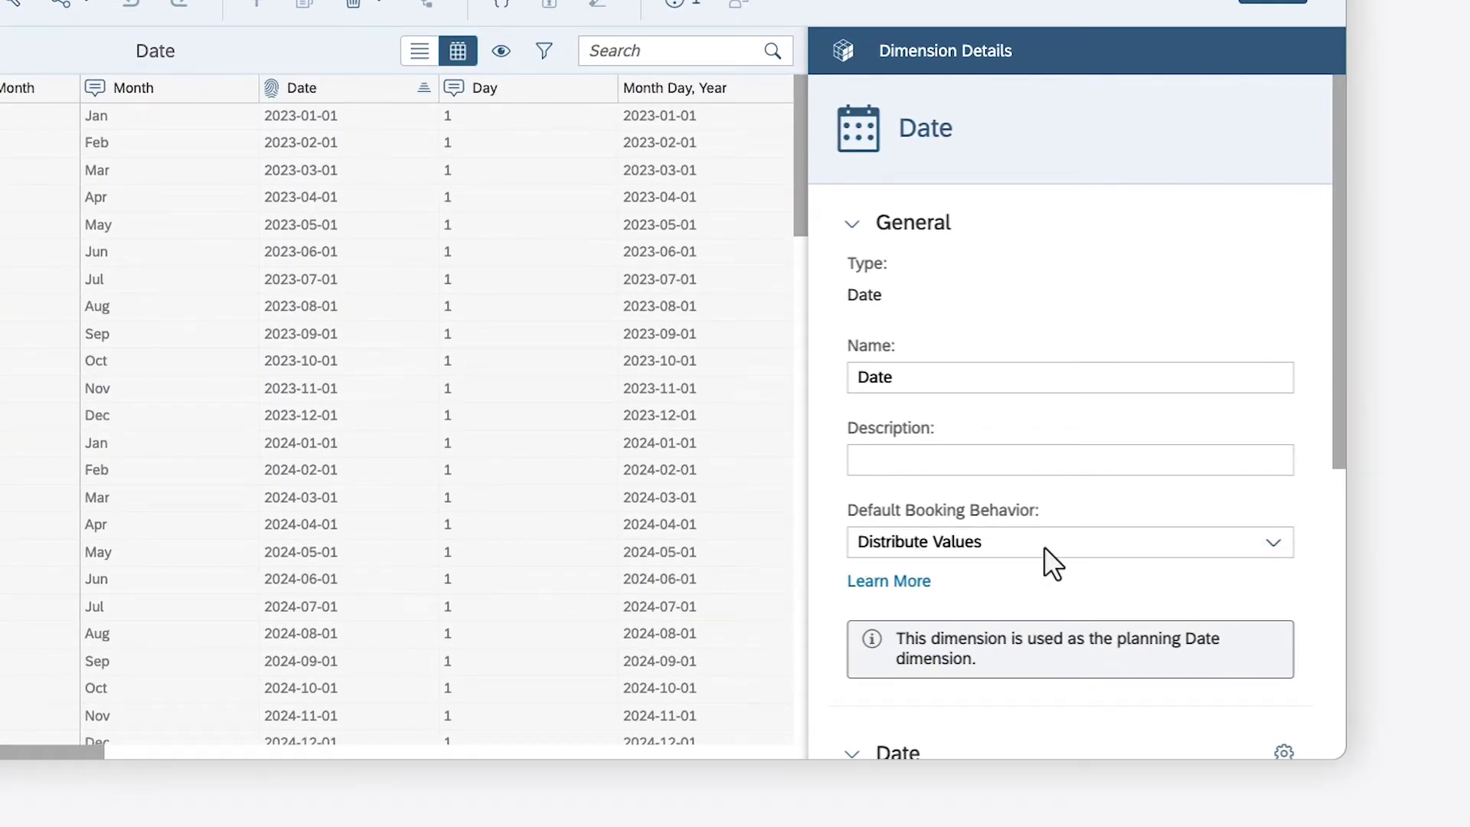
click(1273, 545)
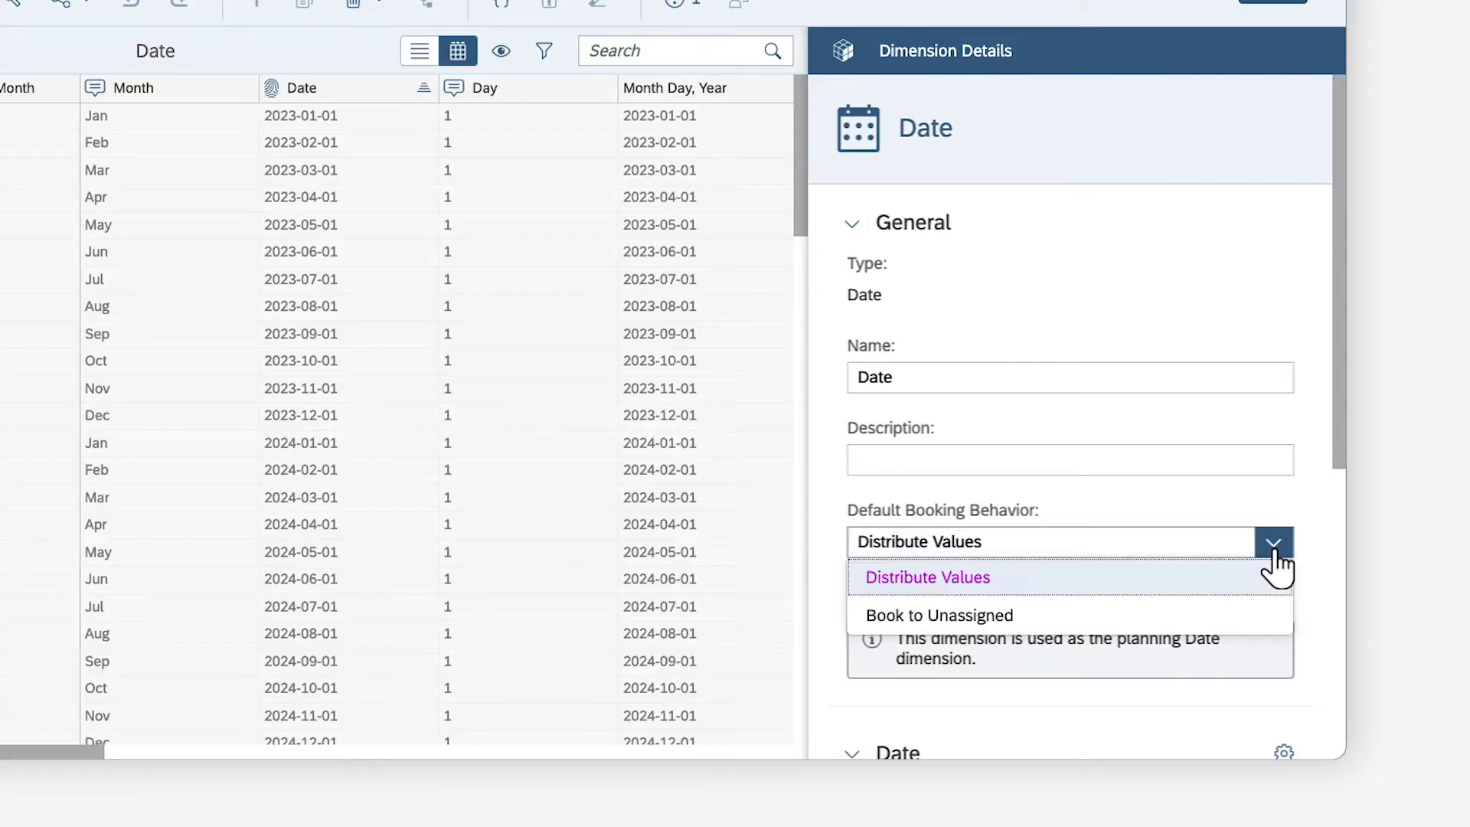
key(Down)
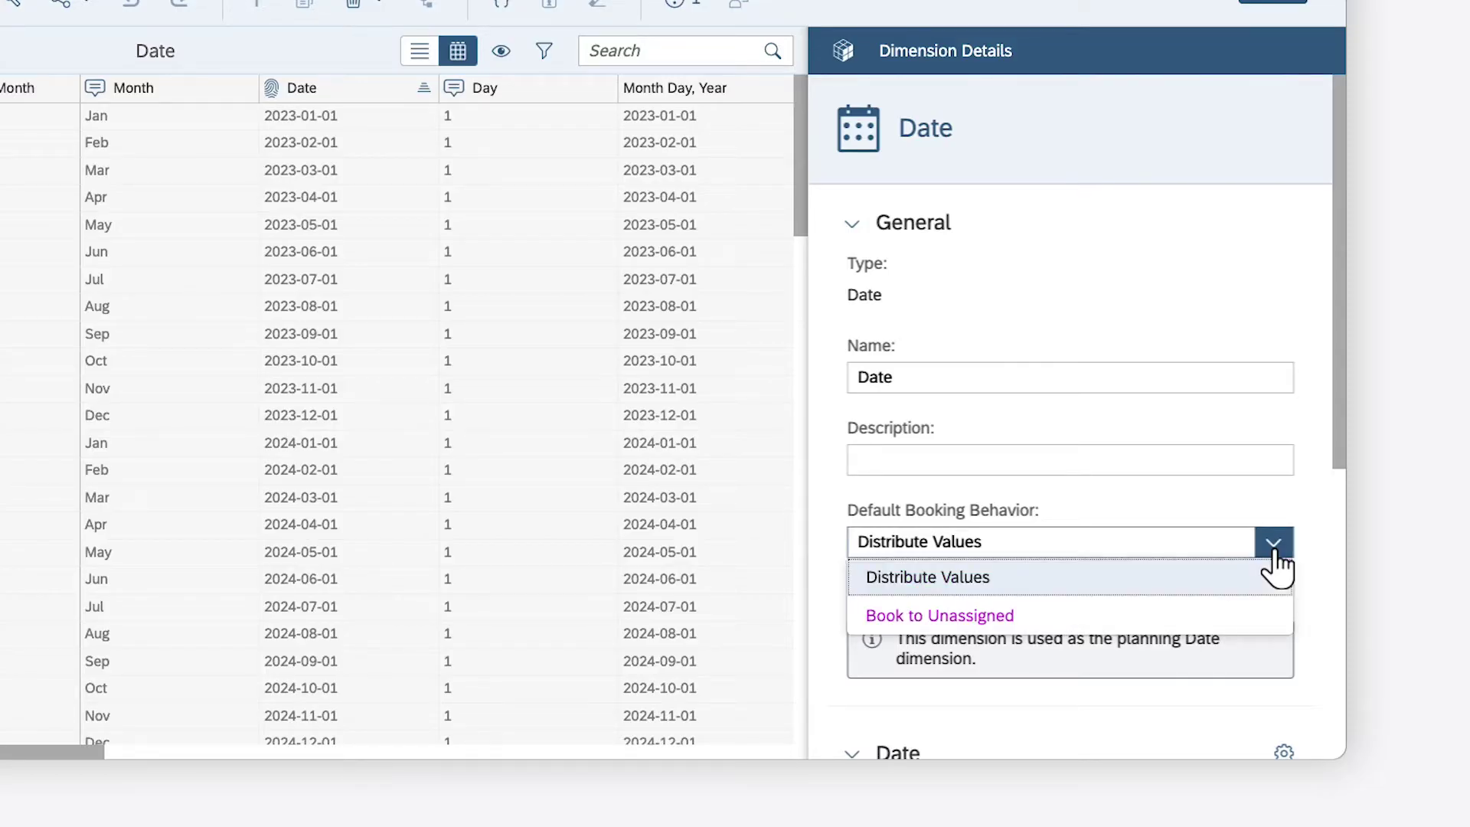
click(1127, 618)
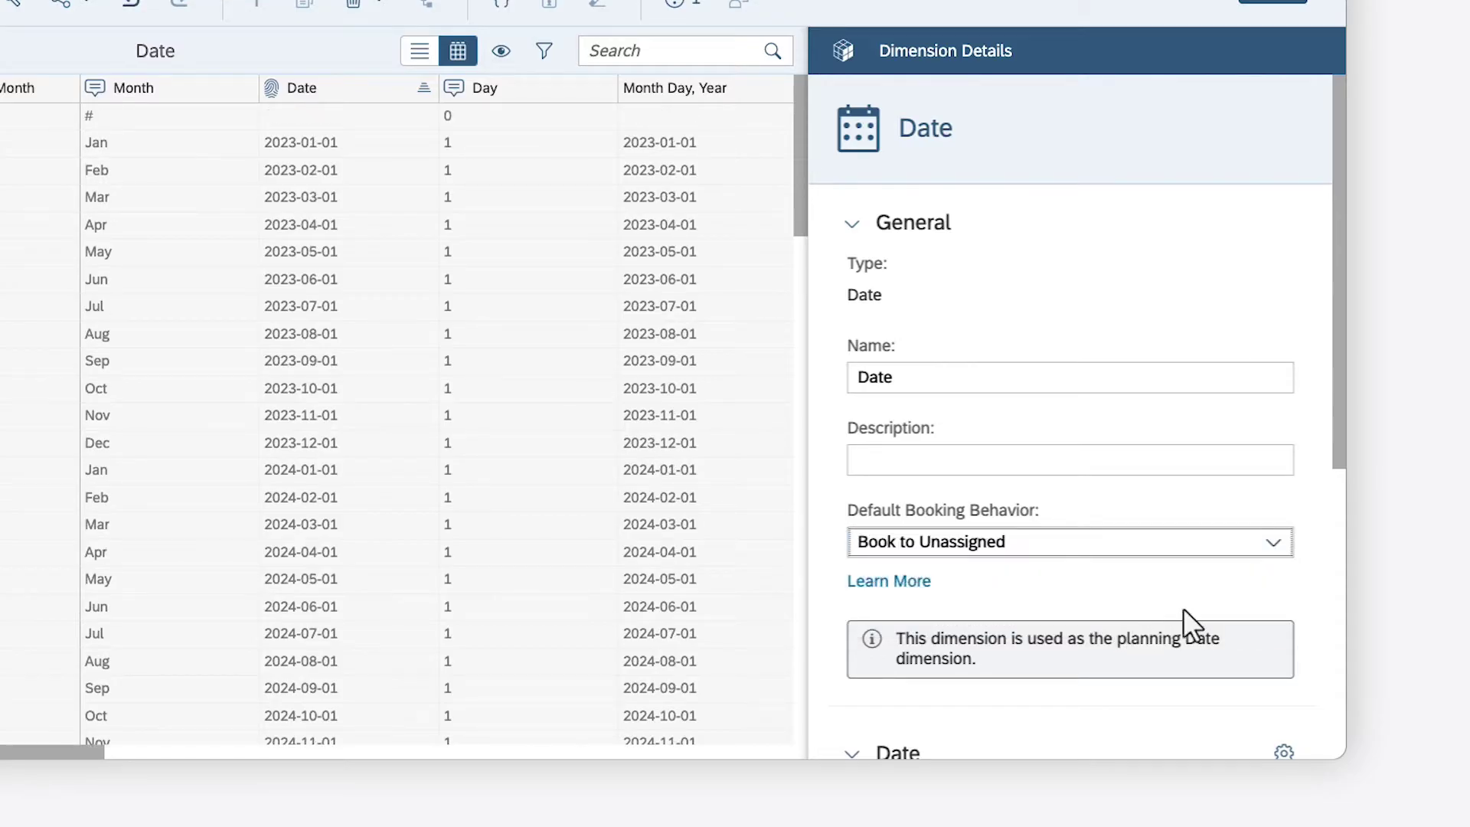
- Set the Date dimension's year range to 2020–2025, keeping Month granularity
click(1339, 595)
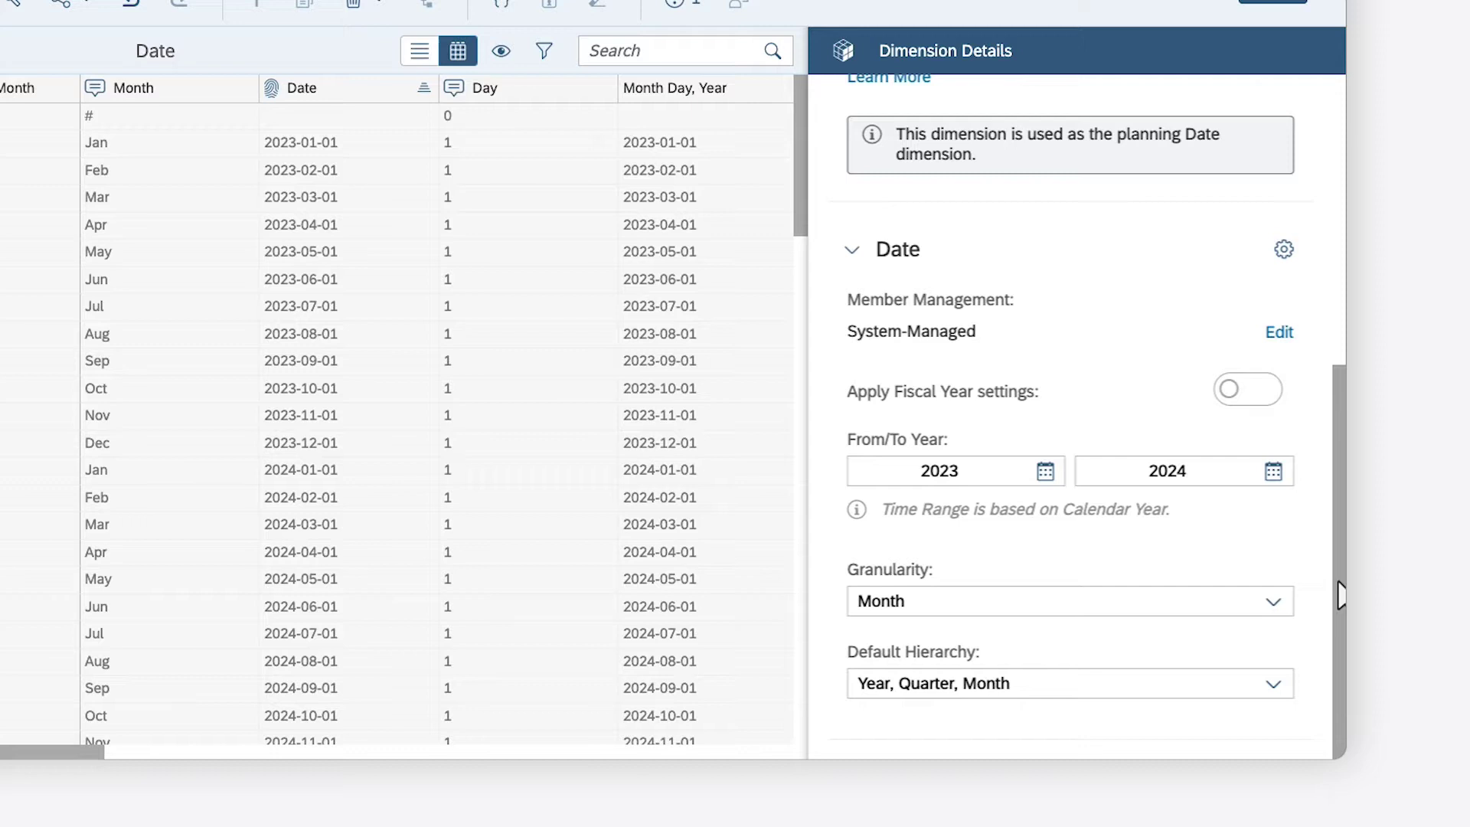
double_click(969, 476)
text(2)
click(1195, 476)
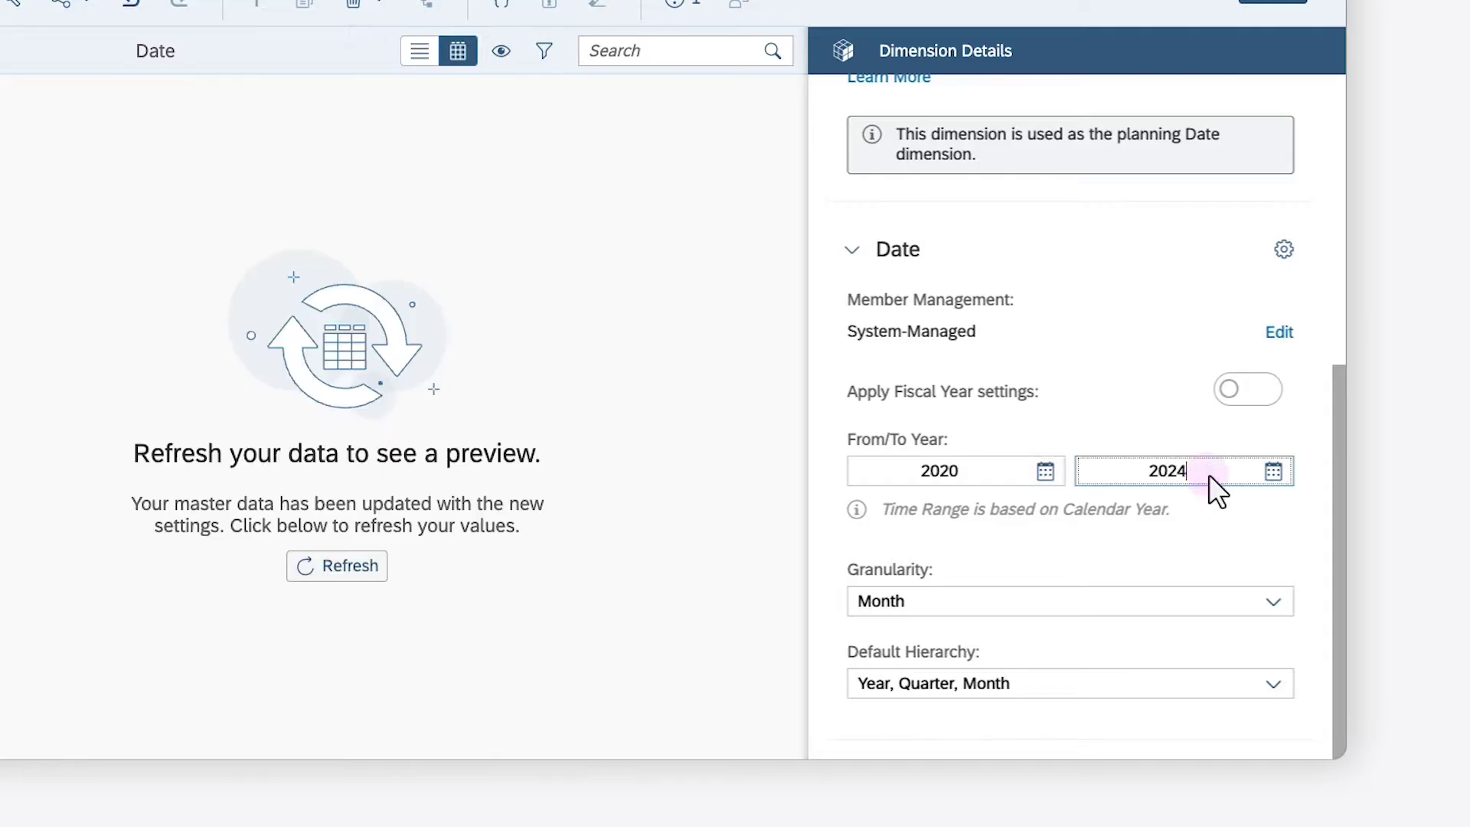
double_click(1215, 488)
text(2025)
click(1273, 600)
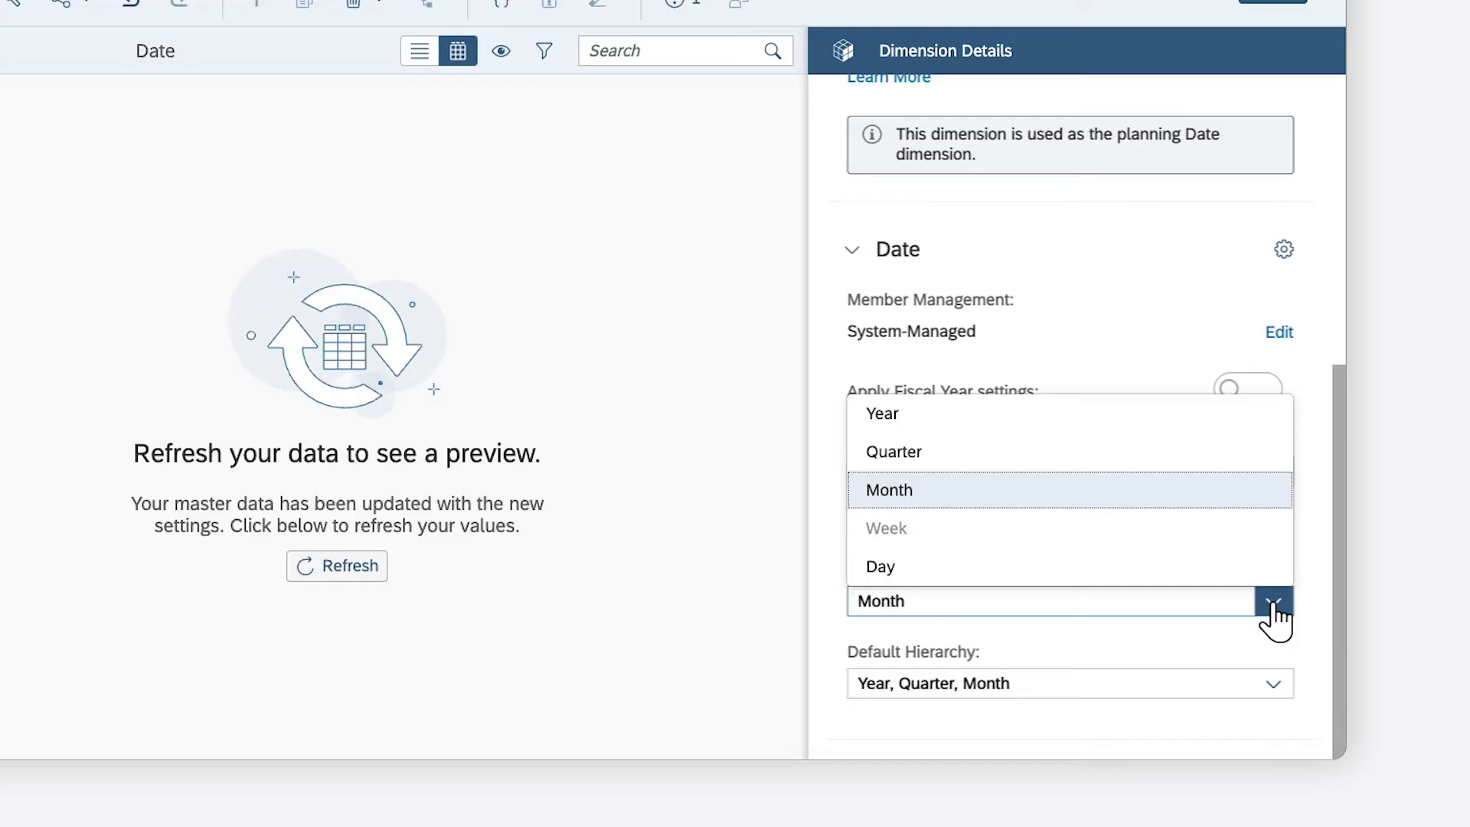
click(1161, 490)
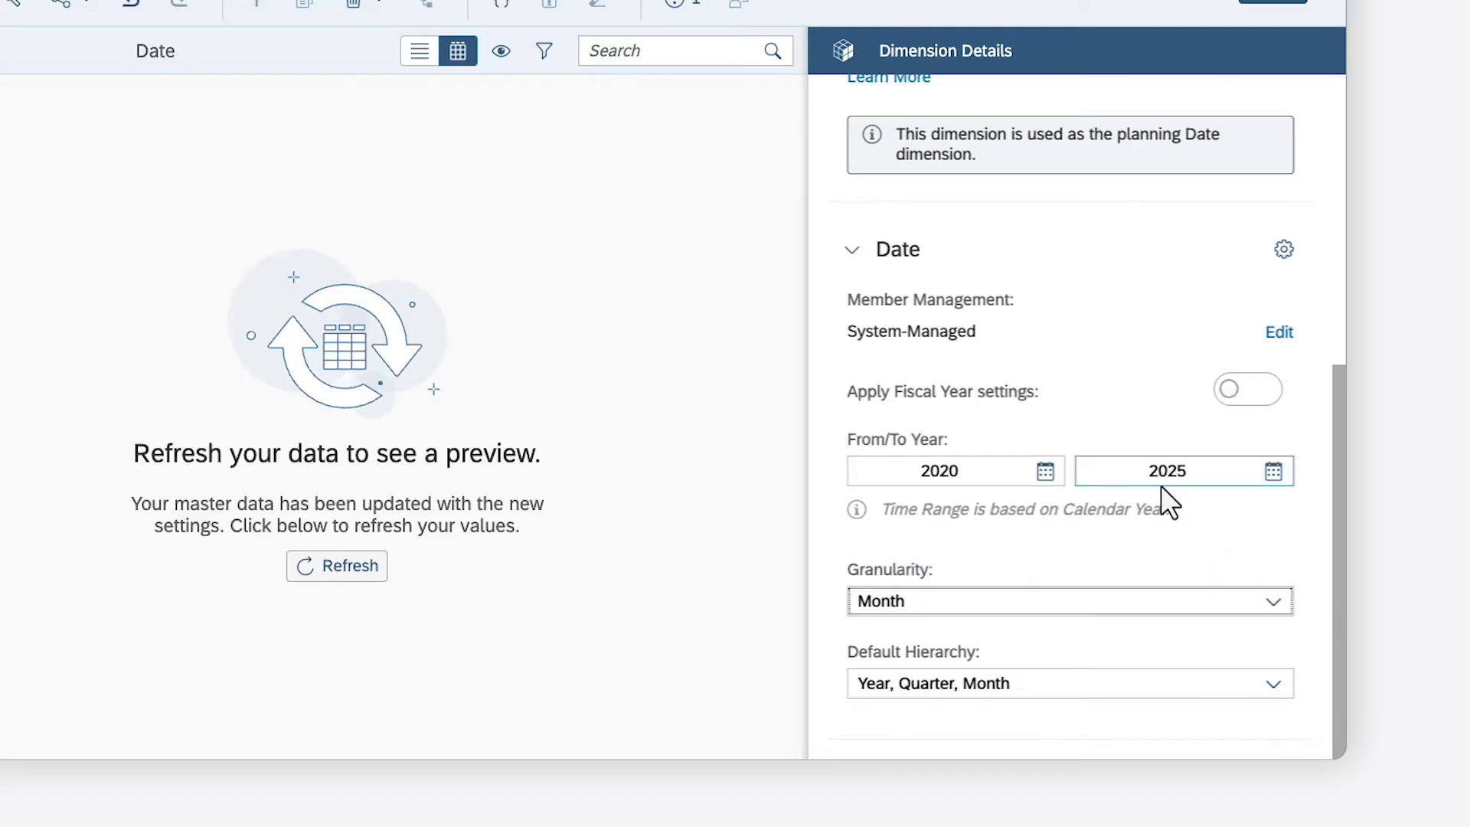
click(1284, 250)
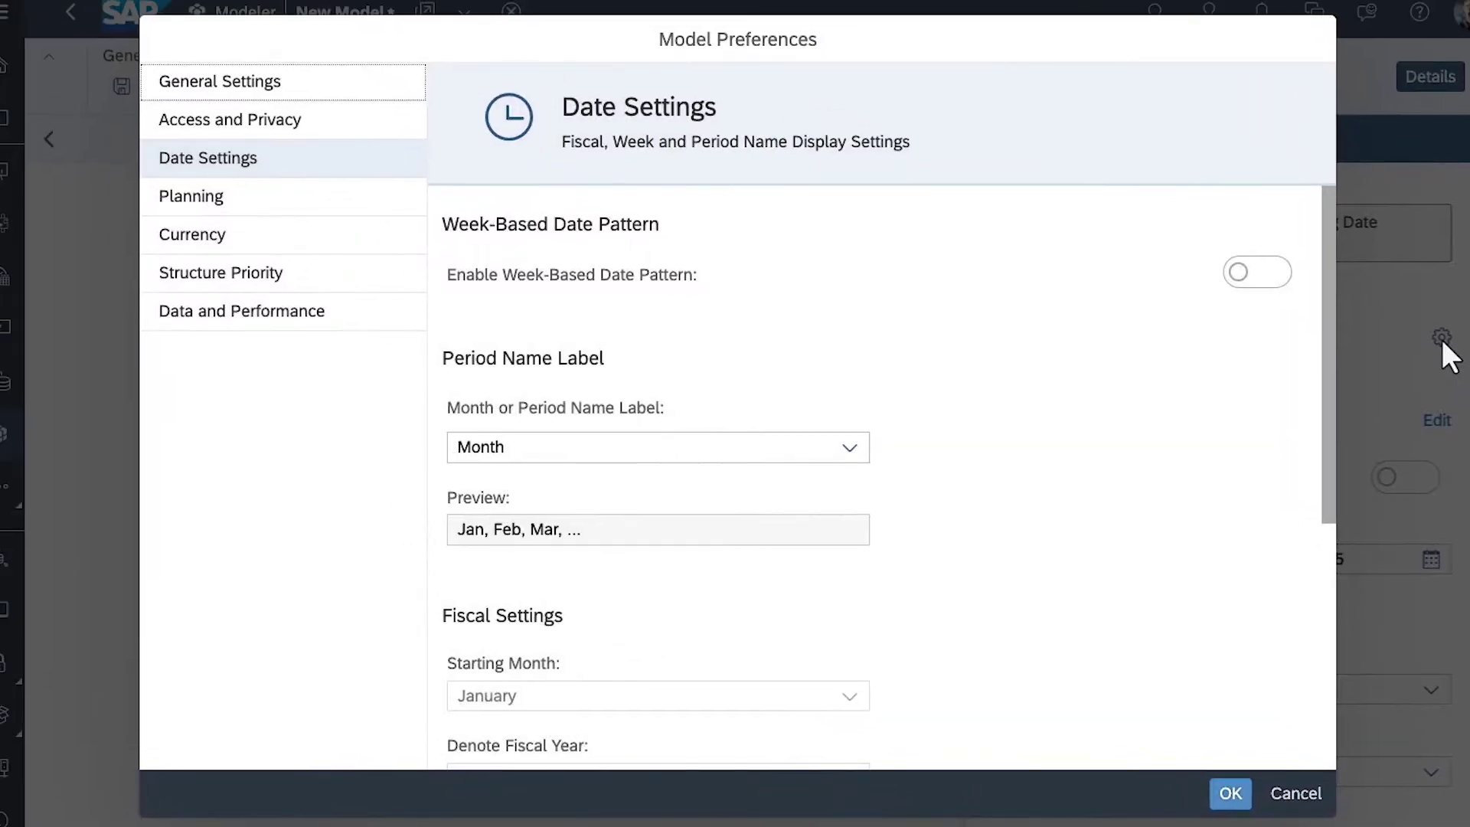
- Toggle Week-Based Date Pattern and Fiscal Year on and back off, leaving both disabled
click(1272, 287)
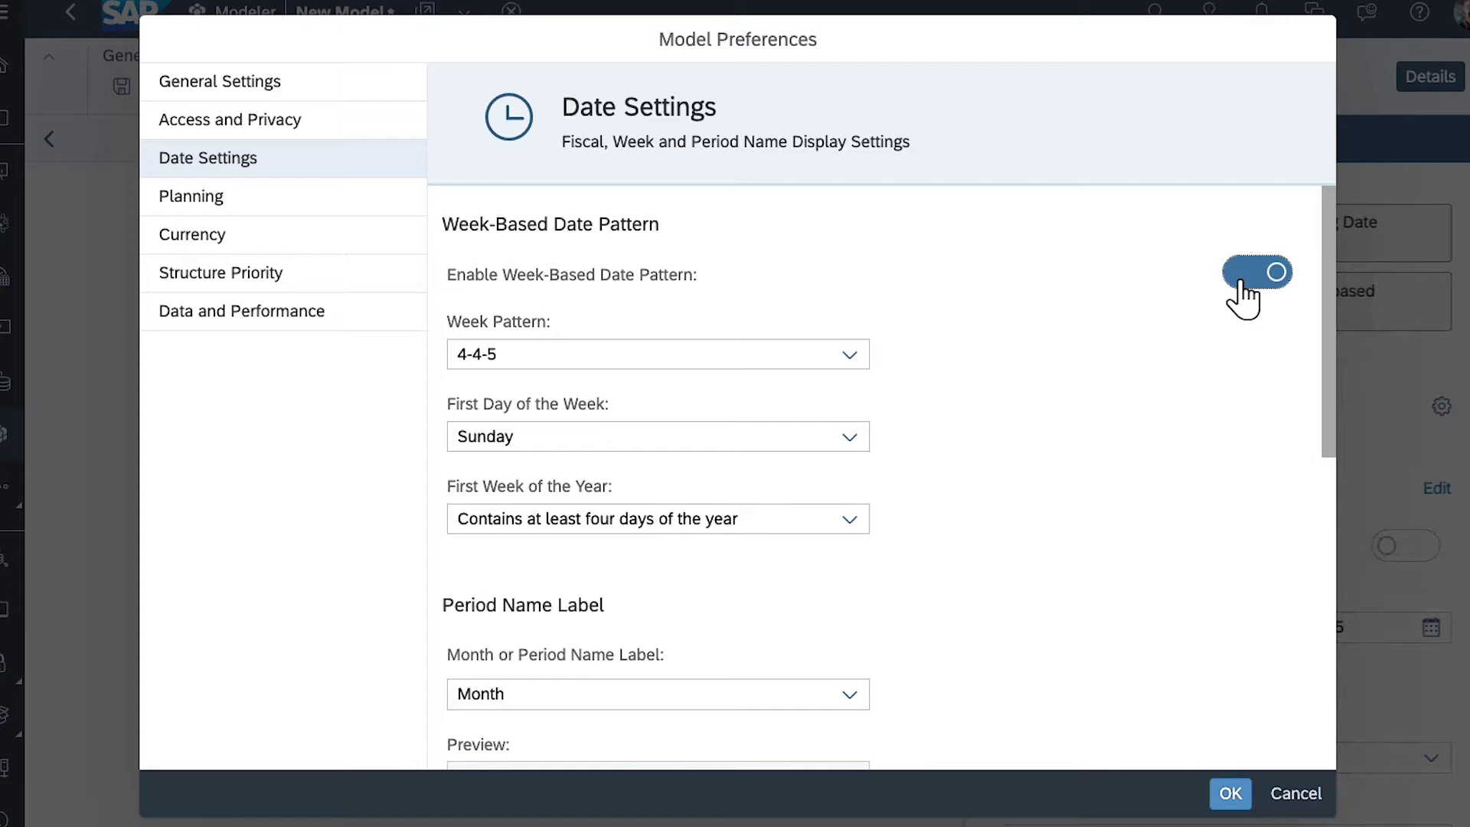
click(1272, 281)
scroll(1270, 375, down, 2)
scroll(1269, 375, down, 3)
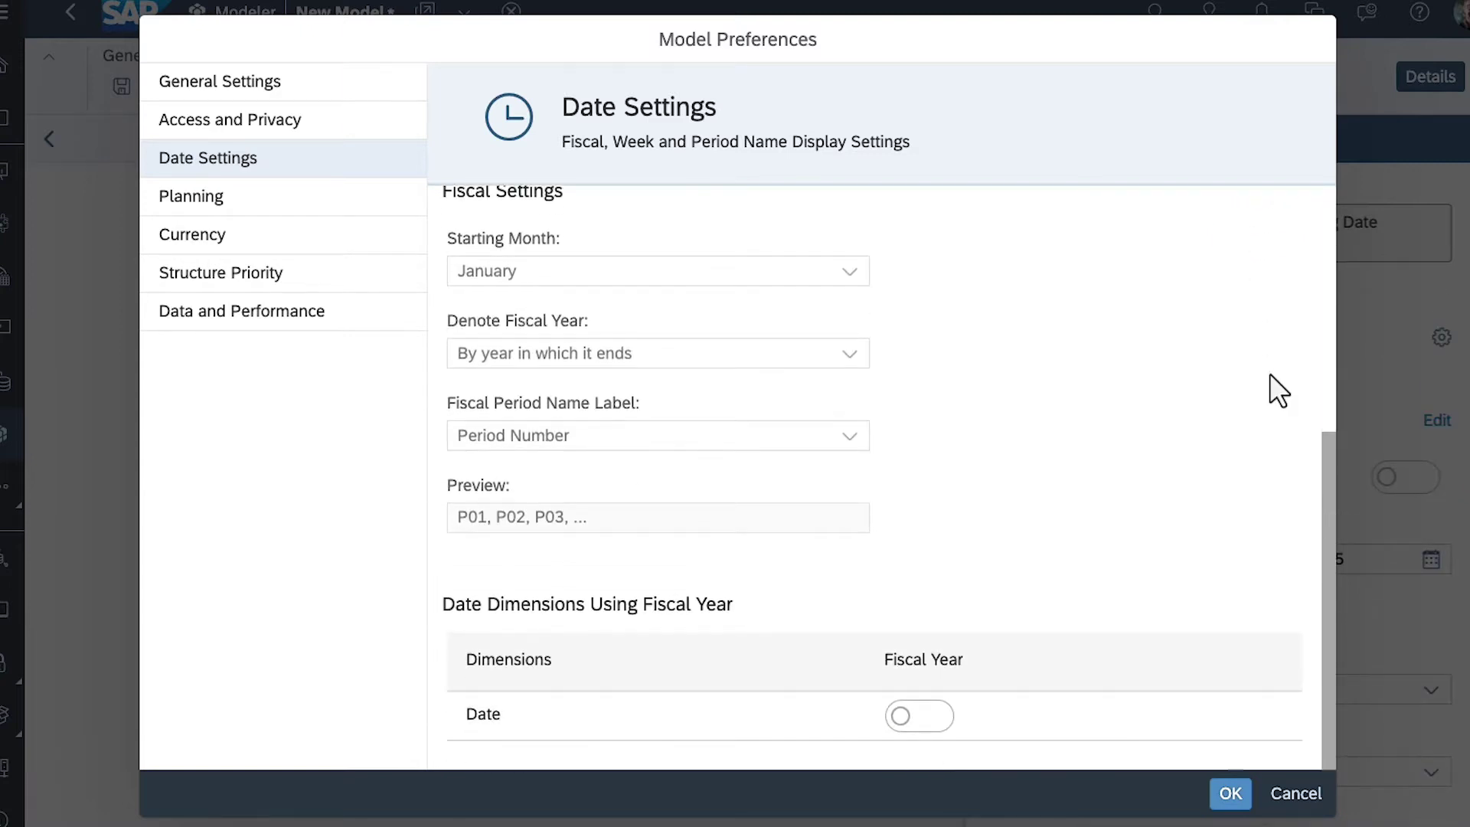
click(926, 719)
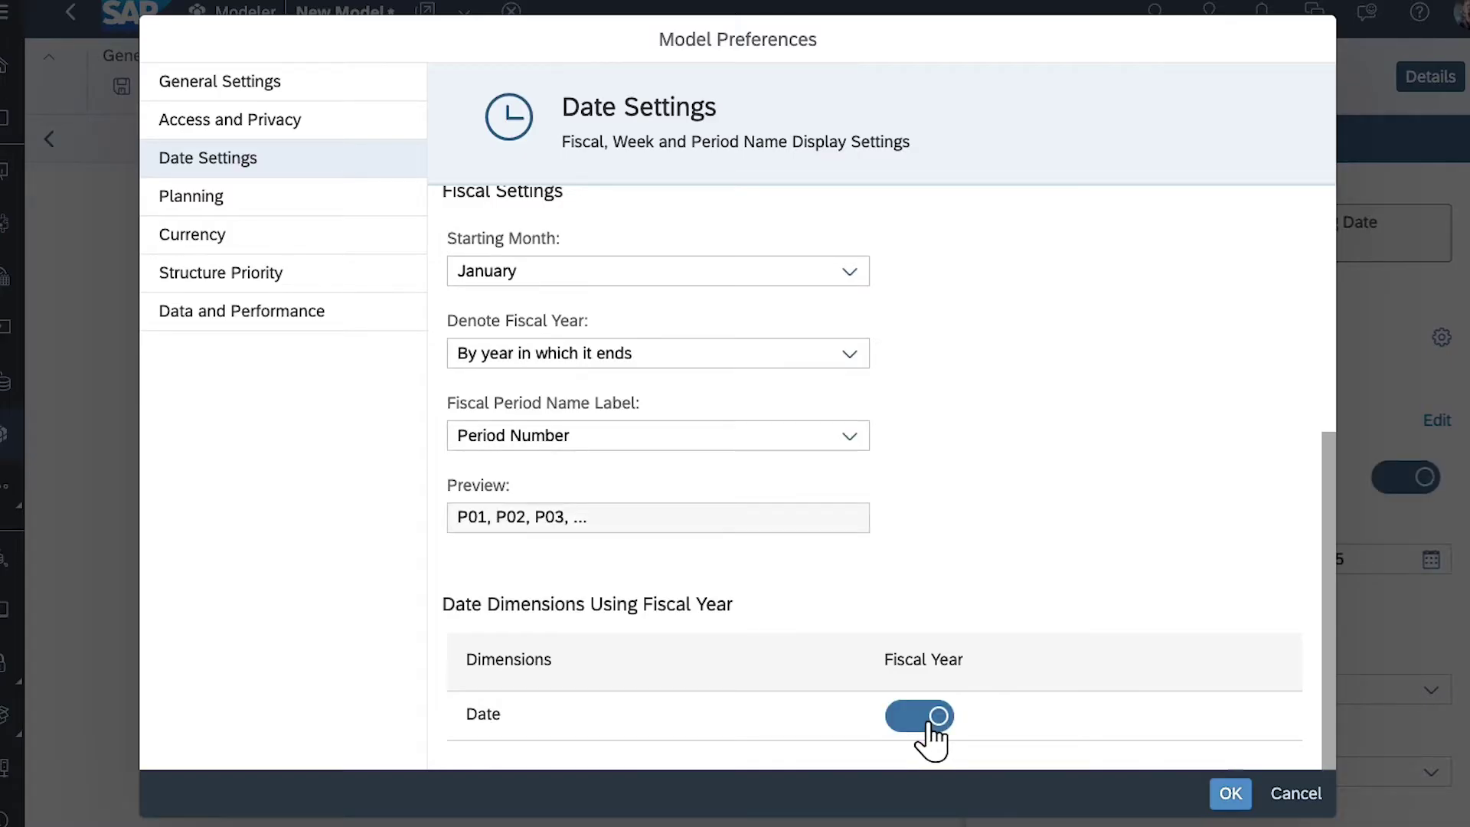
click(925, 722)
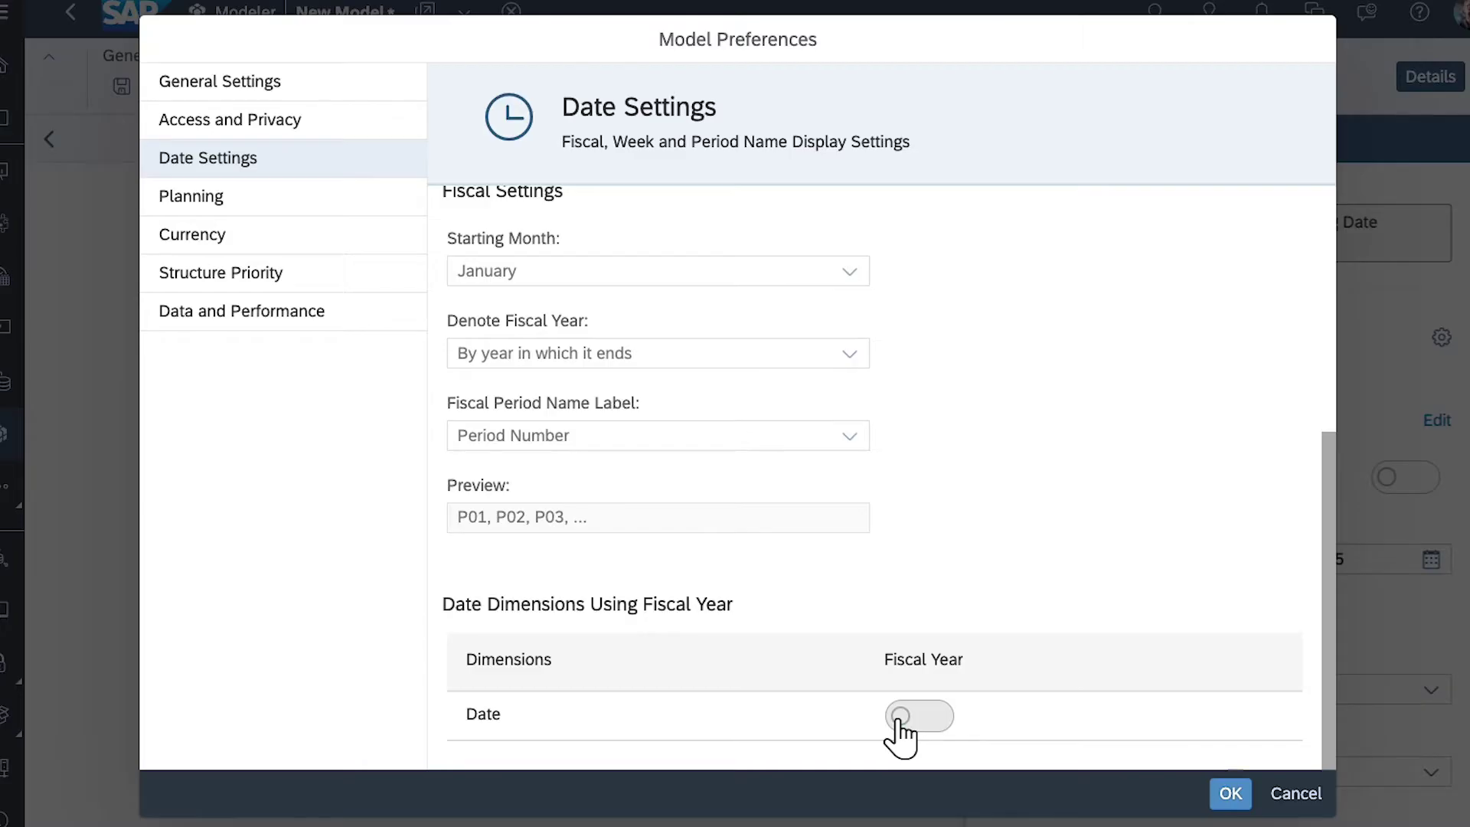
- Keep Date as the planning date dimension, review currency preferences, and apply with OK
click(253, 204)
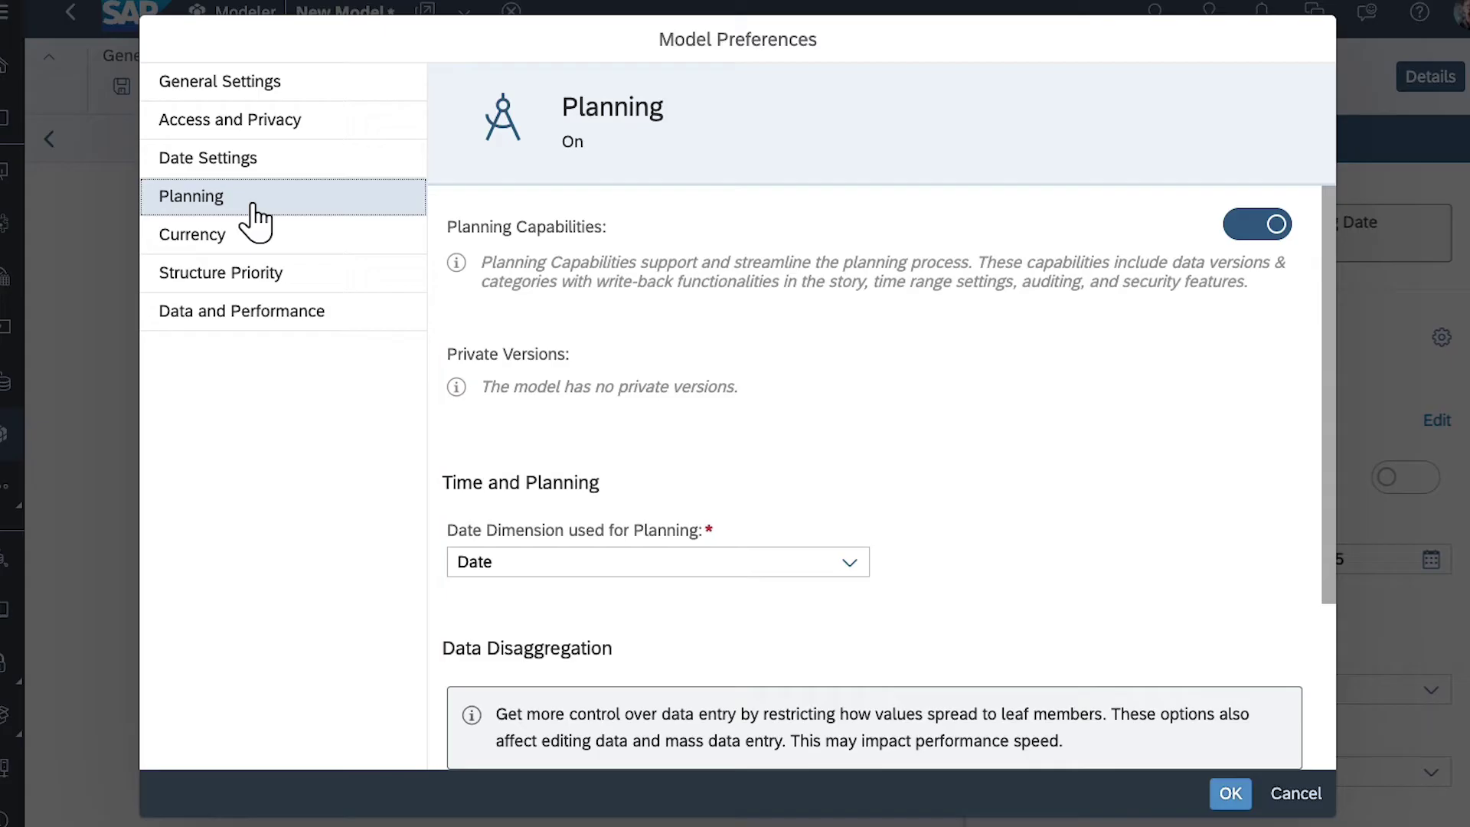
click(850, 563)
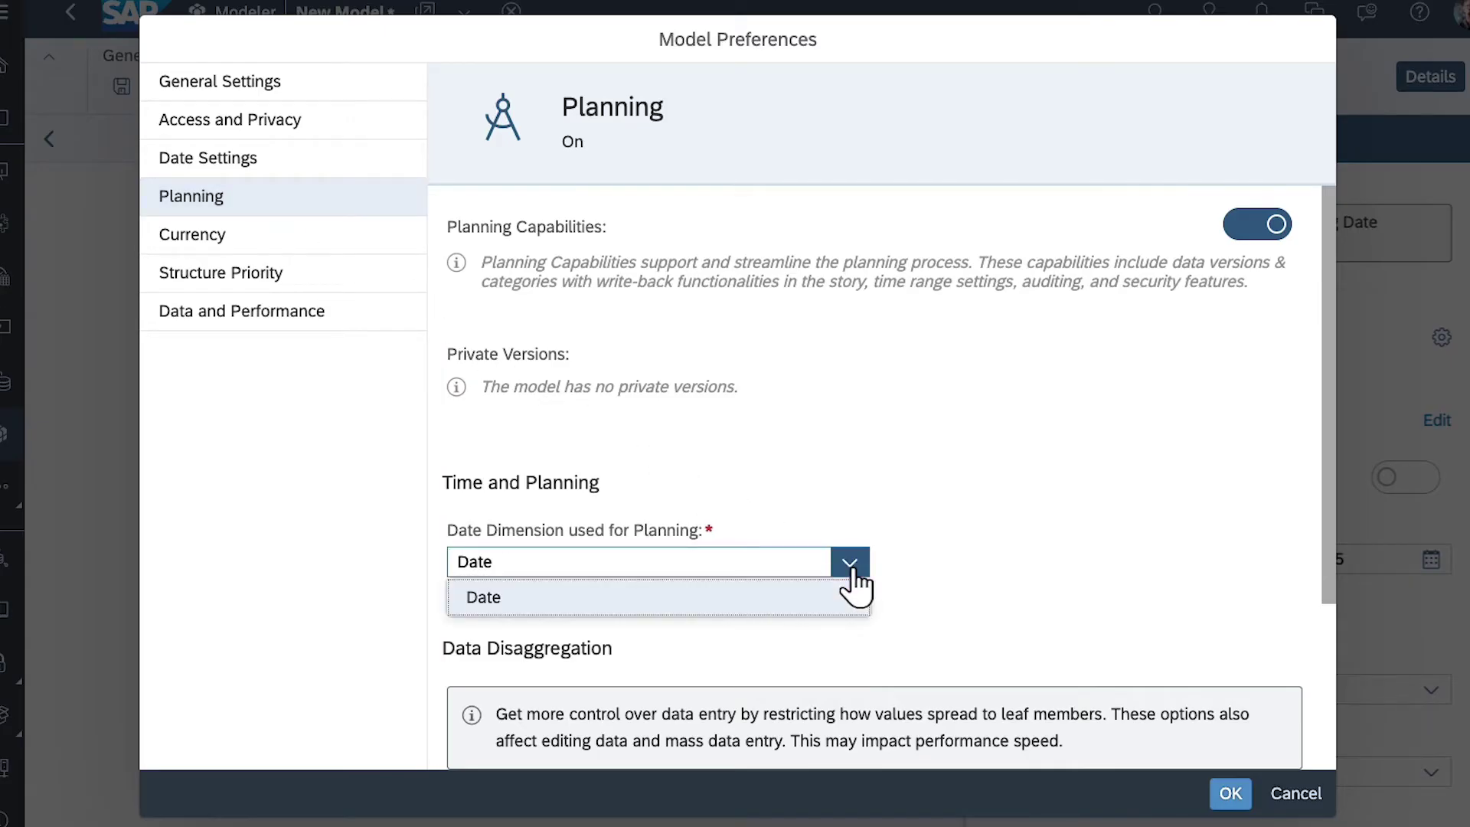
click(855, 565)
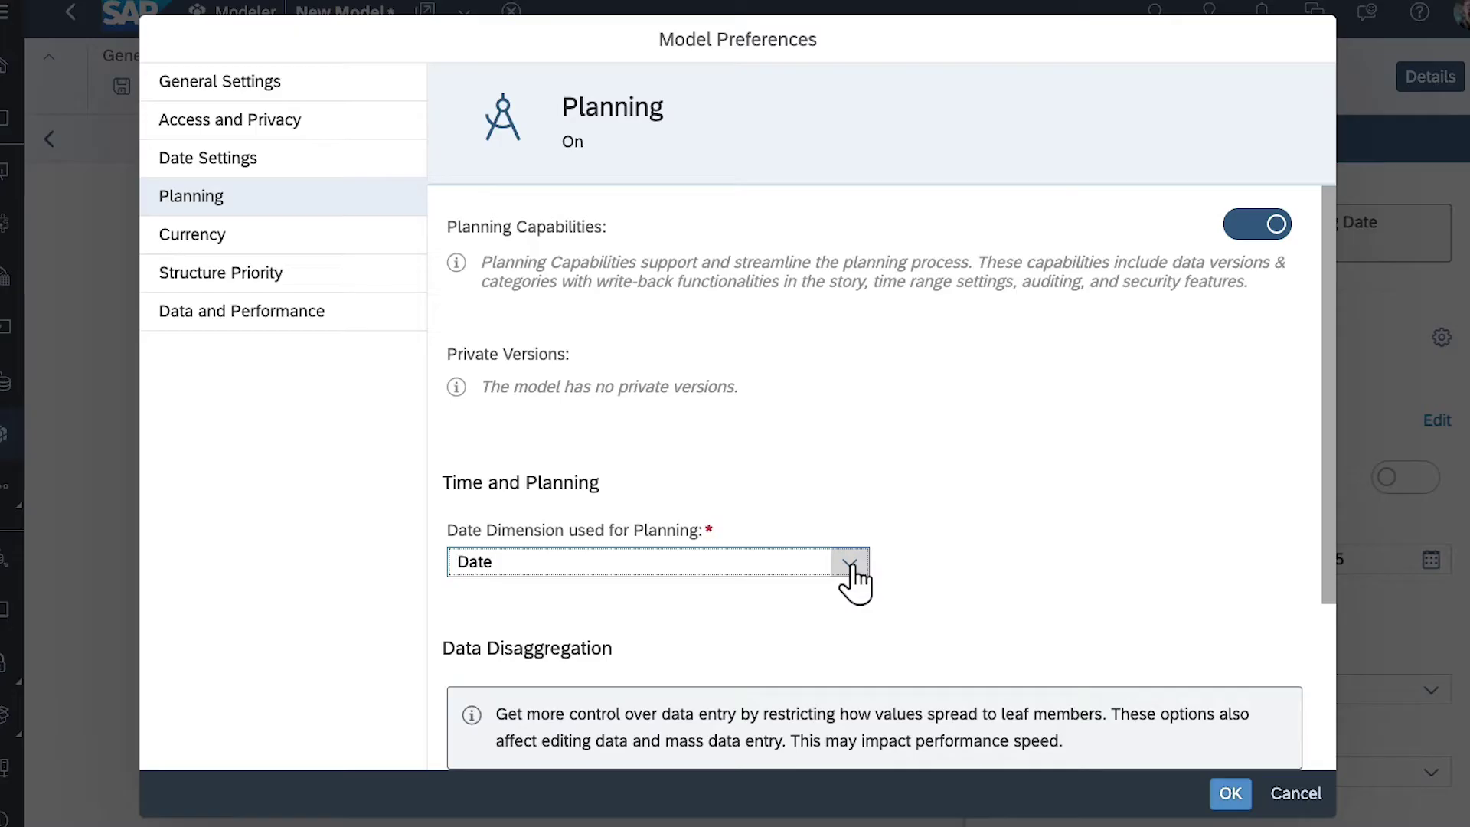
scroll(859, 566, down, 2)
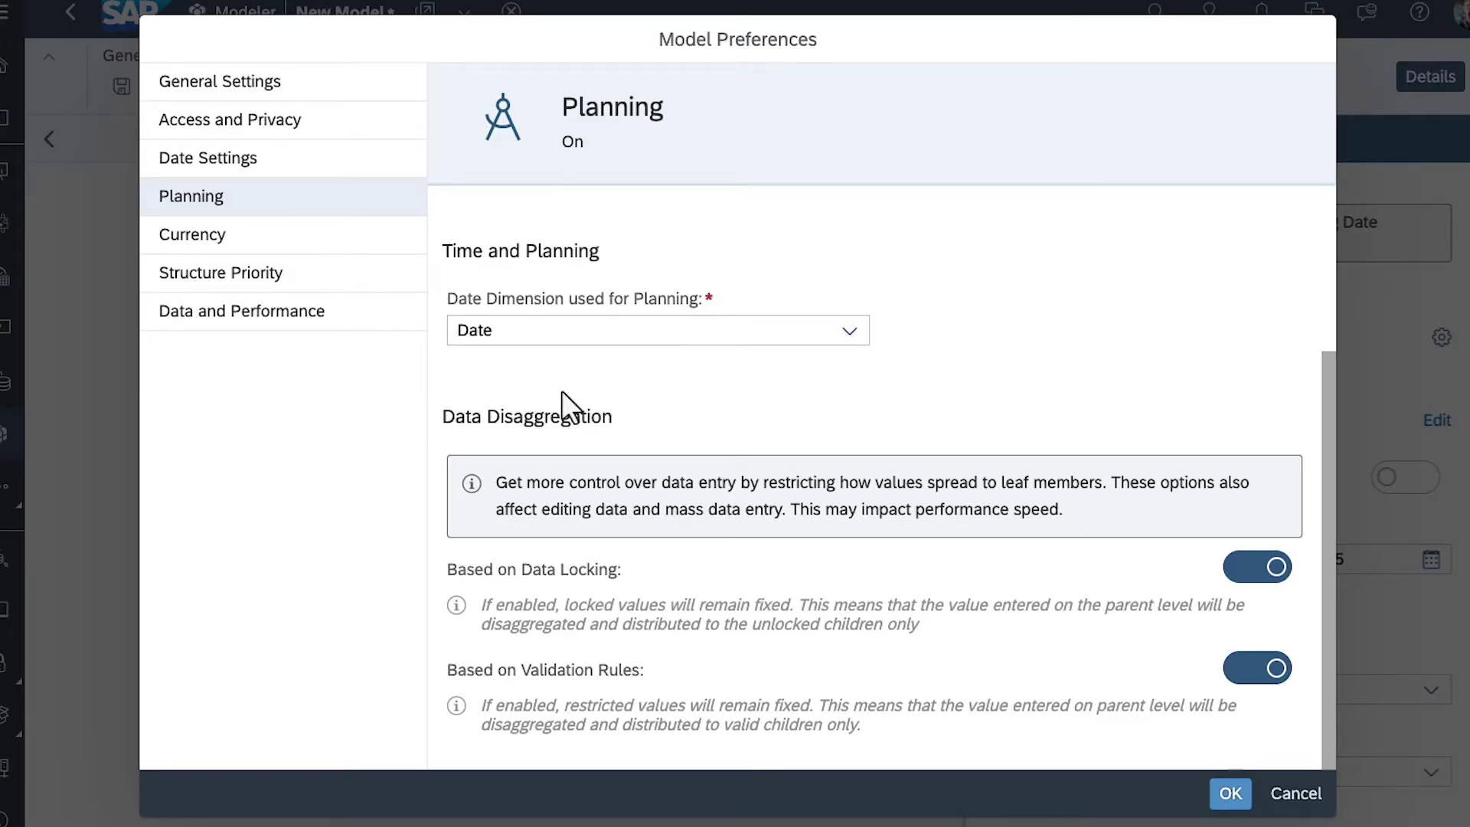
click(184, 250)
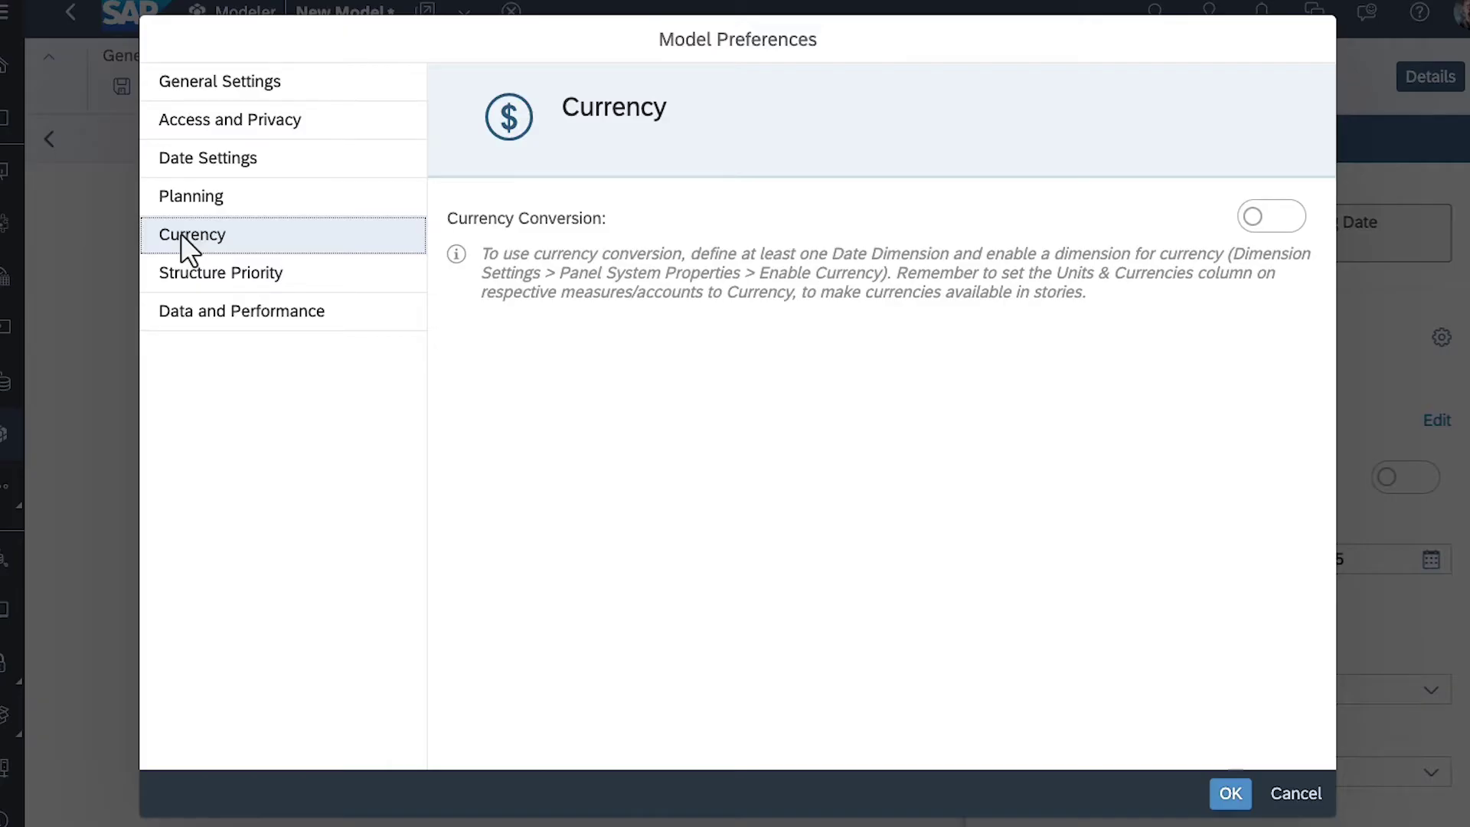
click(1230, 797)
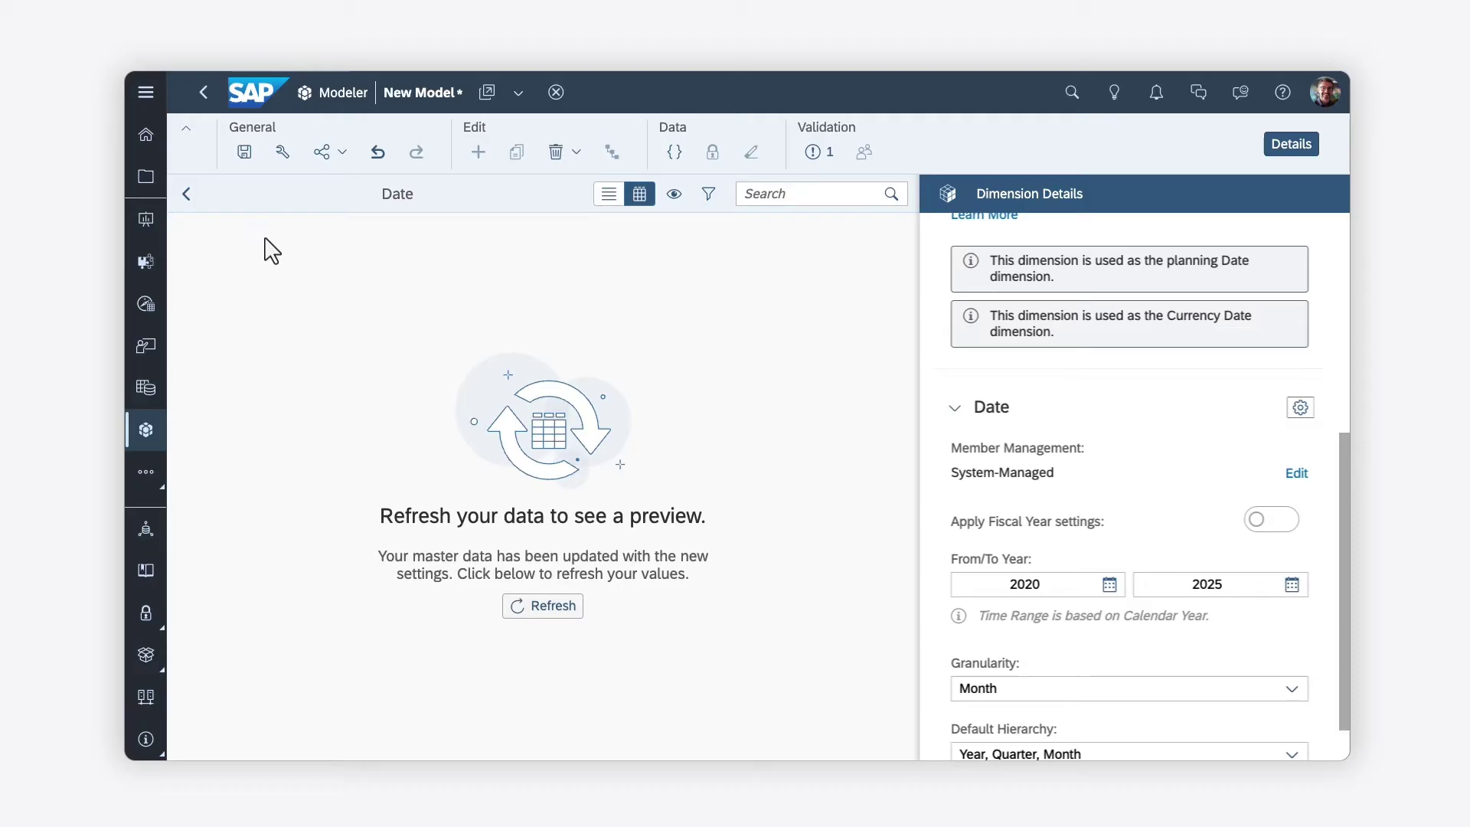
- Add a new Organization-type dimension named Customers
click(187, 196)
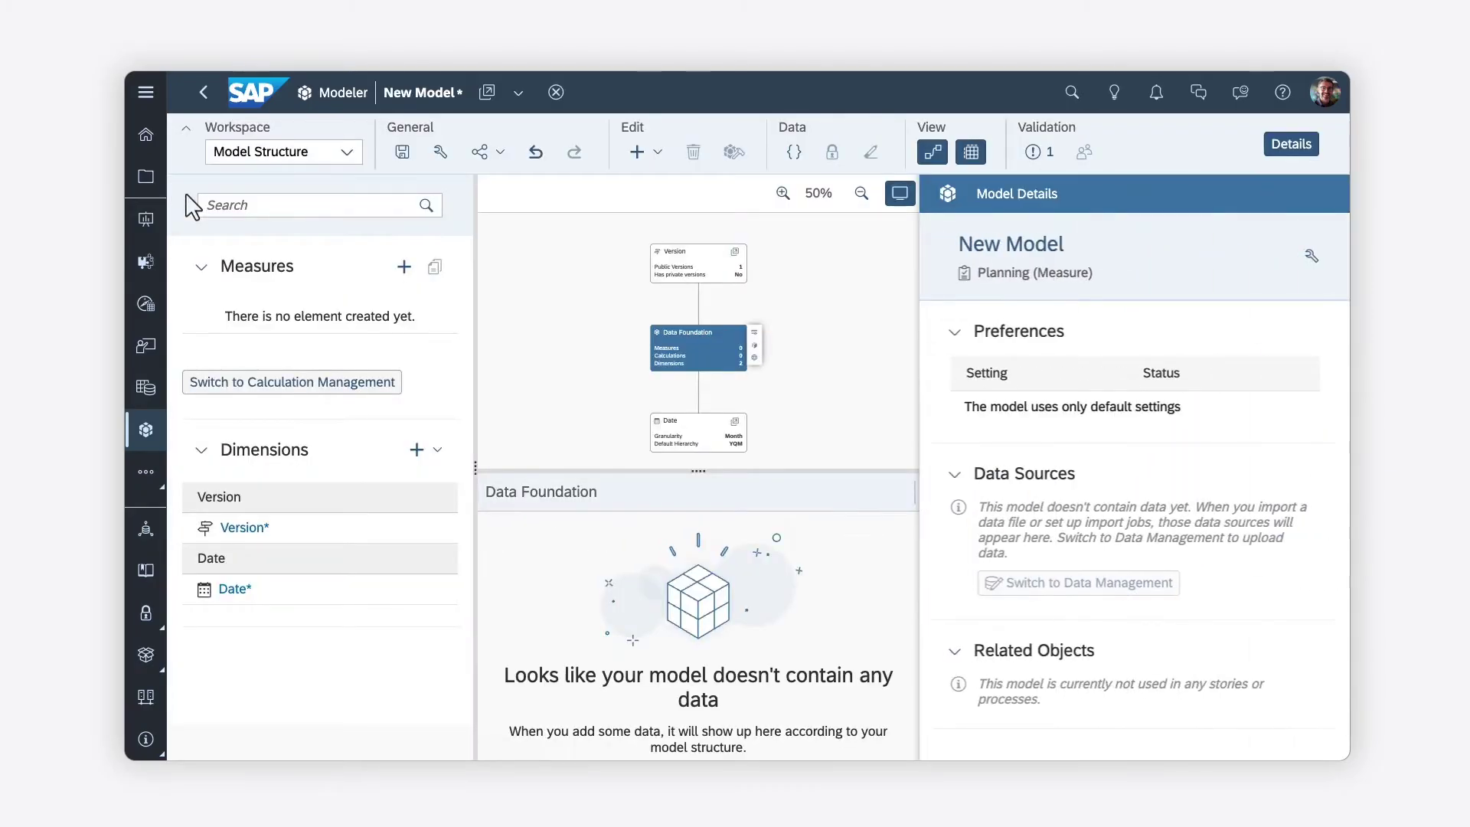
click(413, 449)
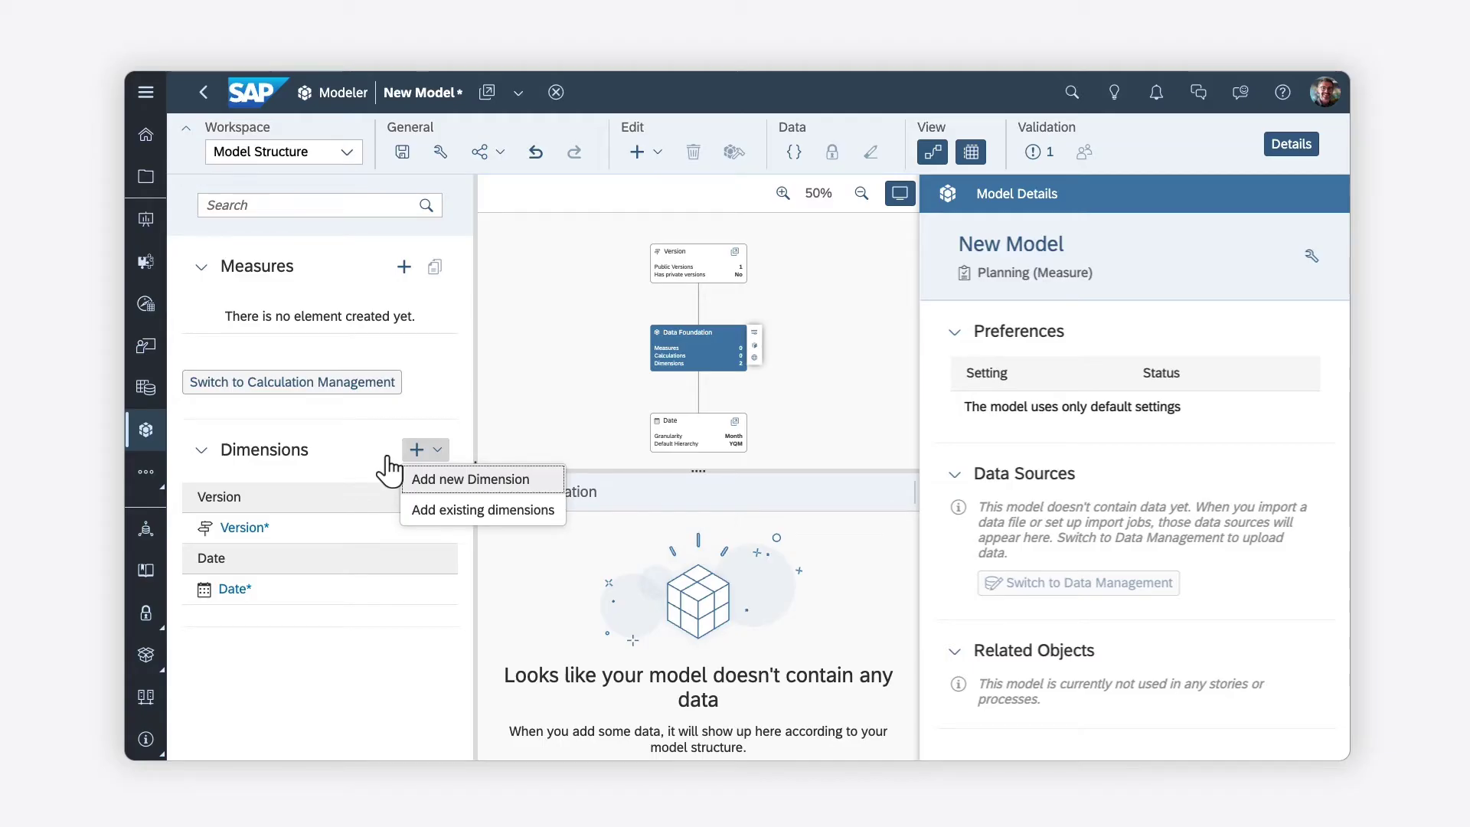
click(422, 483)
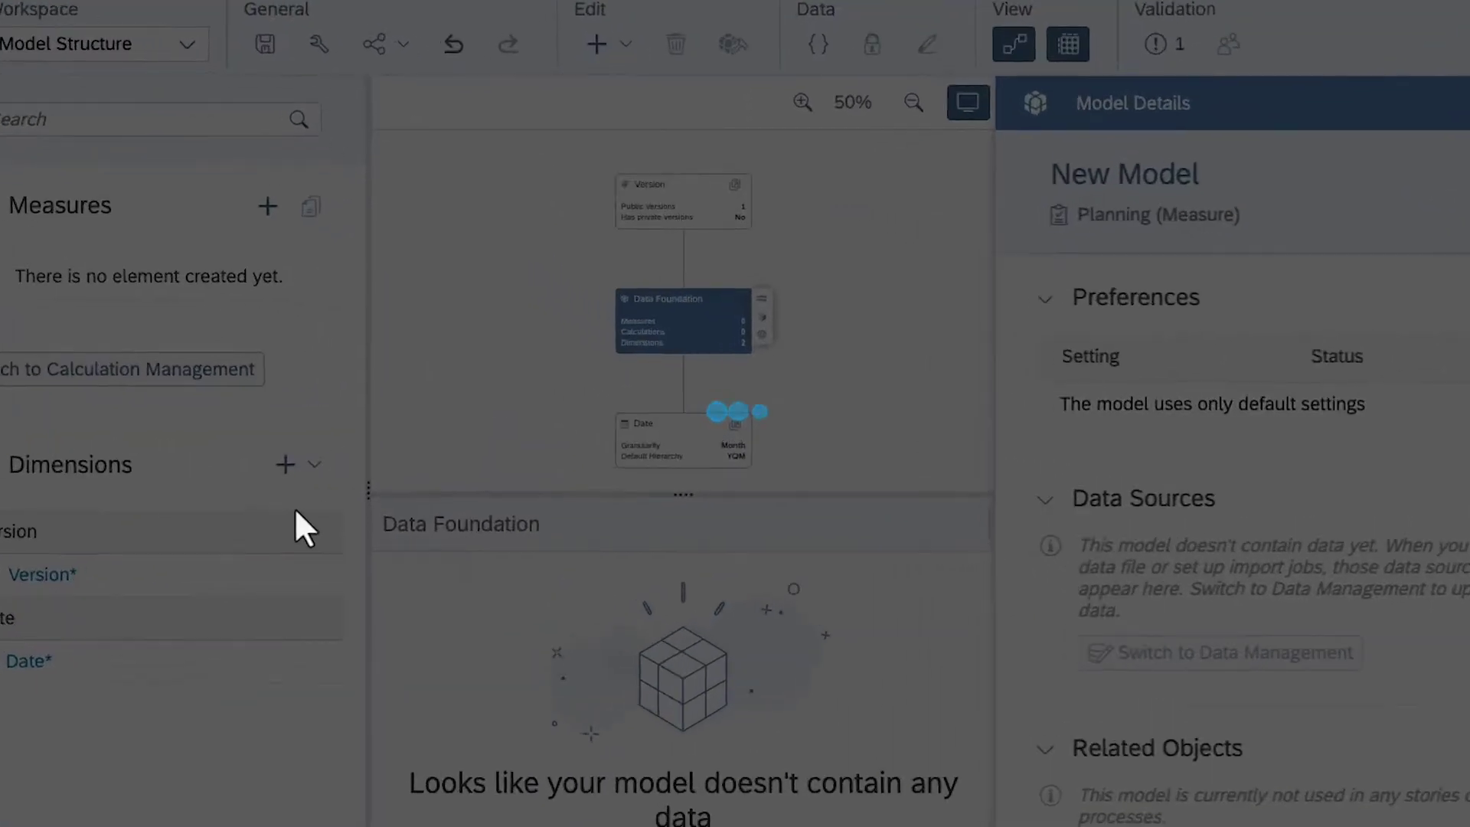
text(Custome)
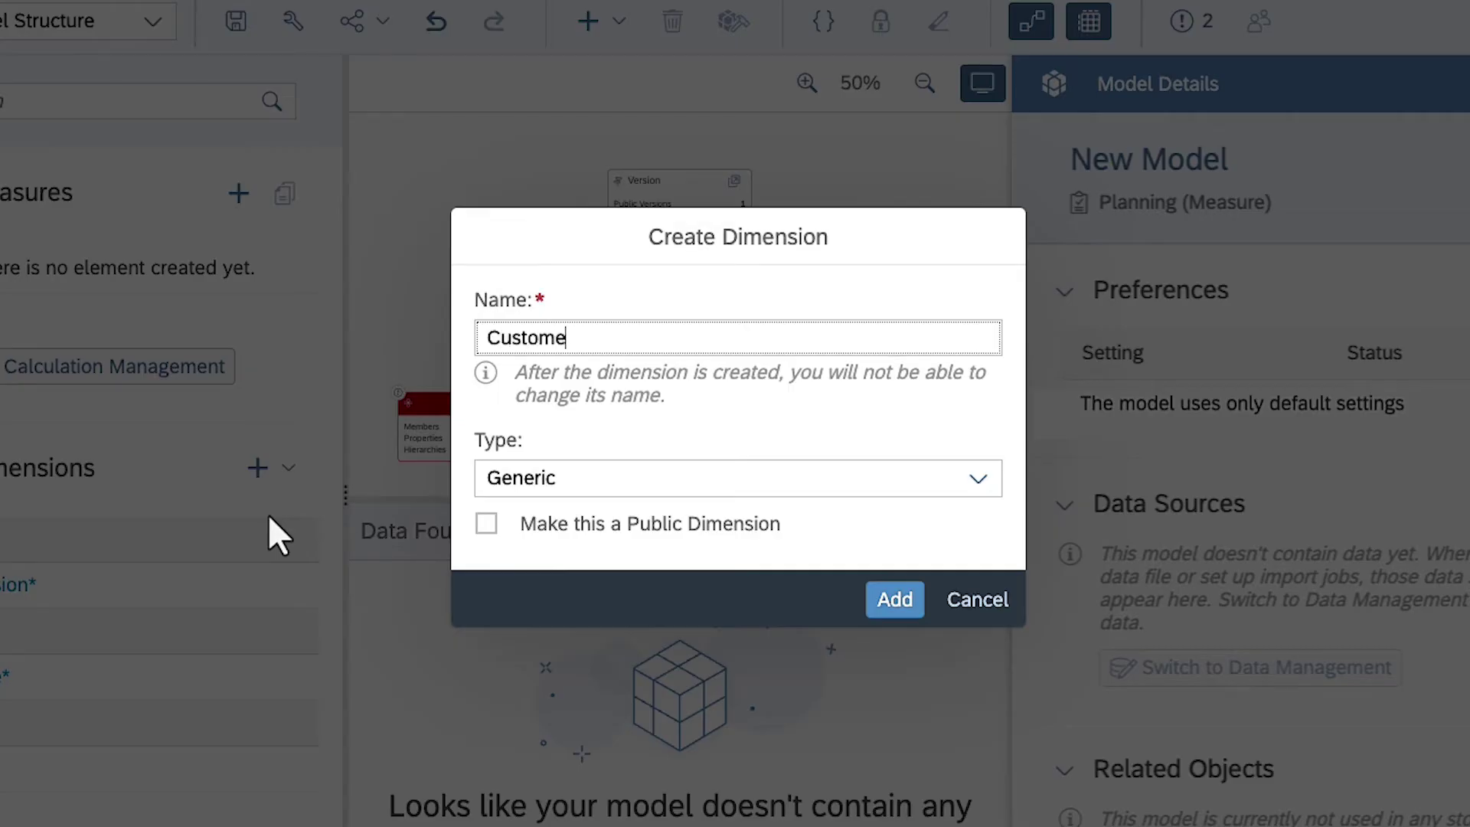
text(rs)
click(978, 480)
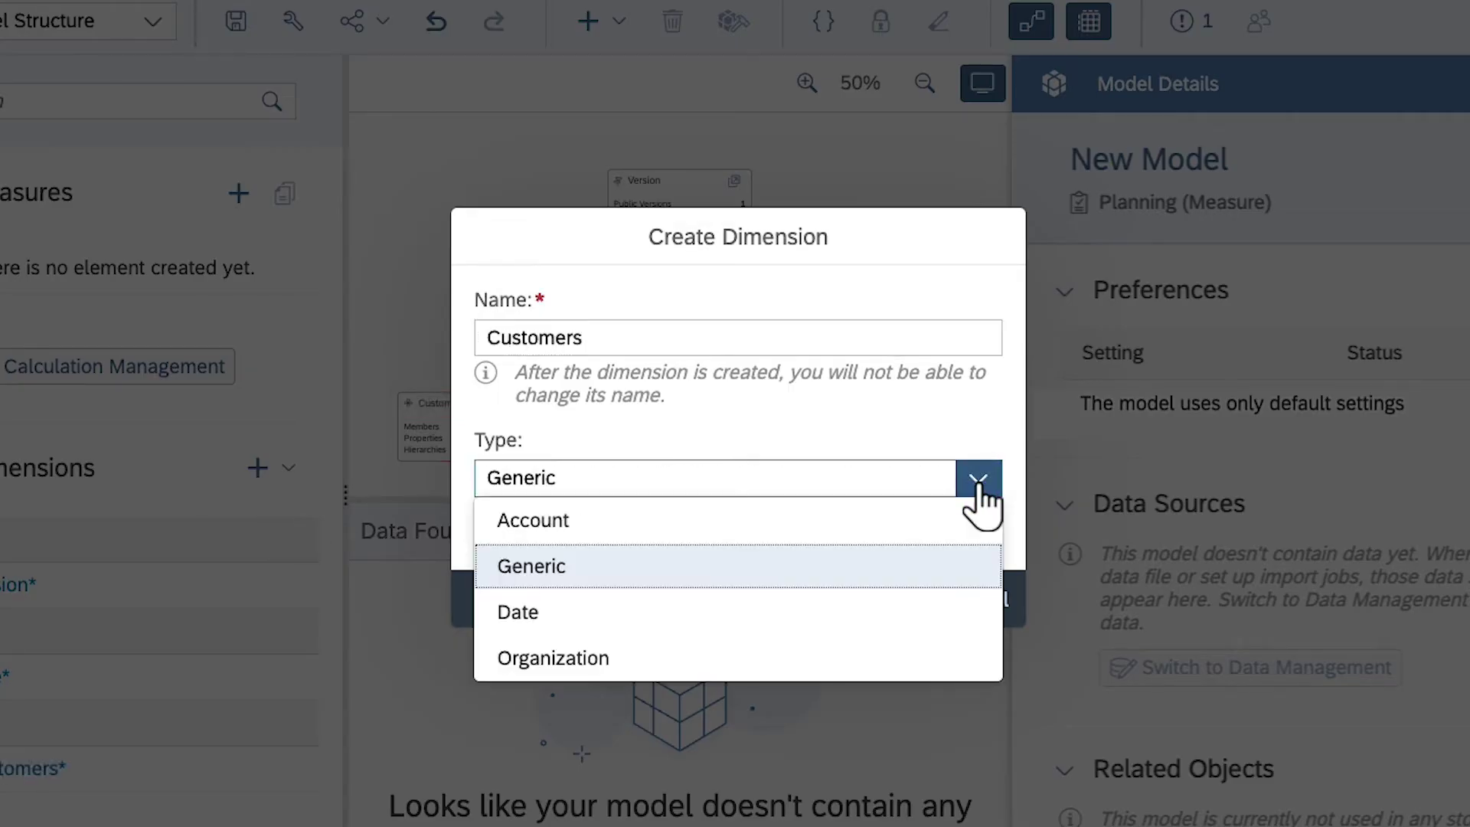
click(656, 657)
click(895, 600)
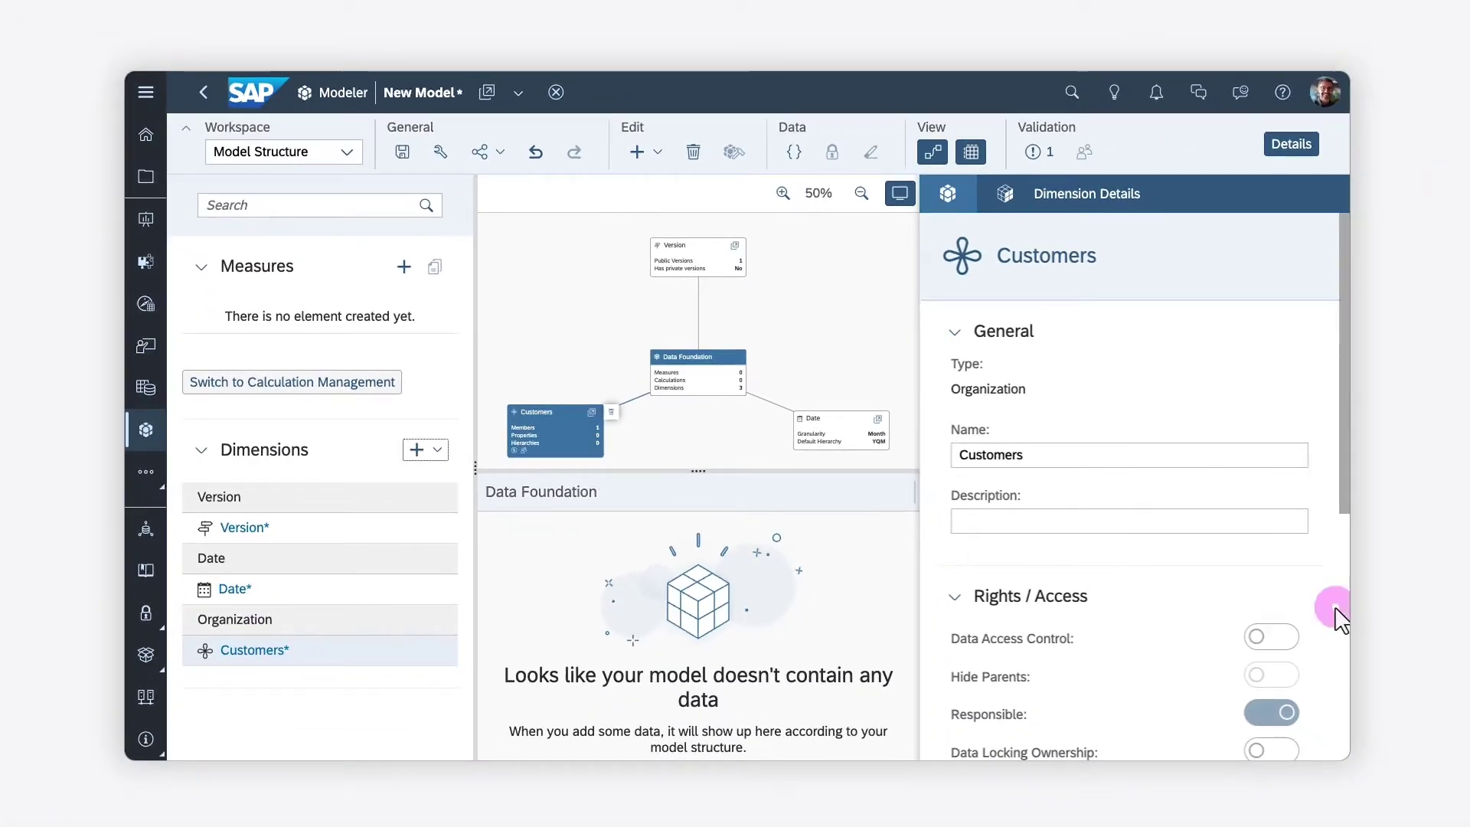
scroll(1334, 607, down, 5)
- Give Customers a parent-child hierarchy and paste its Hierarchy and Currency (USD/EUR) columns
click(1054, 693)
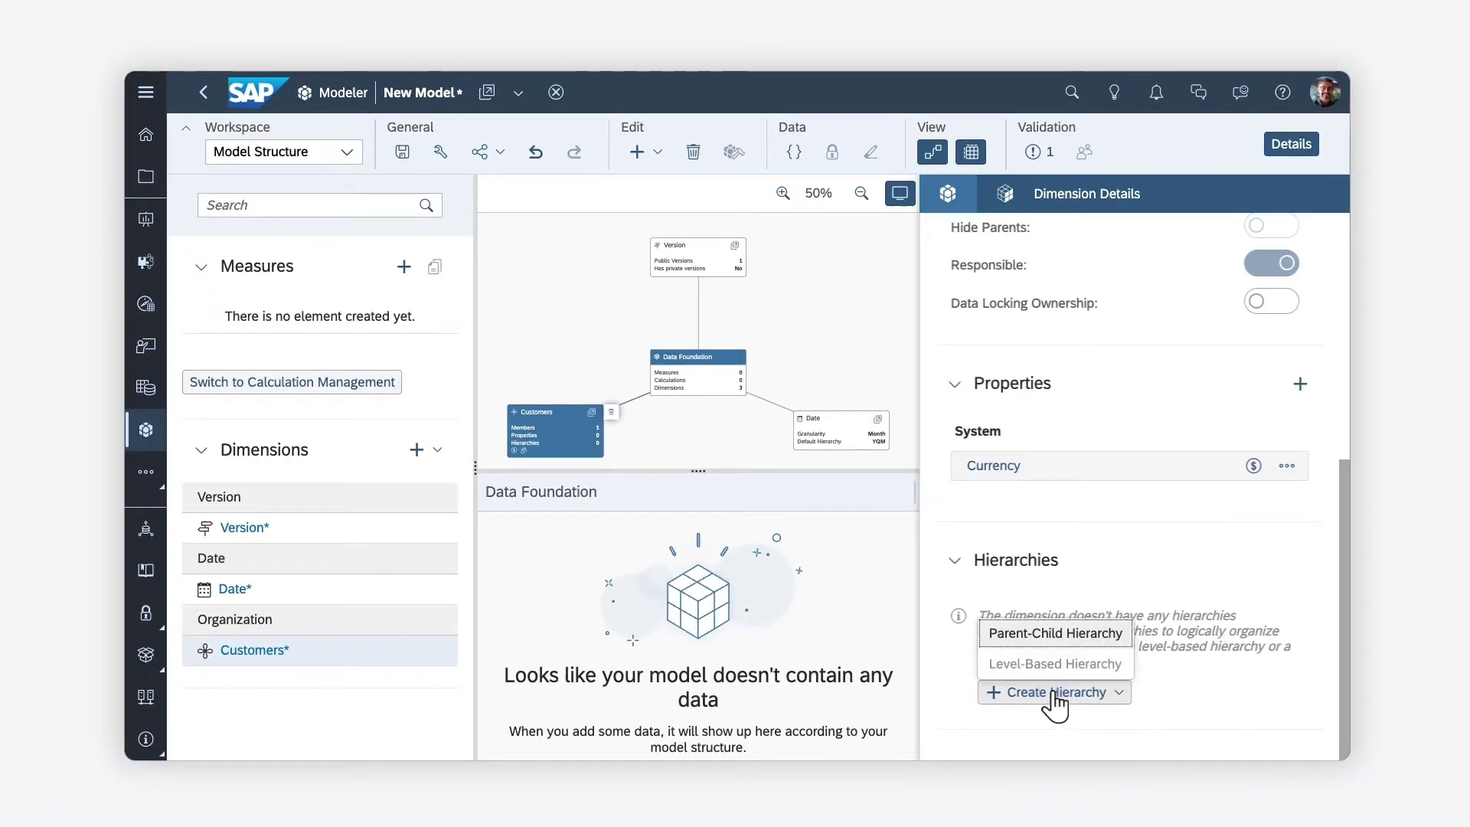
click(1053, 633)
text(Hierarc)
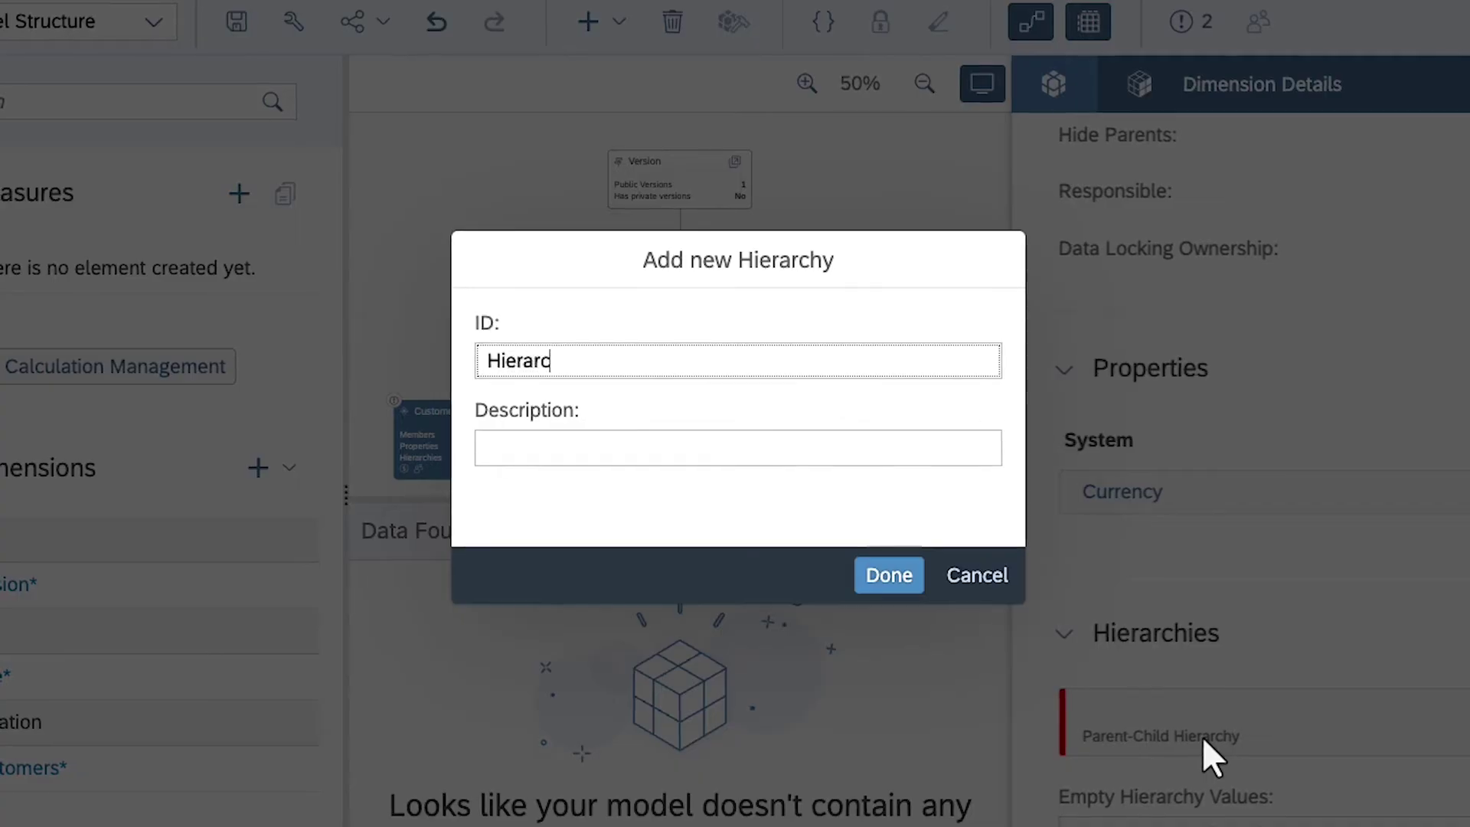
text(hy)
click(889, 575)
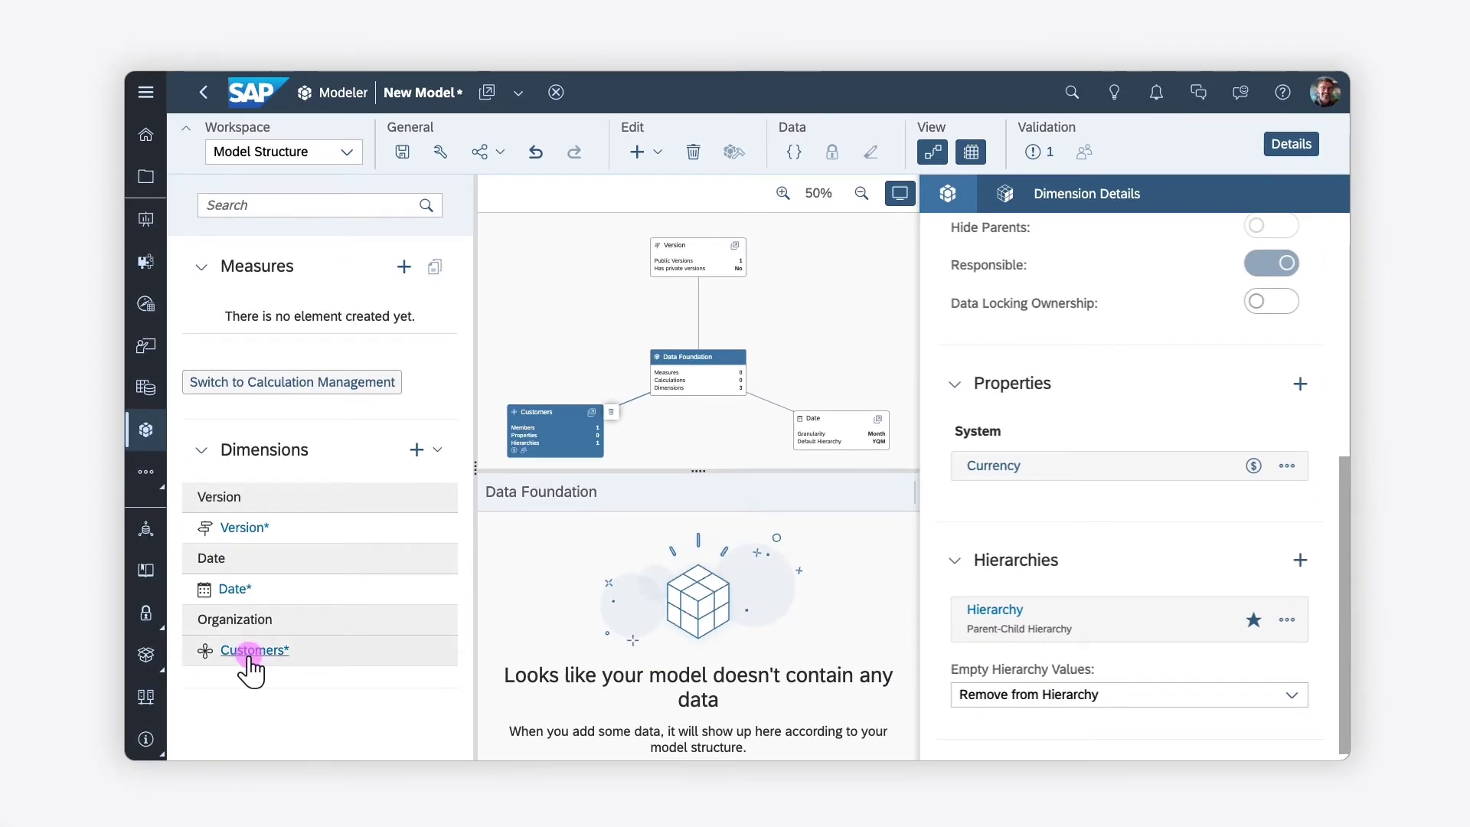
click(246, 650)
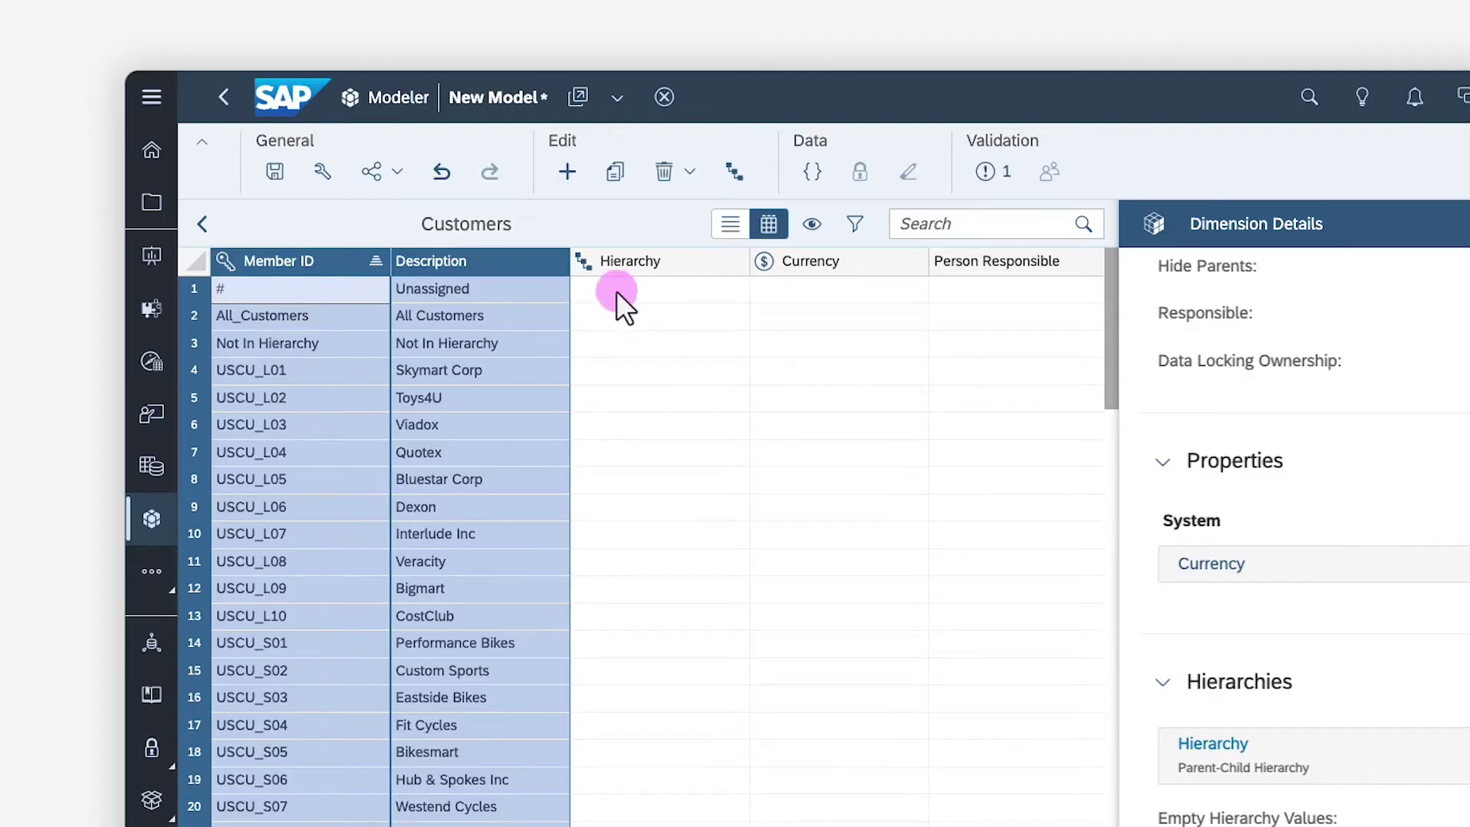
click(617, 293)
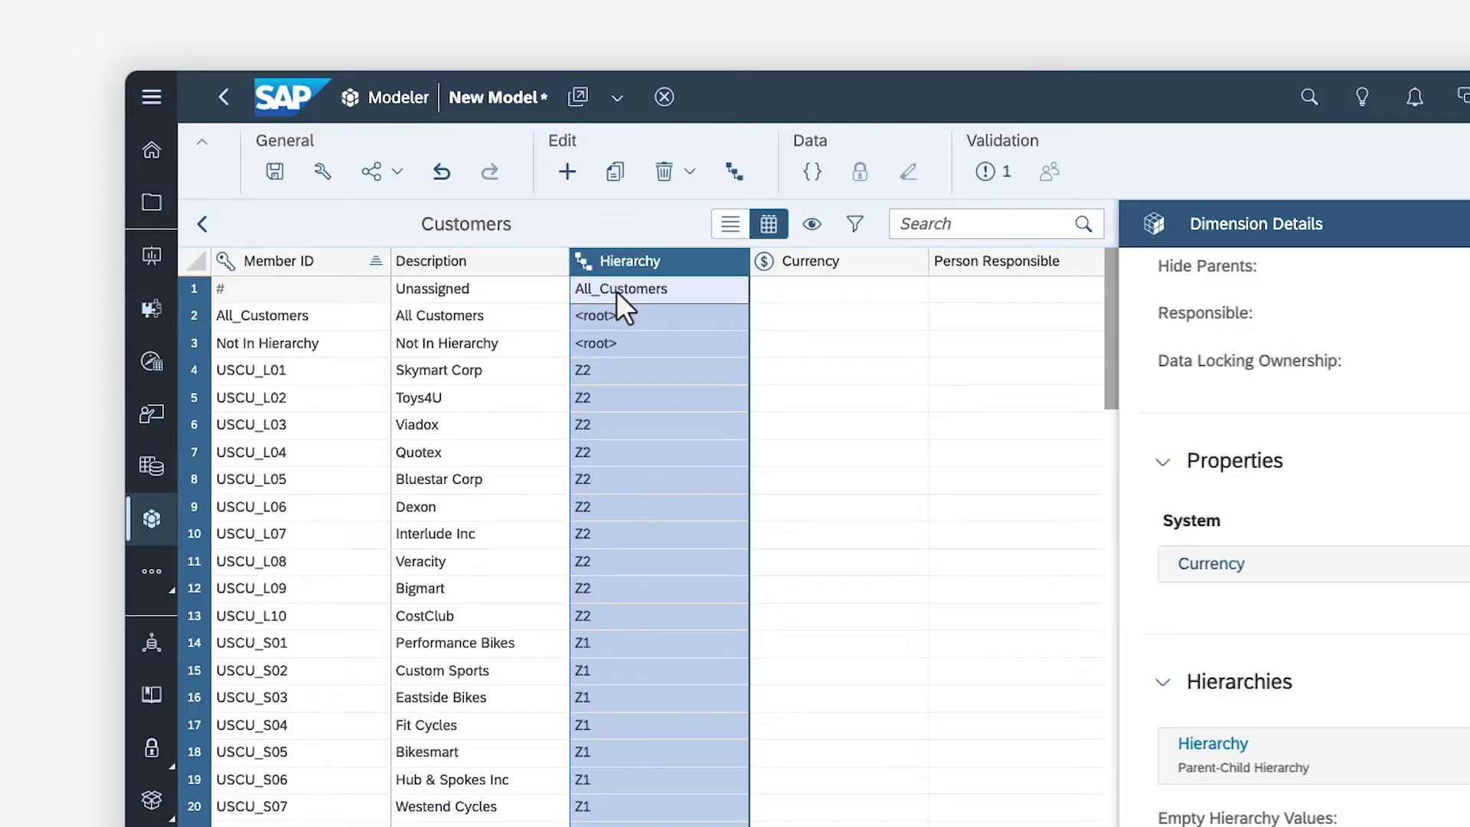
click(821, 287)
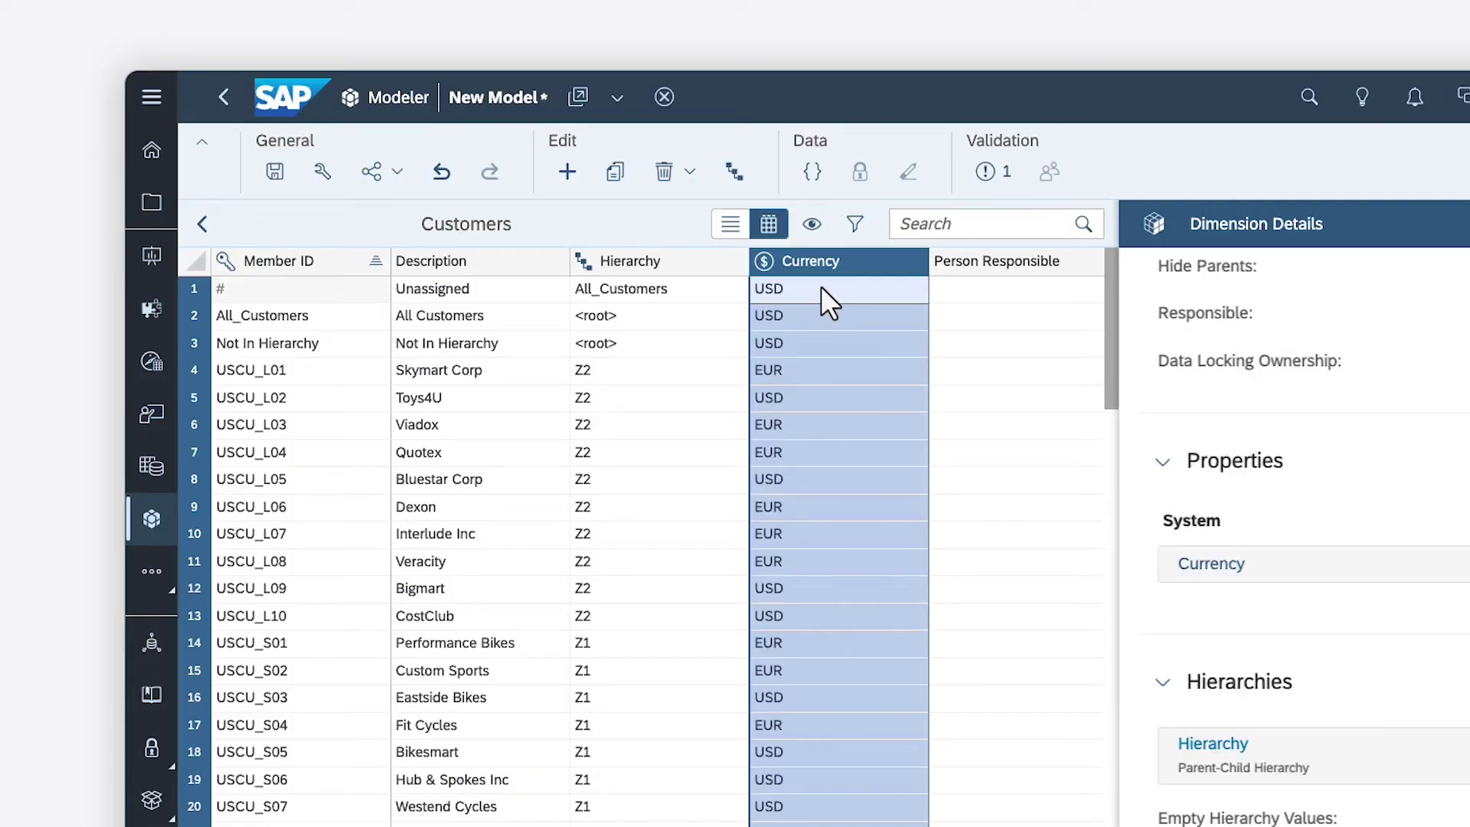
scroll(821, 285, right, 3)
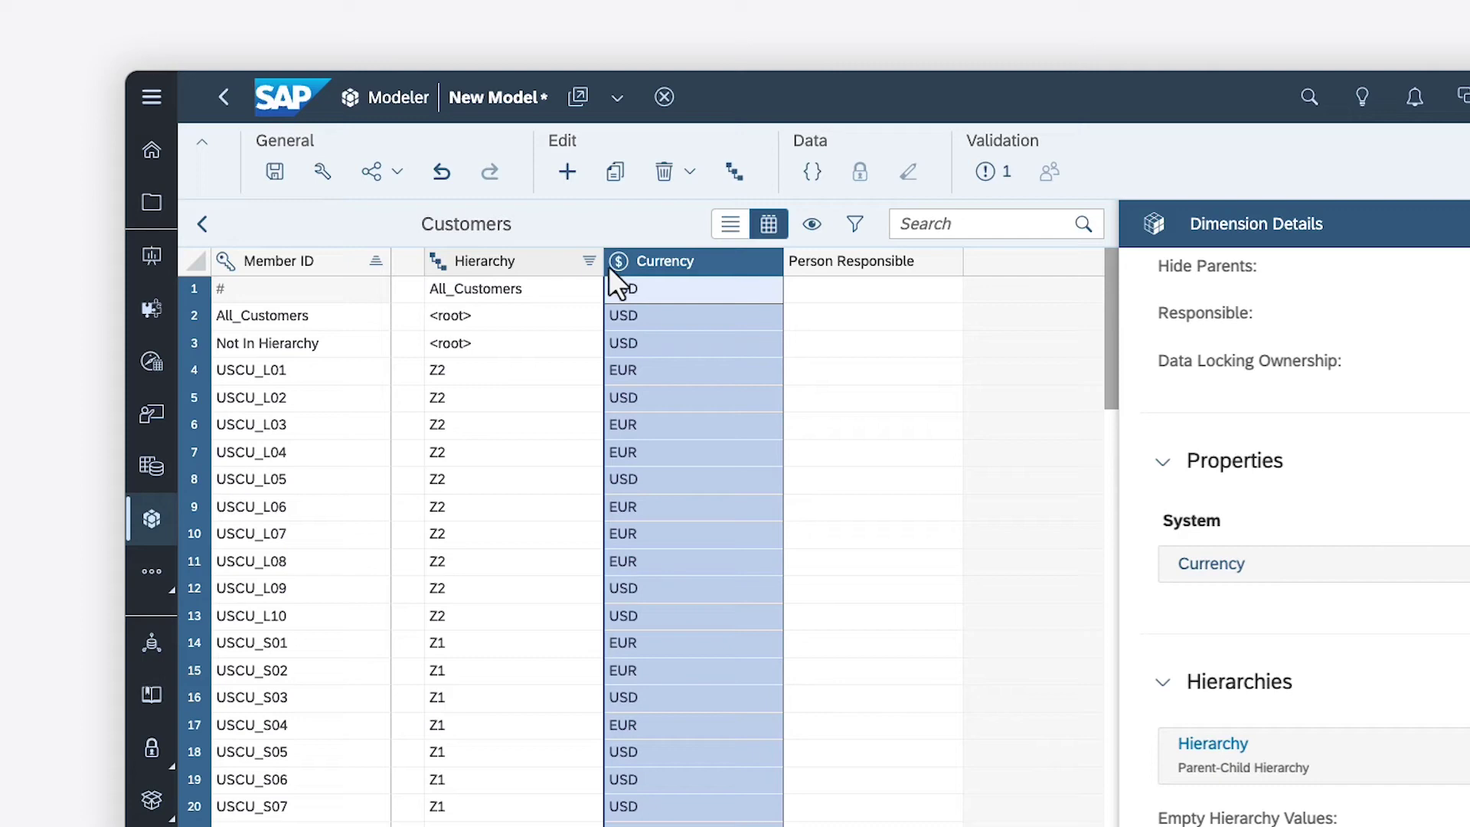
click(202, 224)
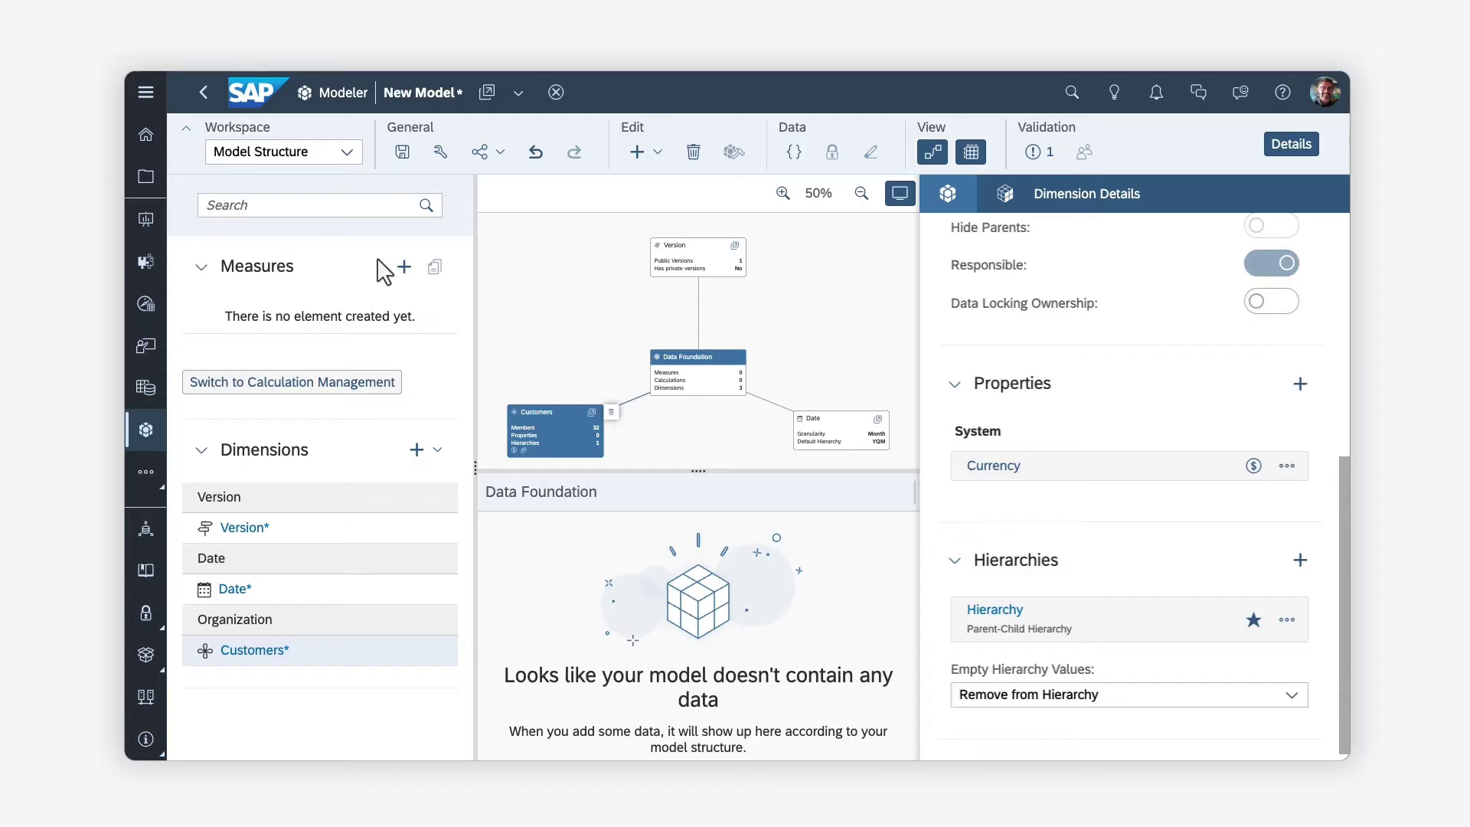
- Create measure Account_Measures with unit type Currency, currency From Dimension / Customer
click(405, 269)
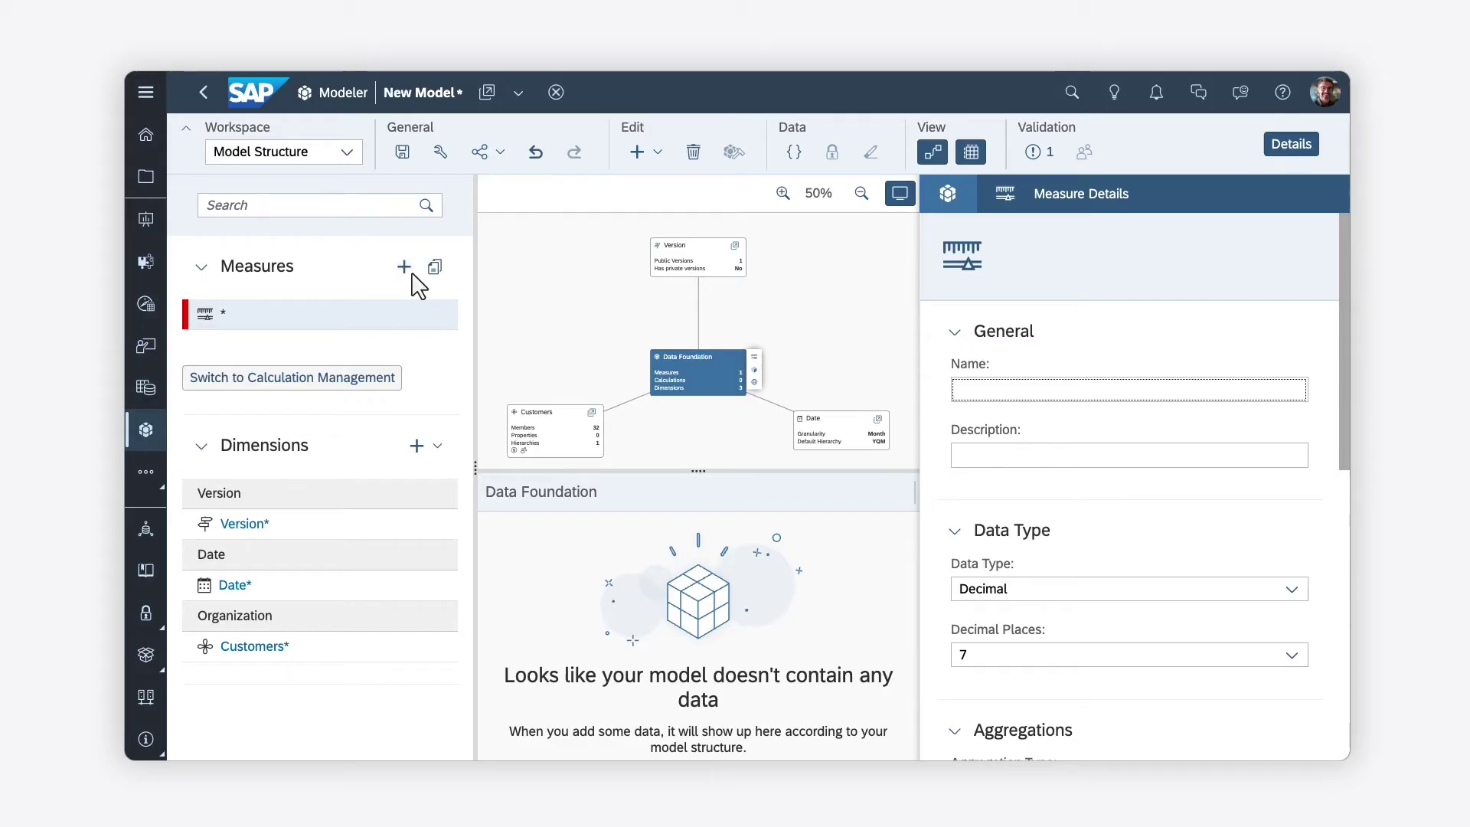
click(956, 389)
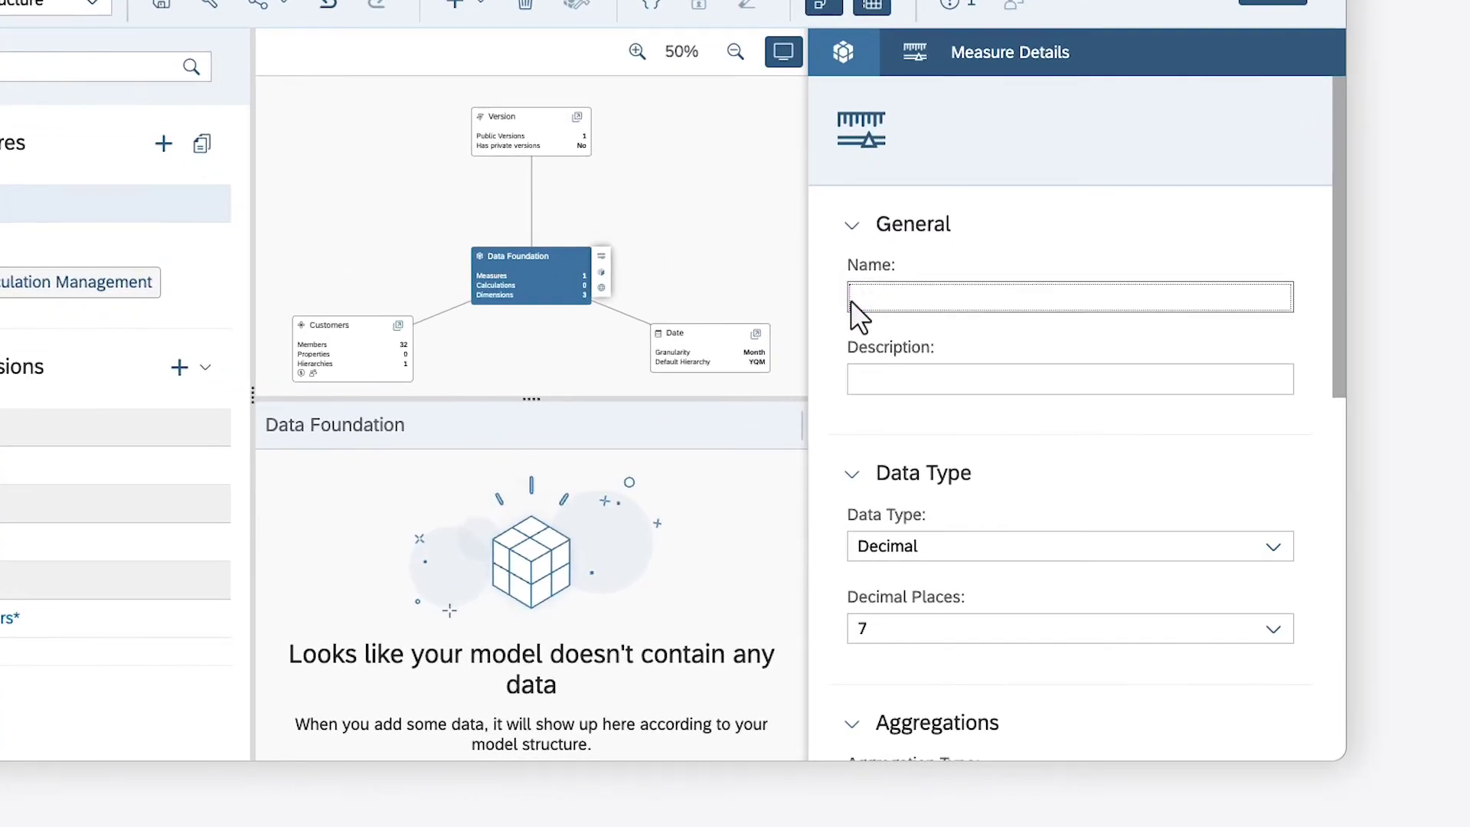
text(Account_Mea)
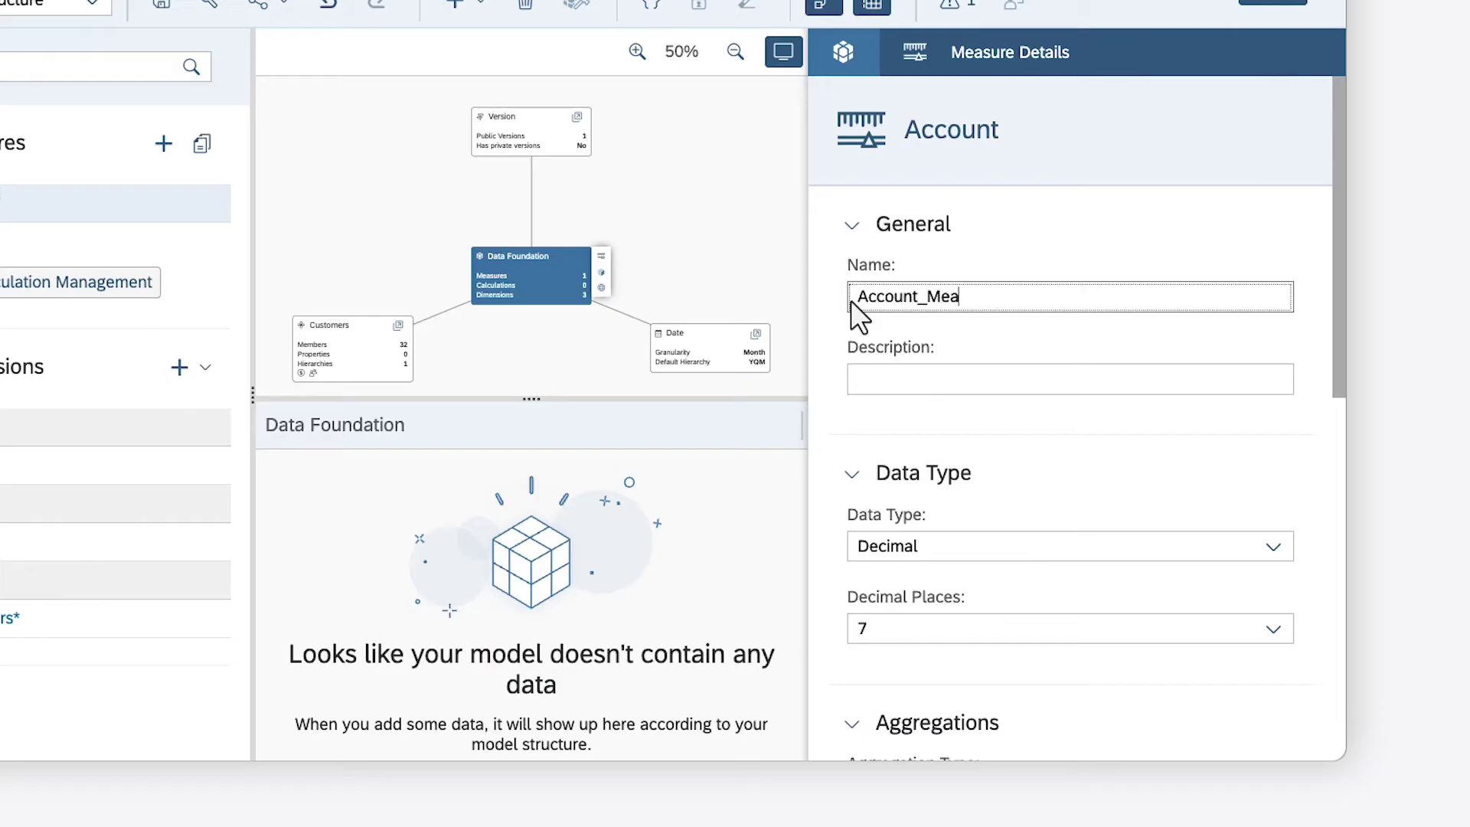
text(sures)
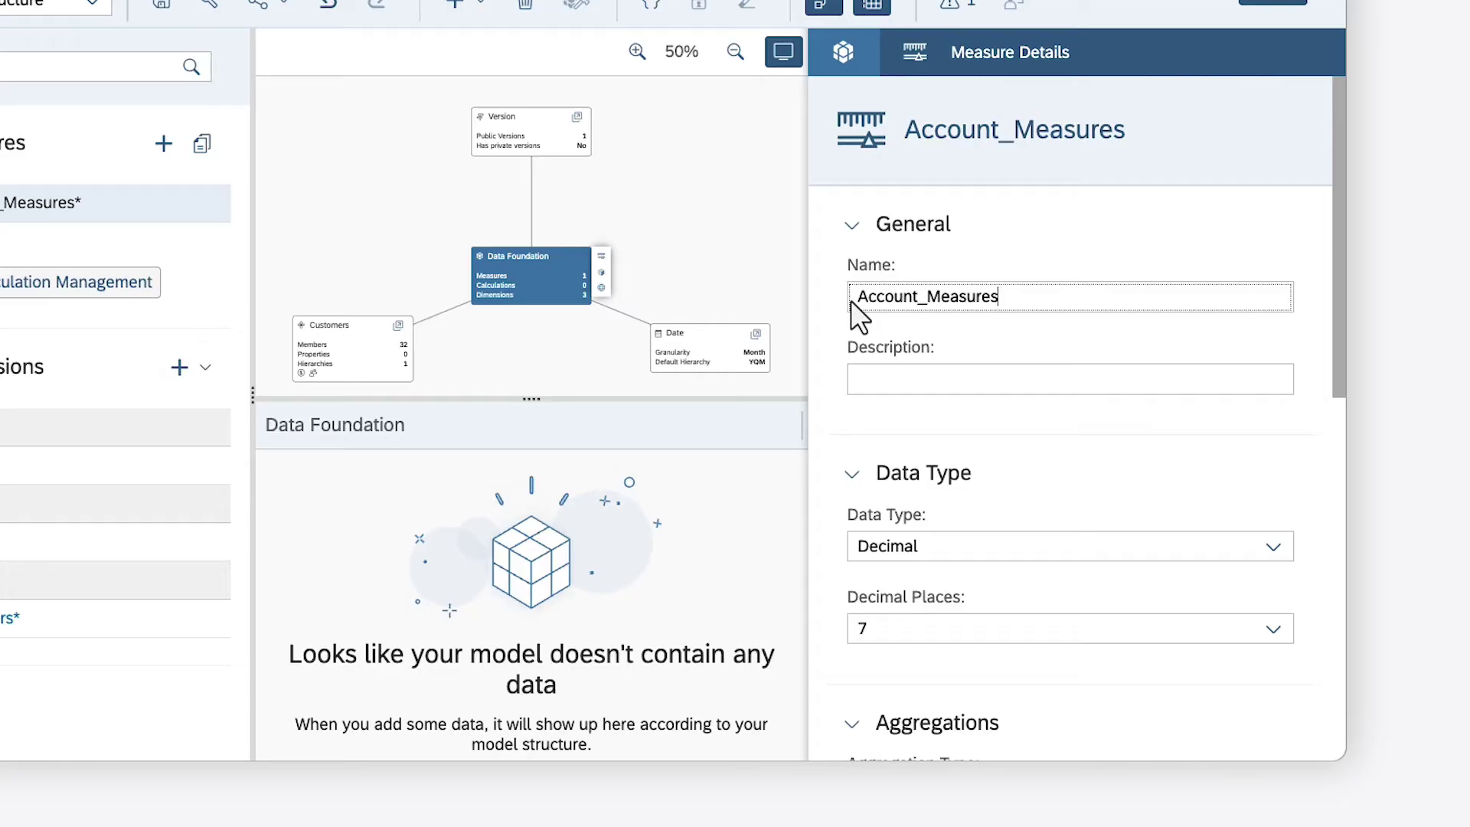
scroll(884, 314, down, 10)
click(1276, 438)
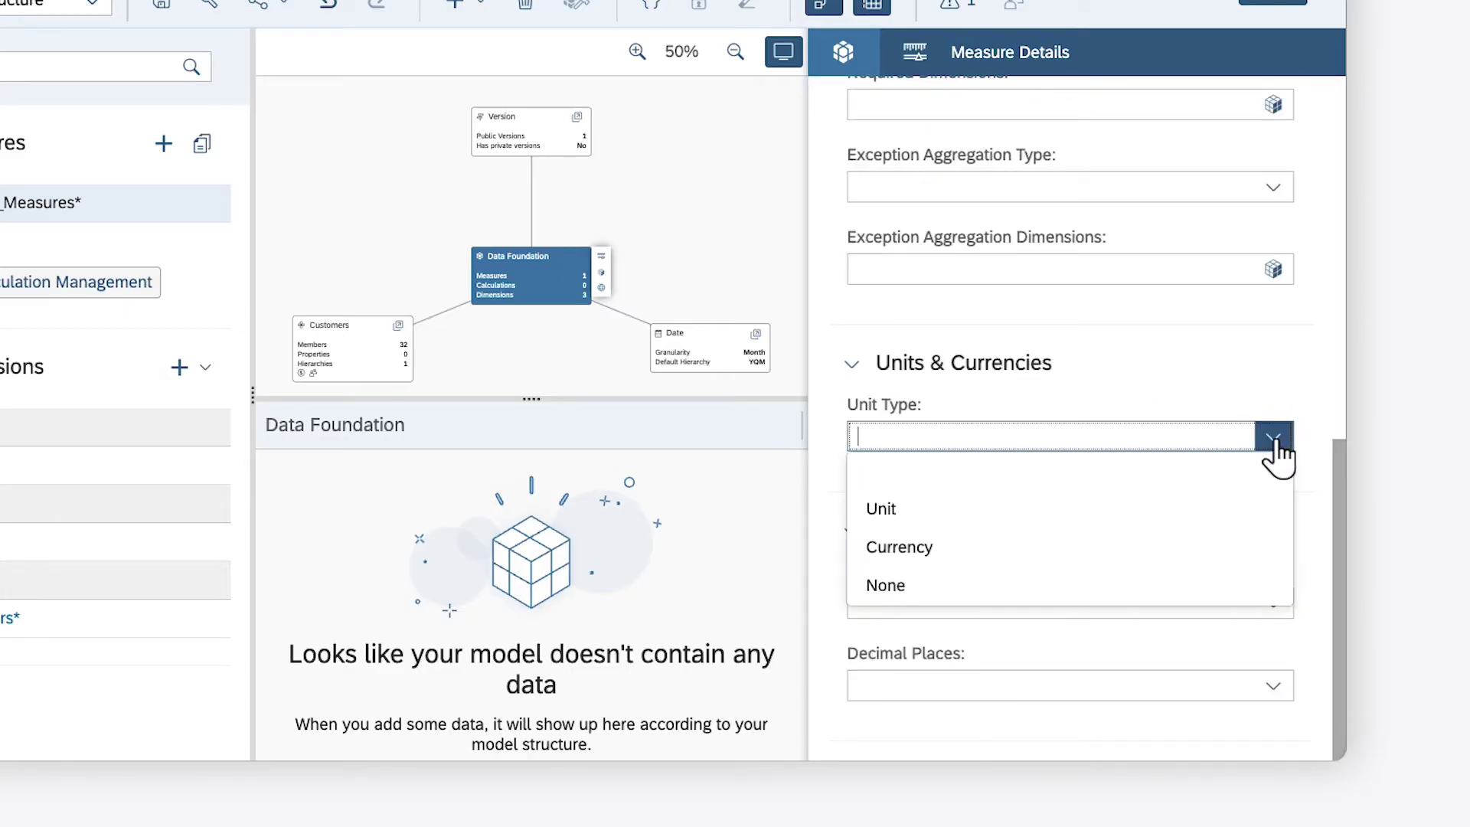
click(1002, 546)
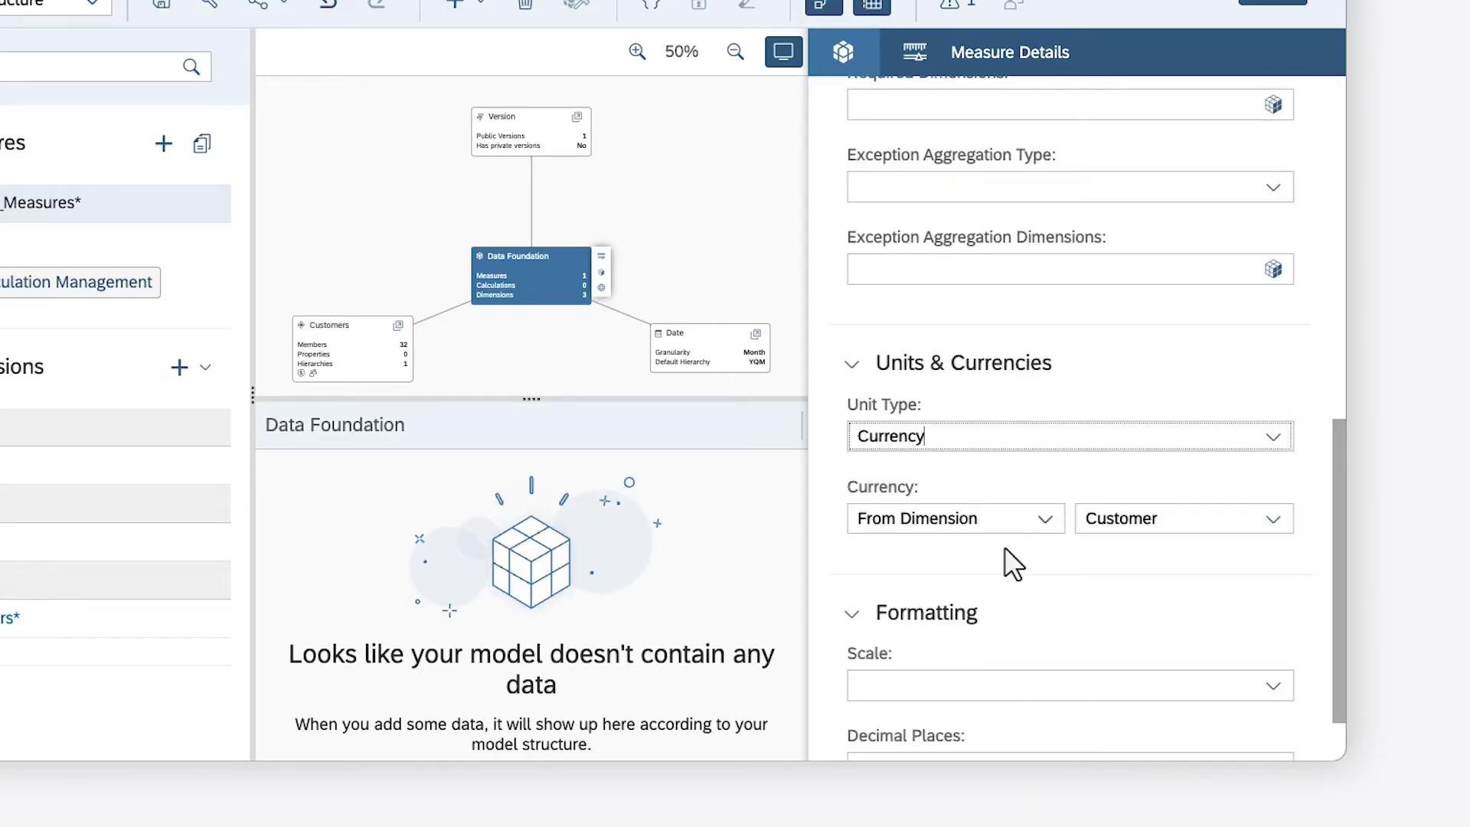
click(1044, 519)
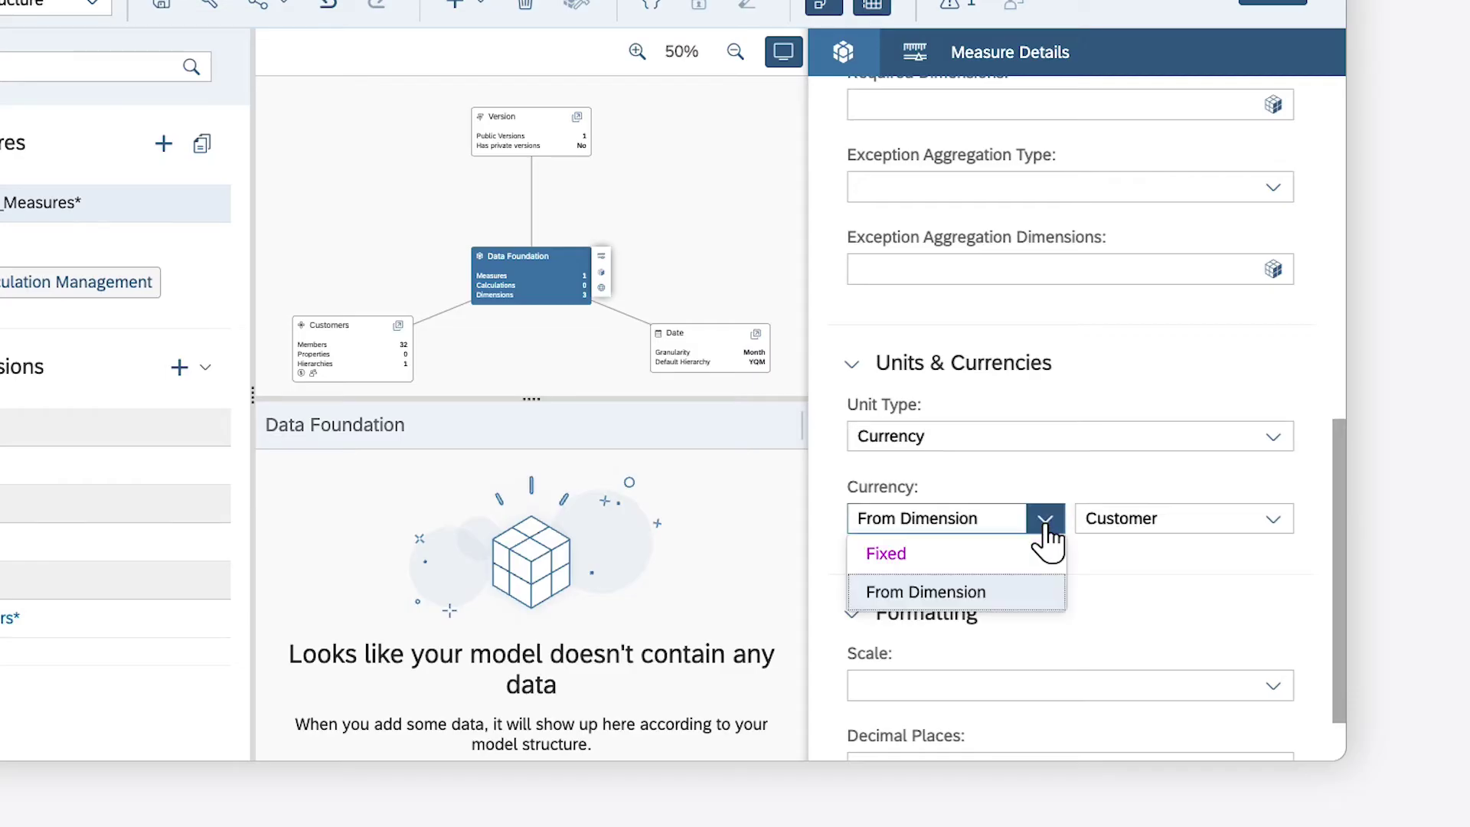
key(Down)
click(1017, 597)
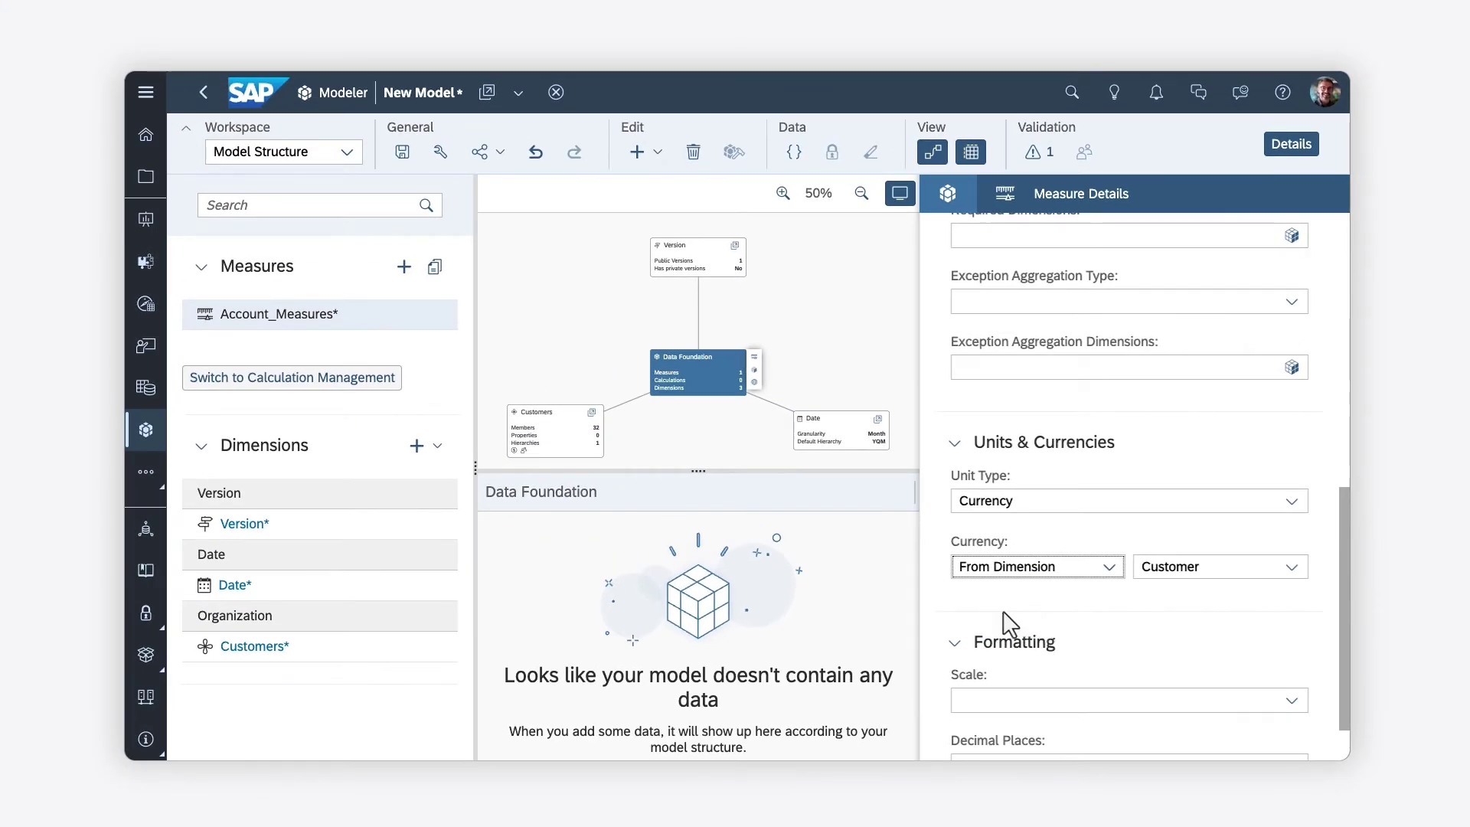
- Create a dimension named Account with dimension type Account
click(416, 445)
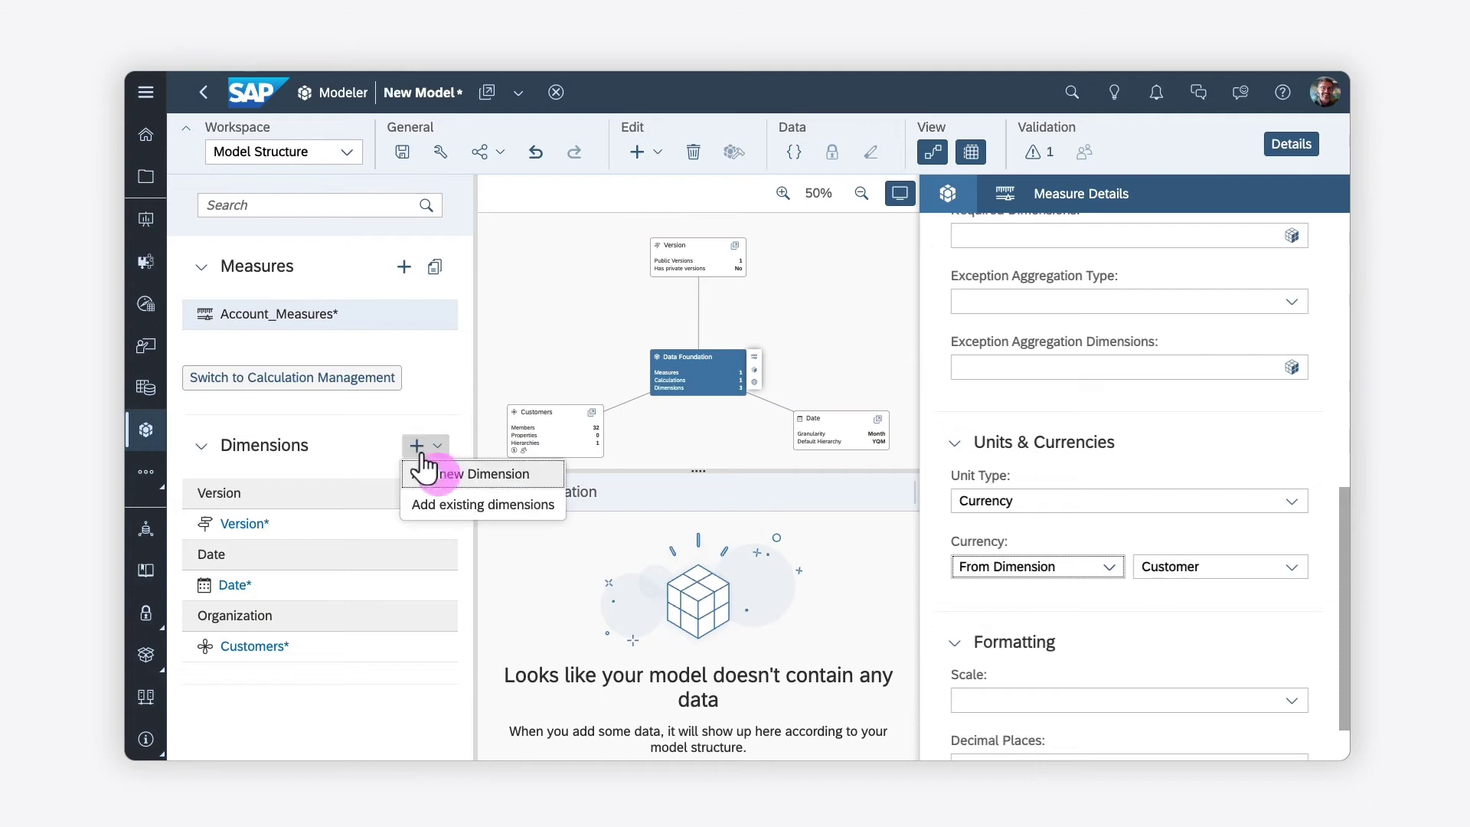
click(438, 470)
click(565, 364)
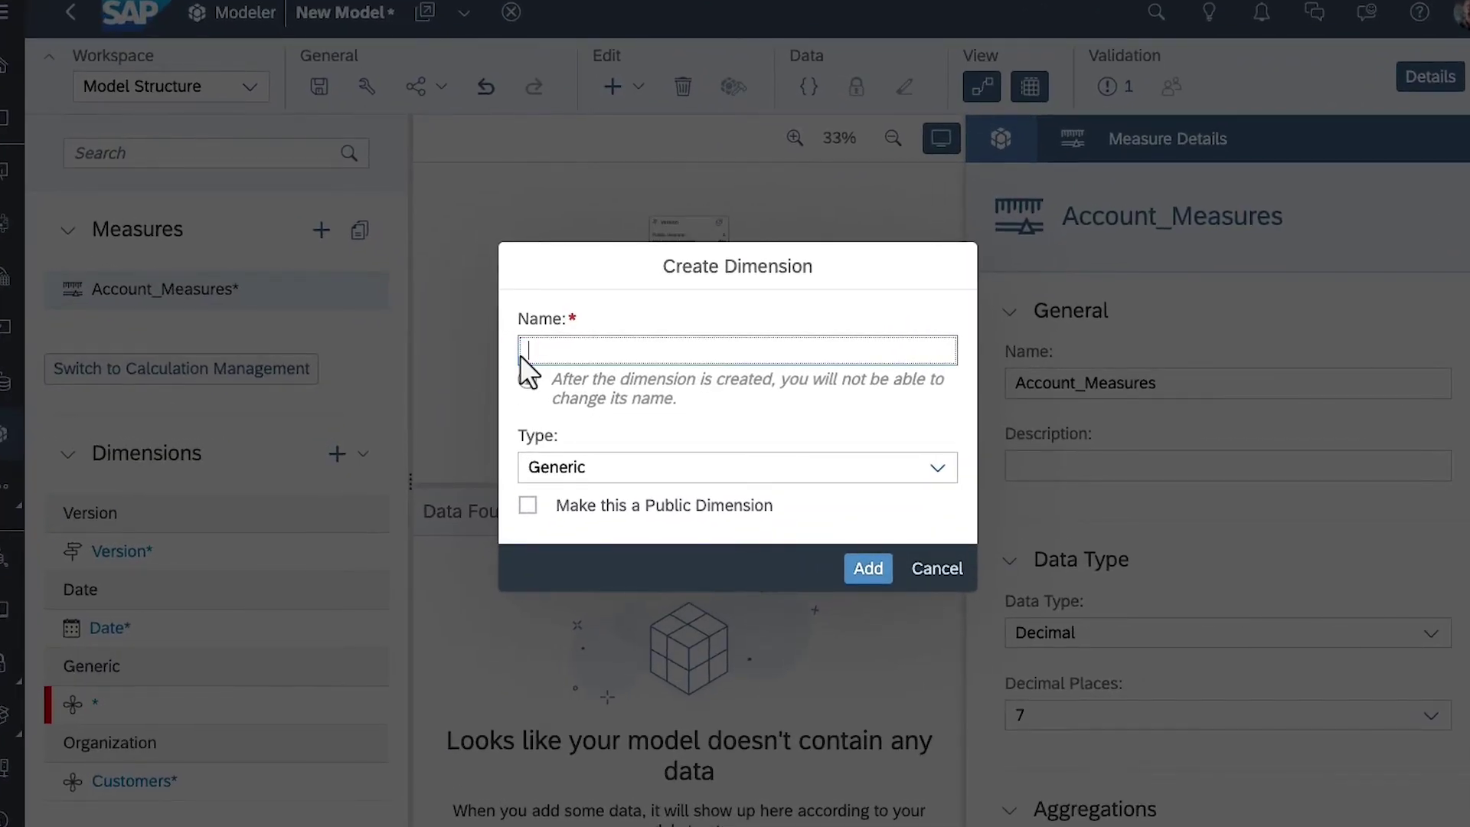
text(Account)
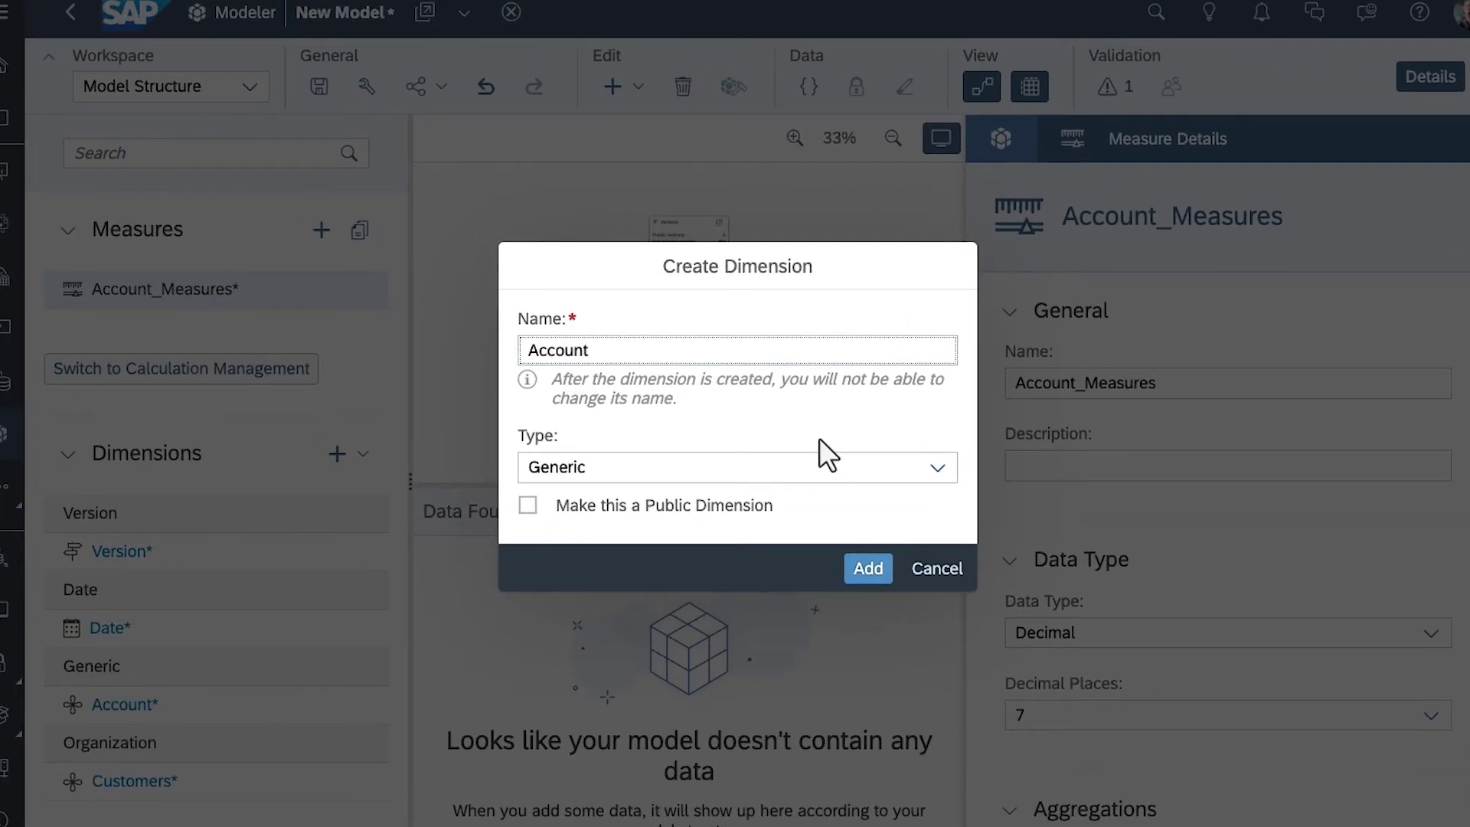
click(940, 471)
click(655, 509)
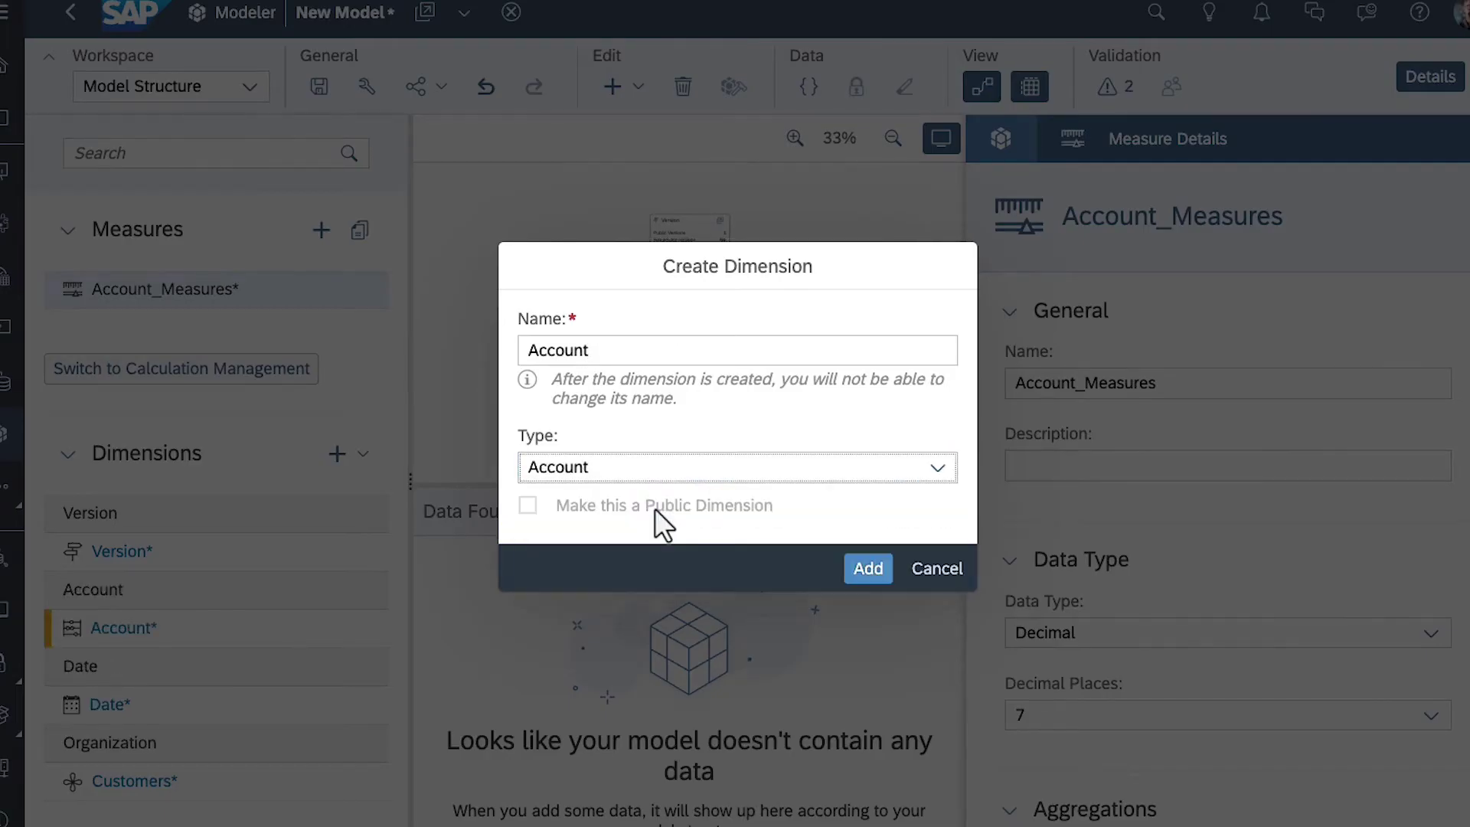
click(861, 569)
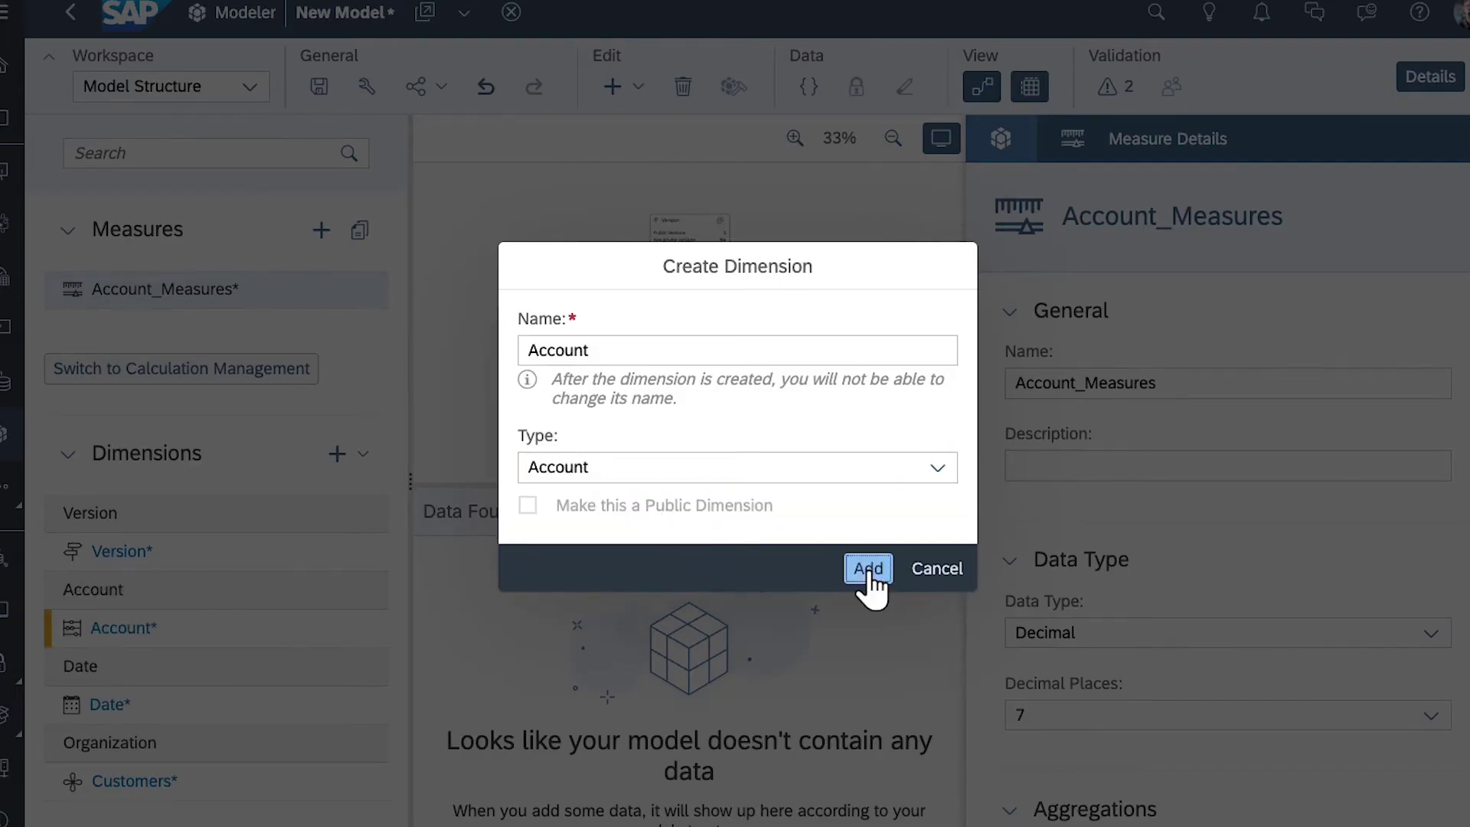
- Paste the 17 account IDs, descriptions and parent IDs into the Account member grid
click(238, 588)
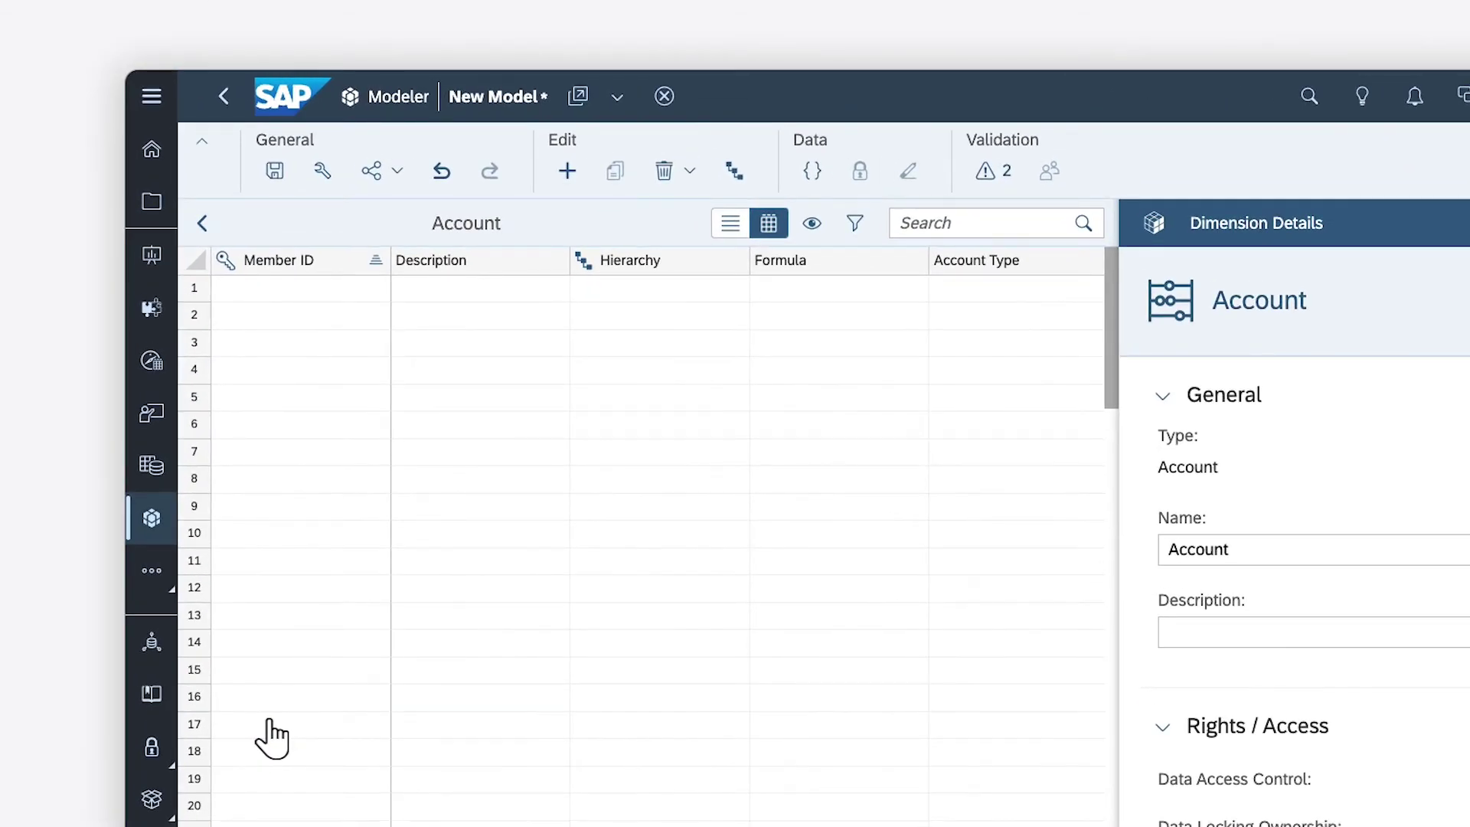
click(266, 293)
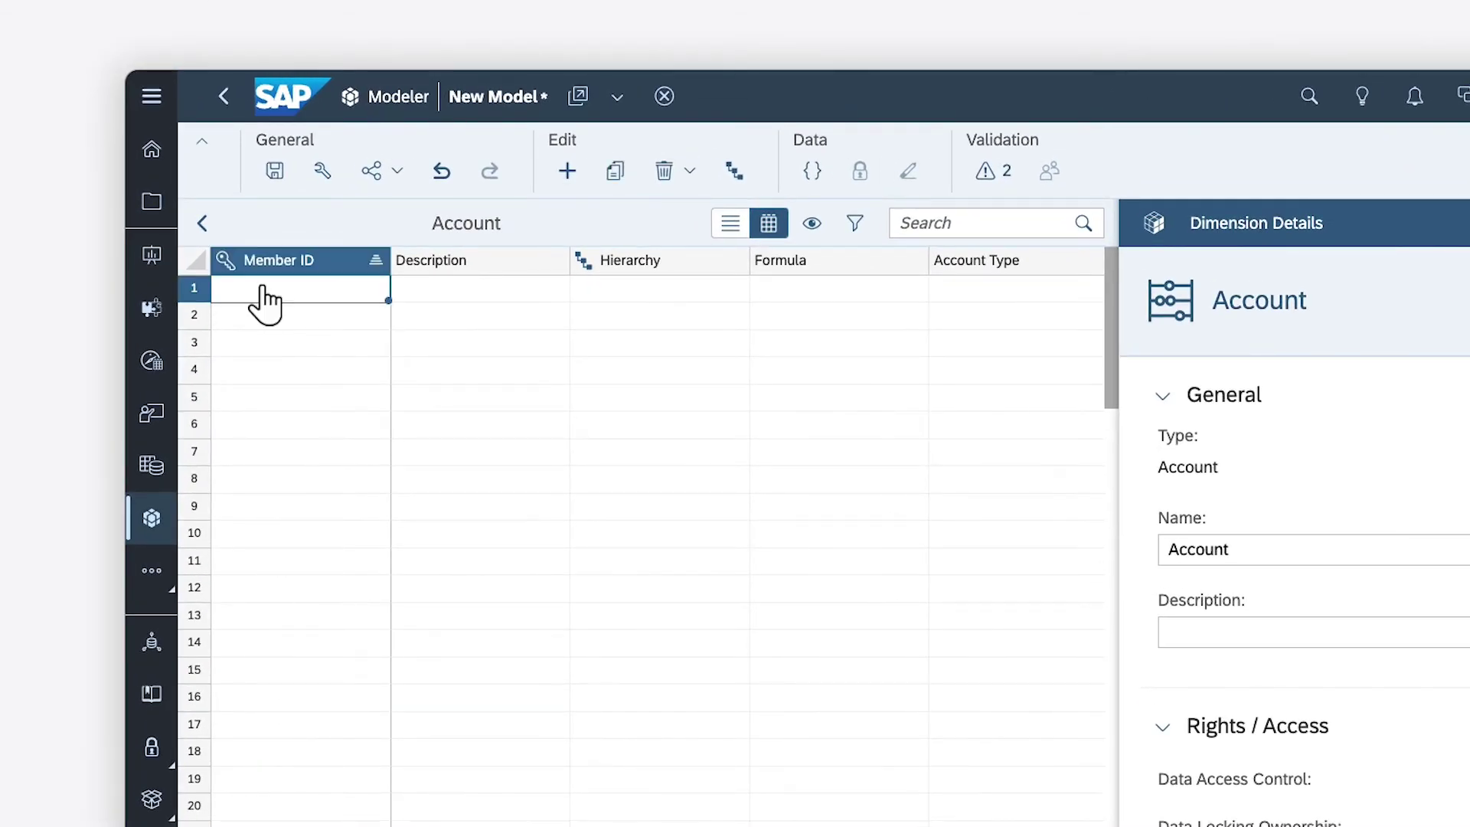
key(ctrl+v)
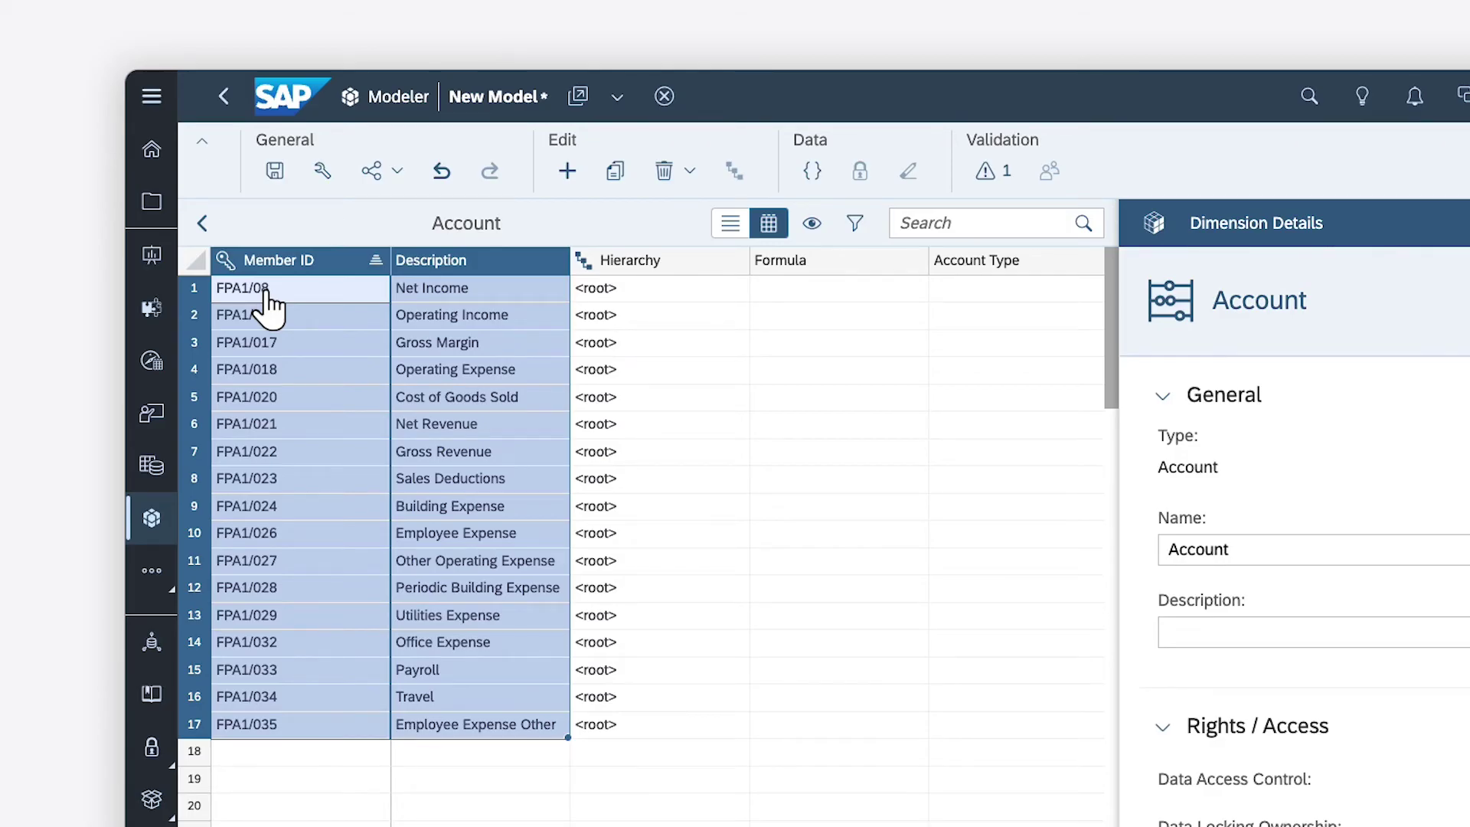
click(598, 293)
key(ctrl+v)
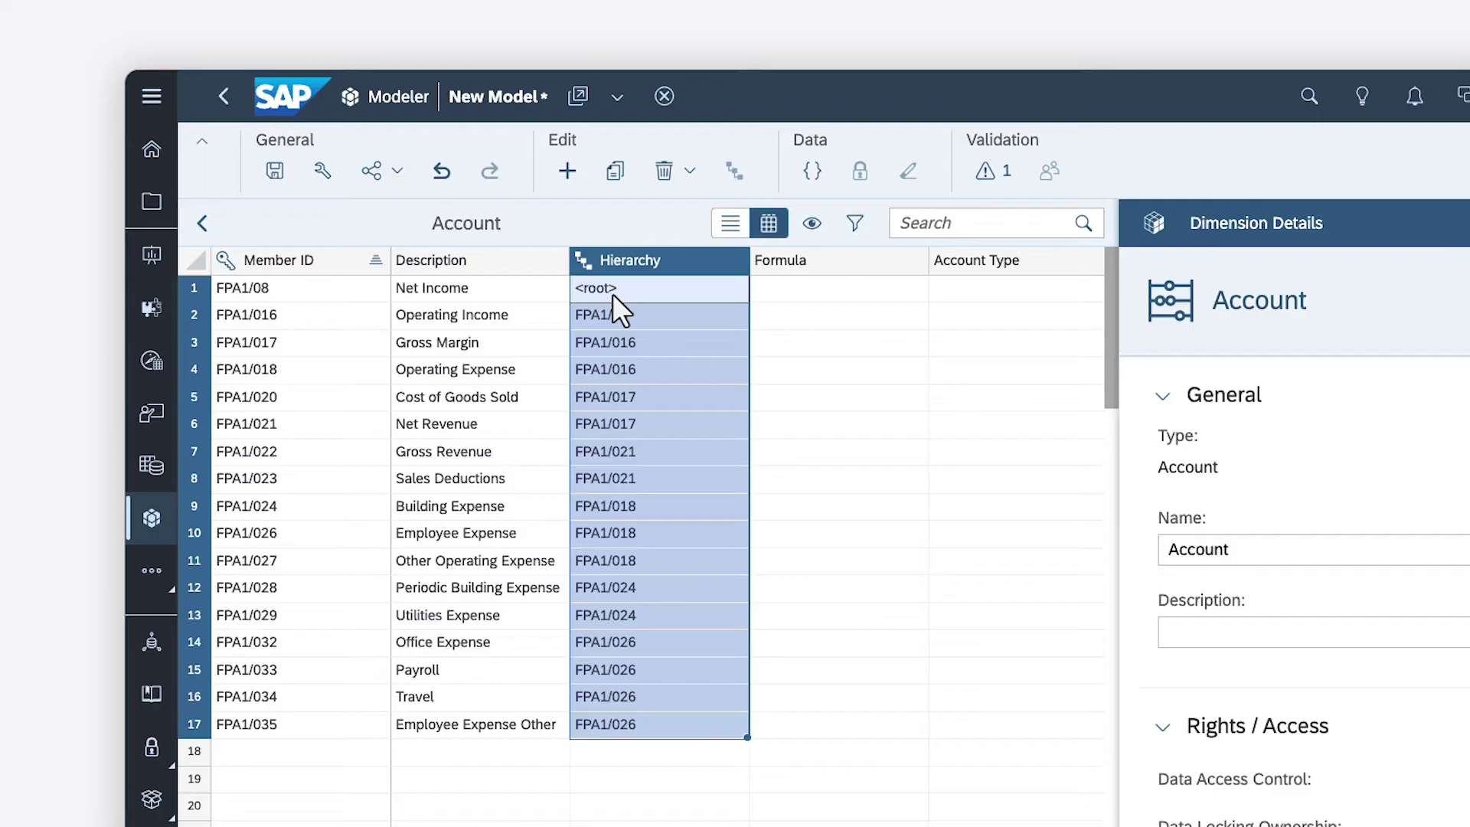
click(838, 403)
- Leave Cost of Goods Sold without a formula and assign INC/EXP account types
click(947, 401)
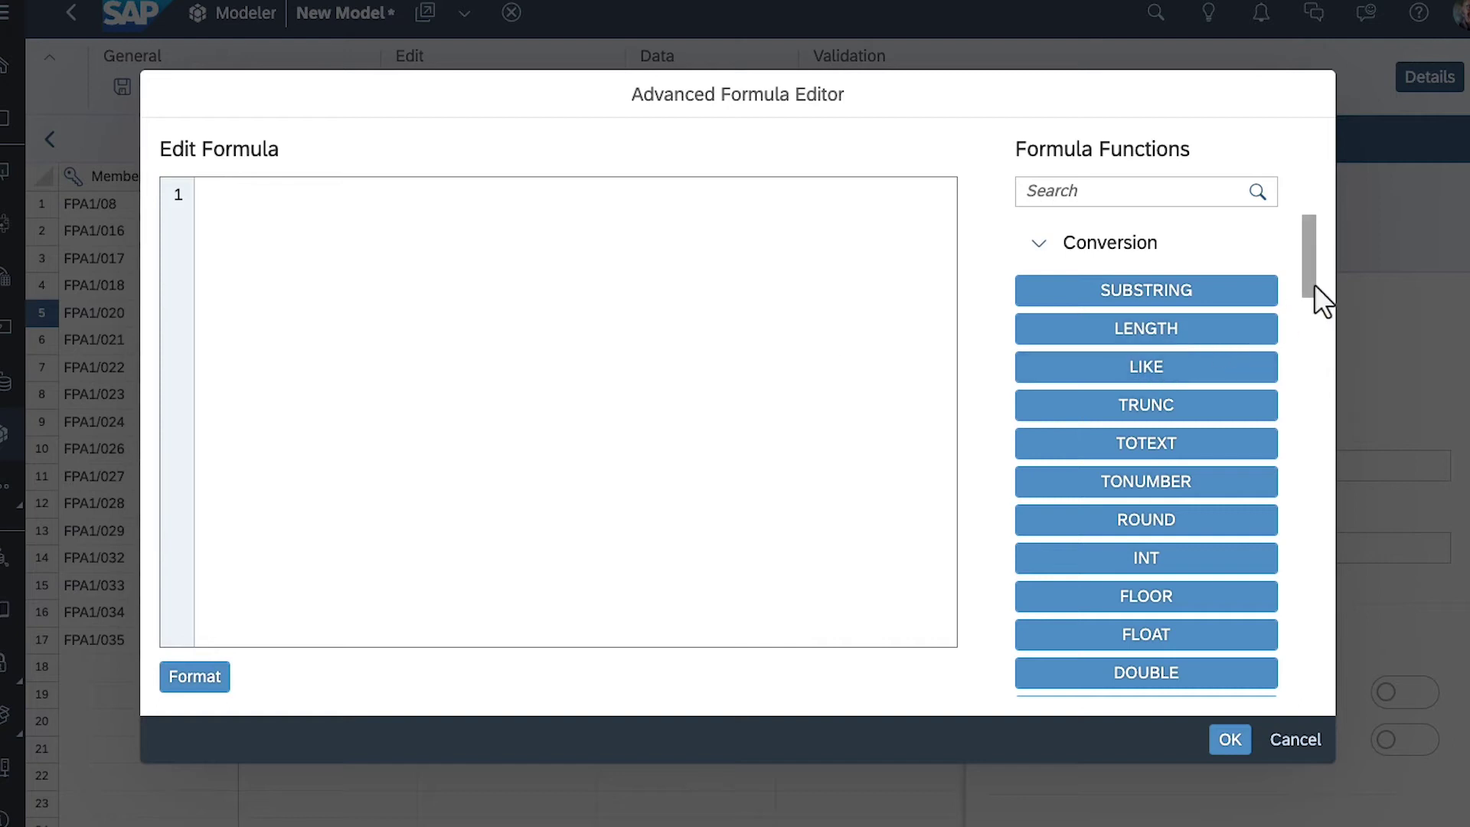
drag(1314, 284, 1321, 696)
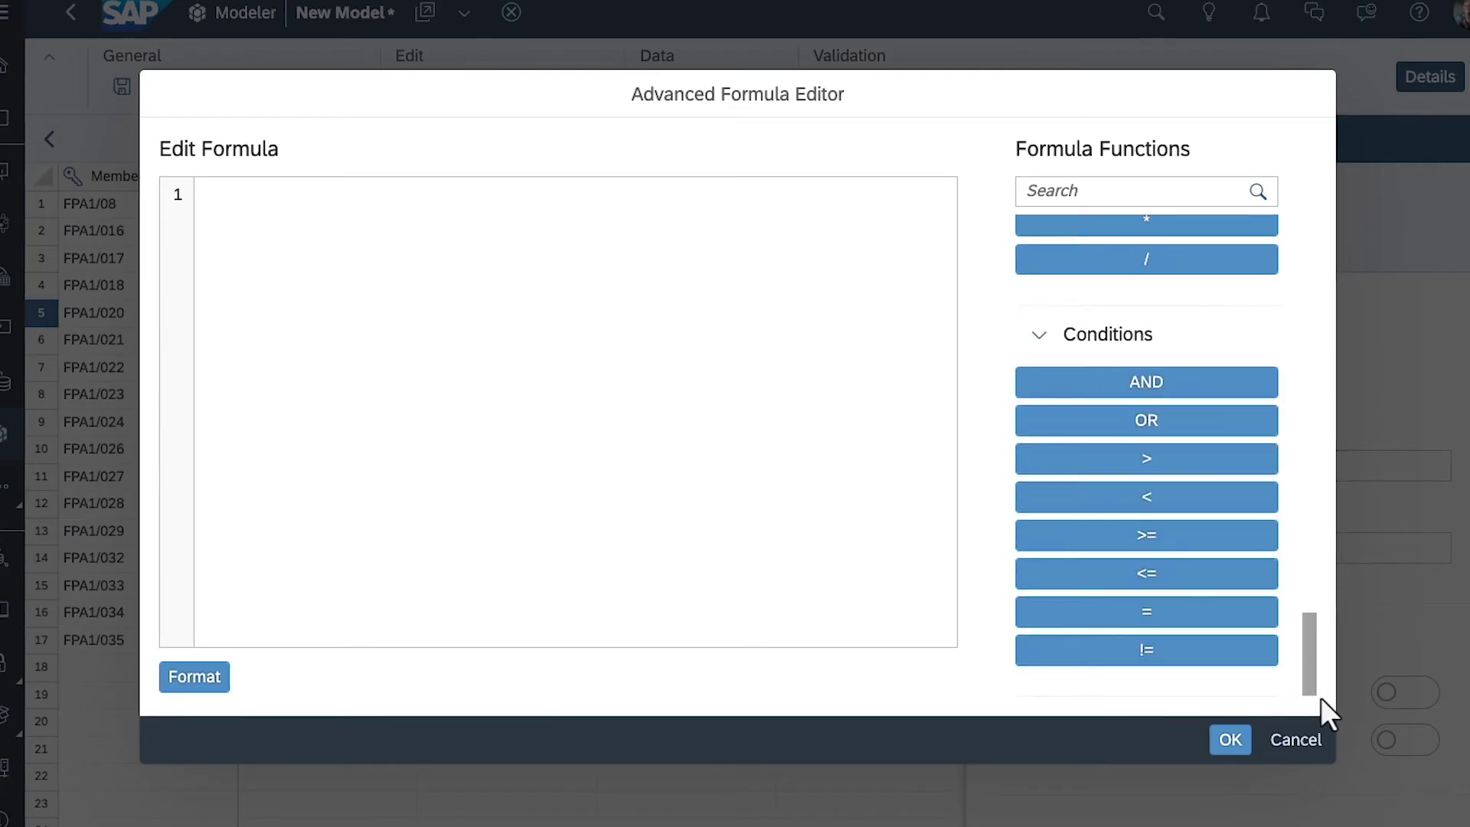
click(1294, 742)
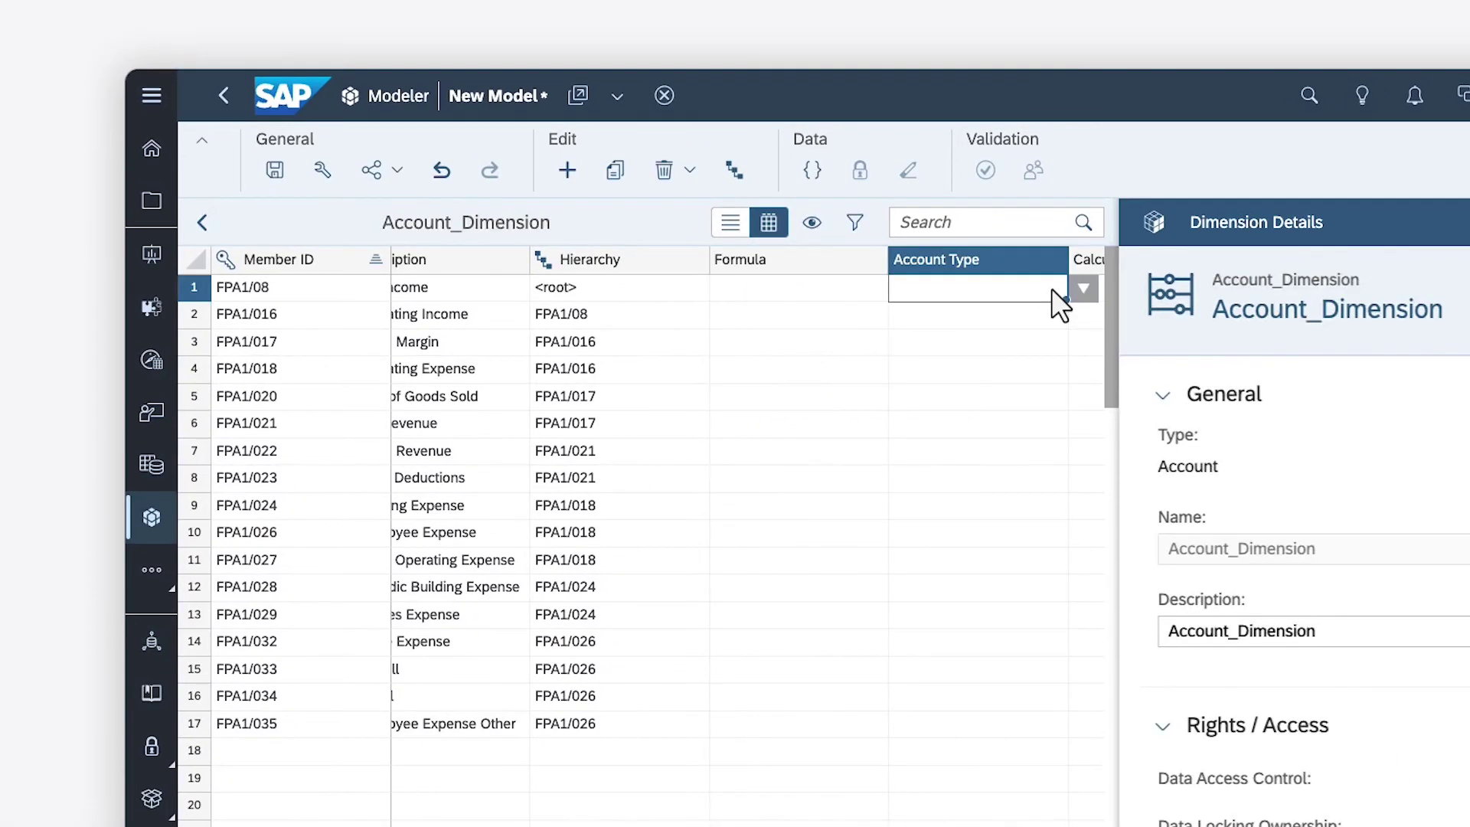
click(1085, 296)
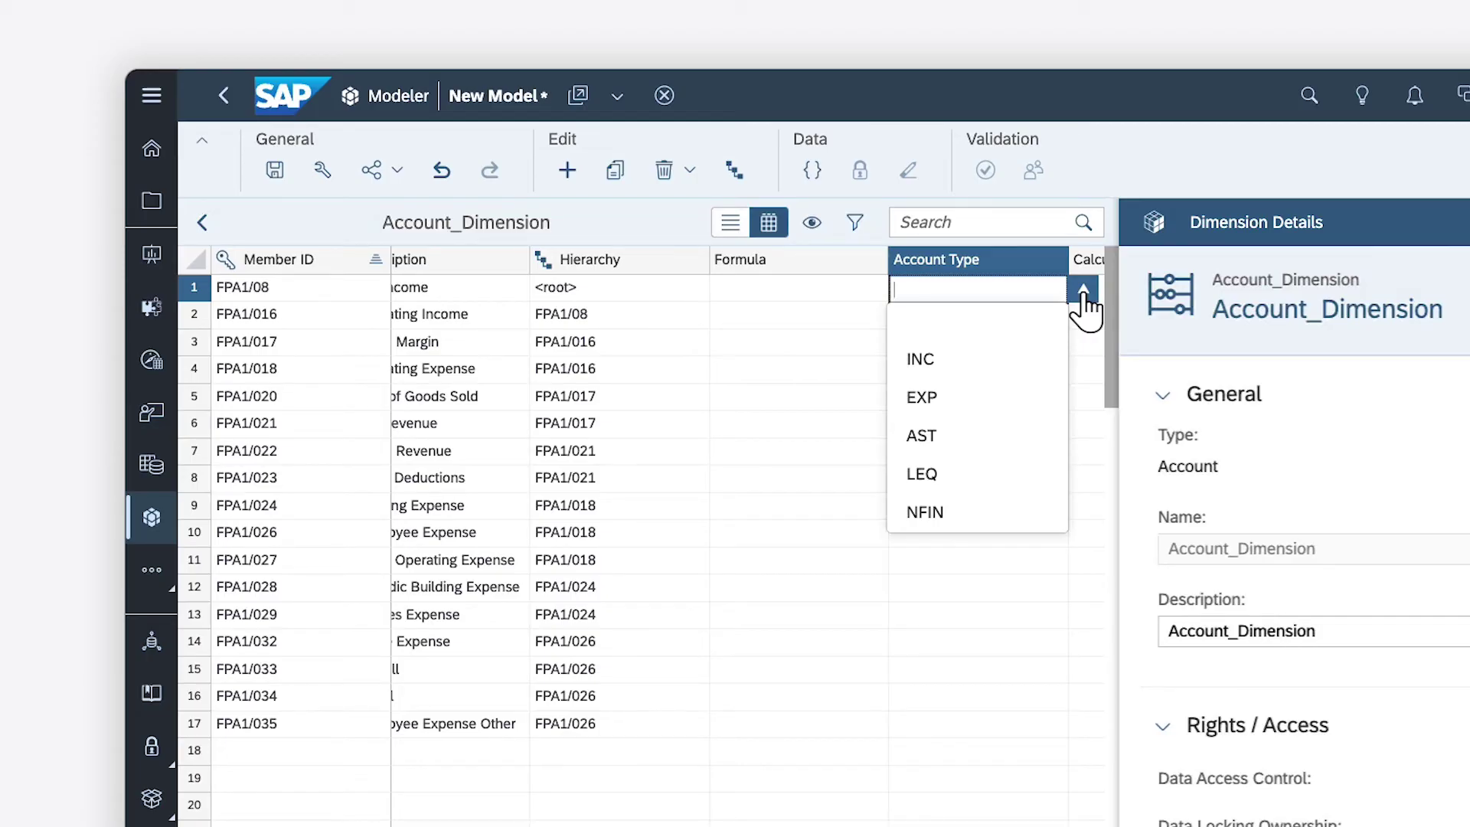
click(941, 294)
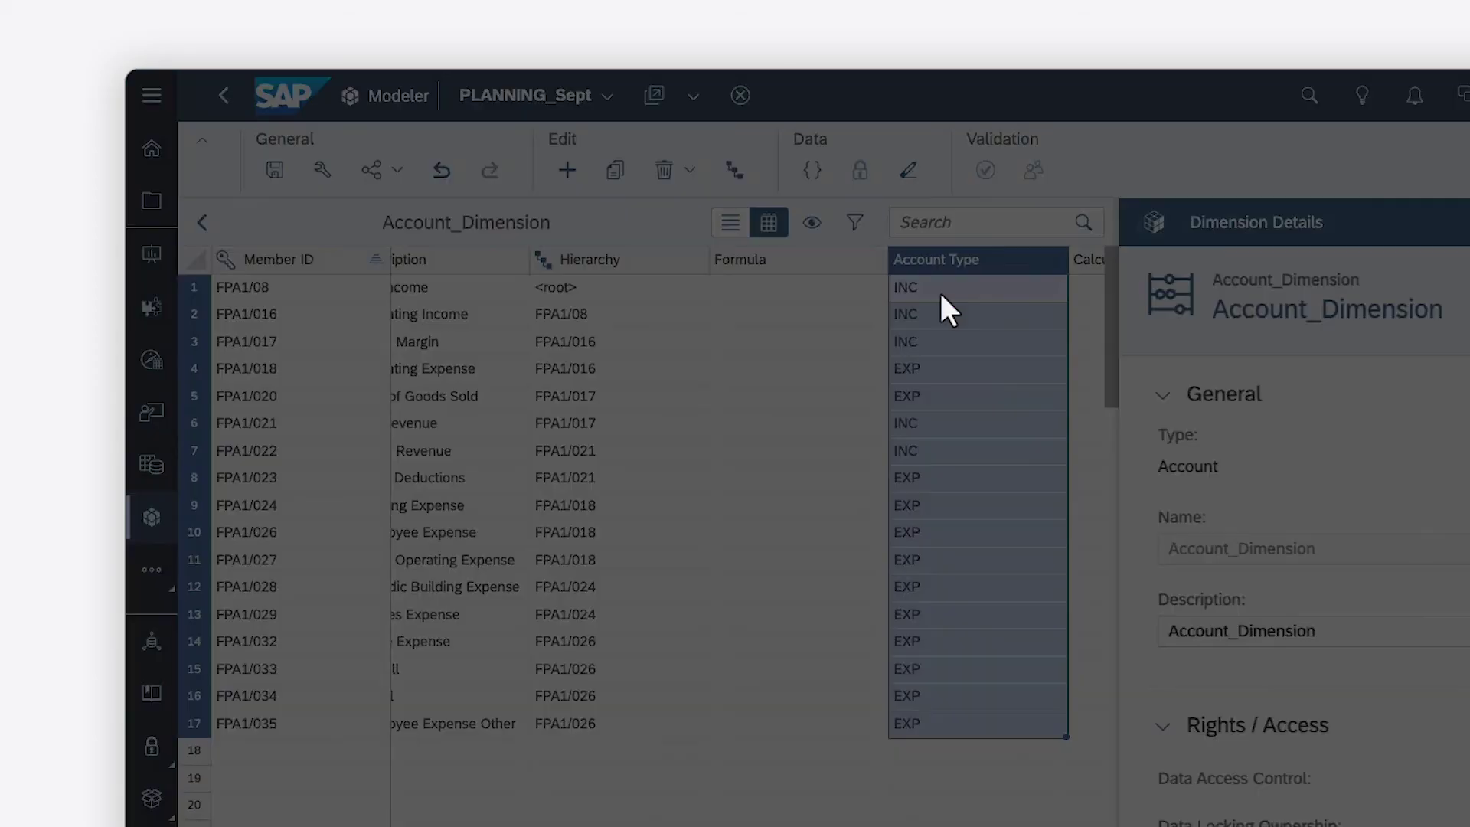
scroll(963, 270, right, 5)
scroll(963, 270, right, 5)
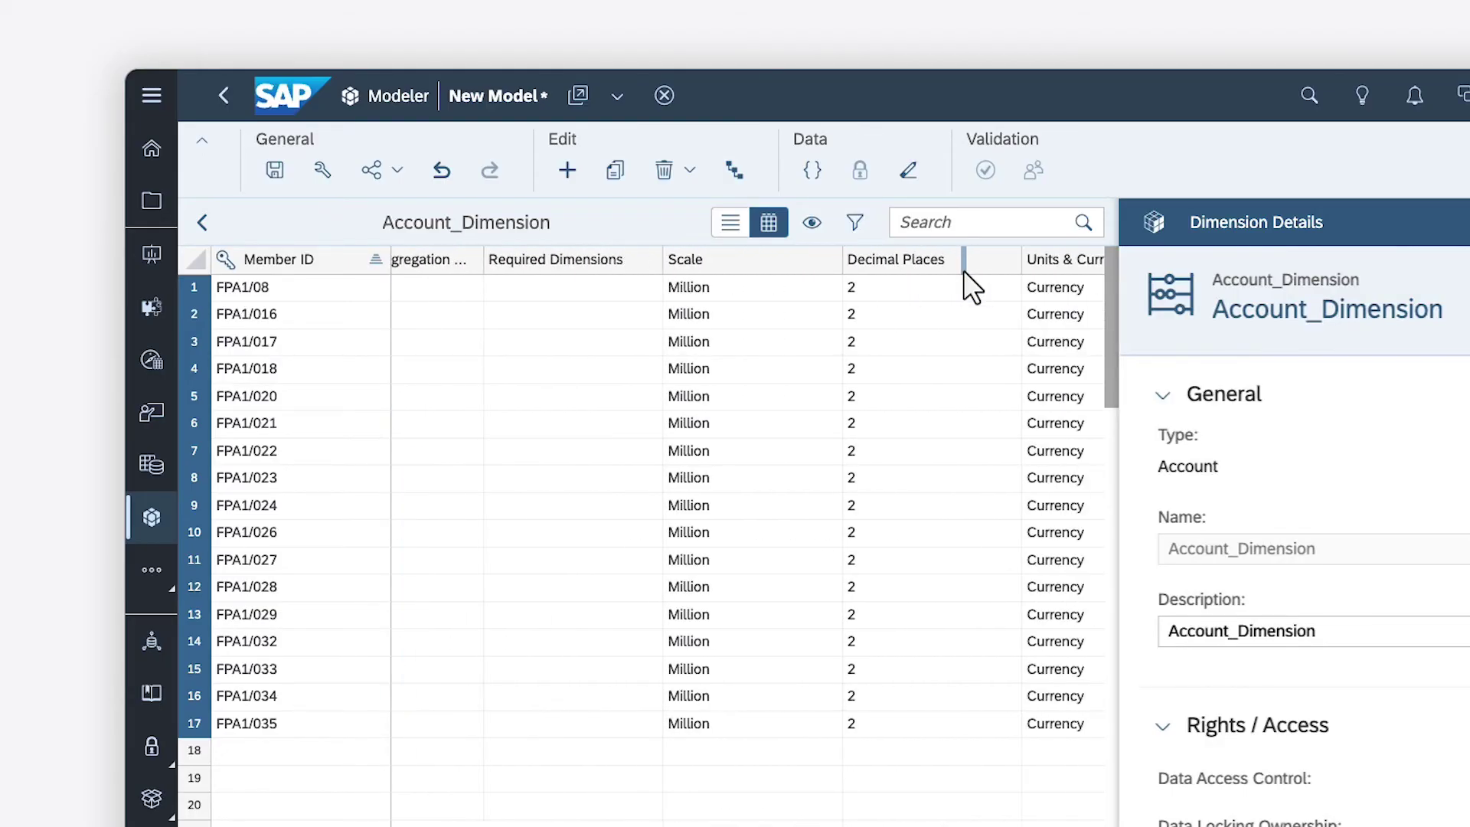
scroll(964, 270, right, 5)
scroll(964, 271, right, 2)
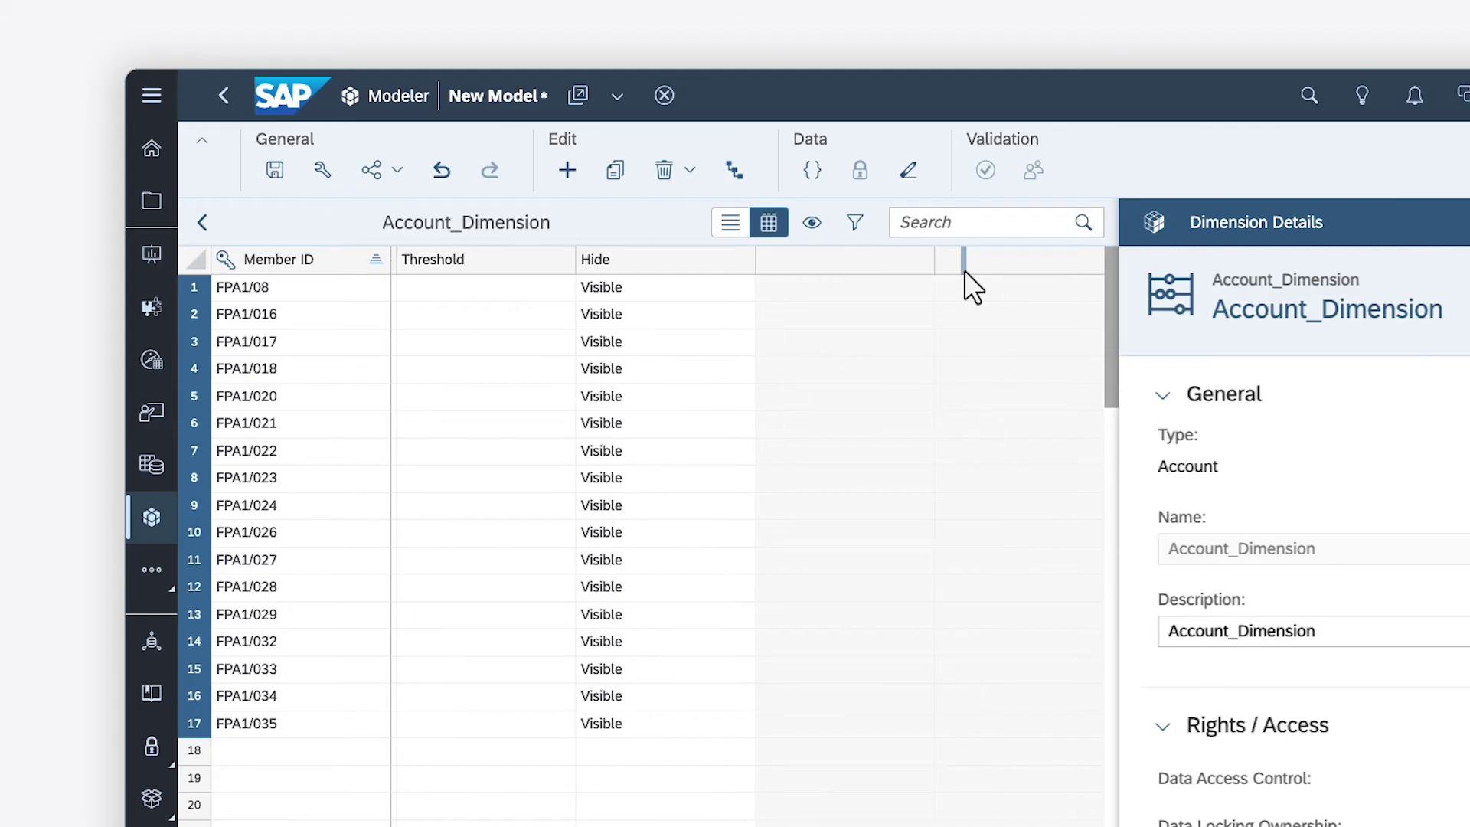
click(550, 287)
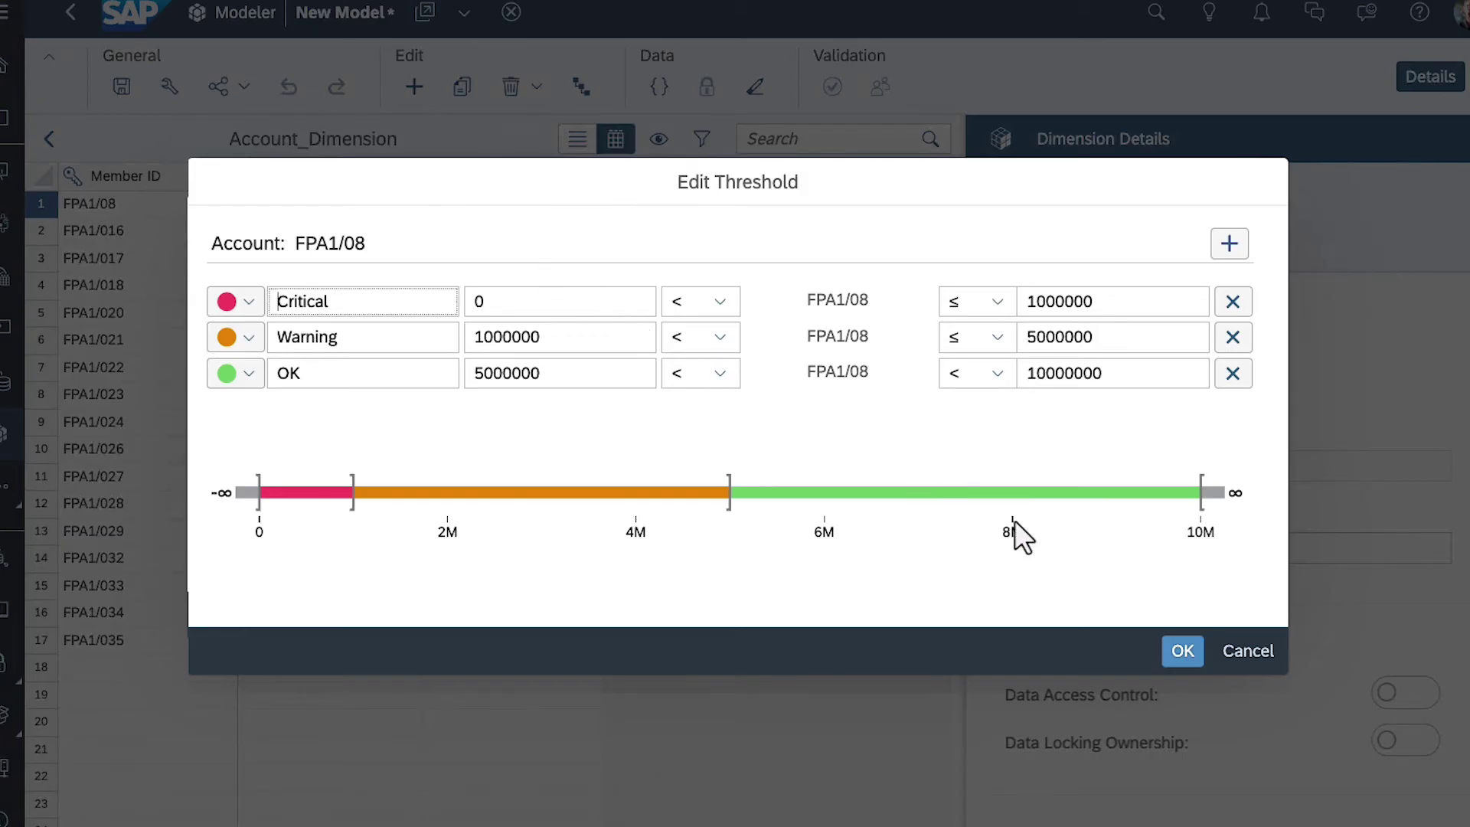
click(1248, 650)
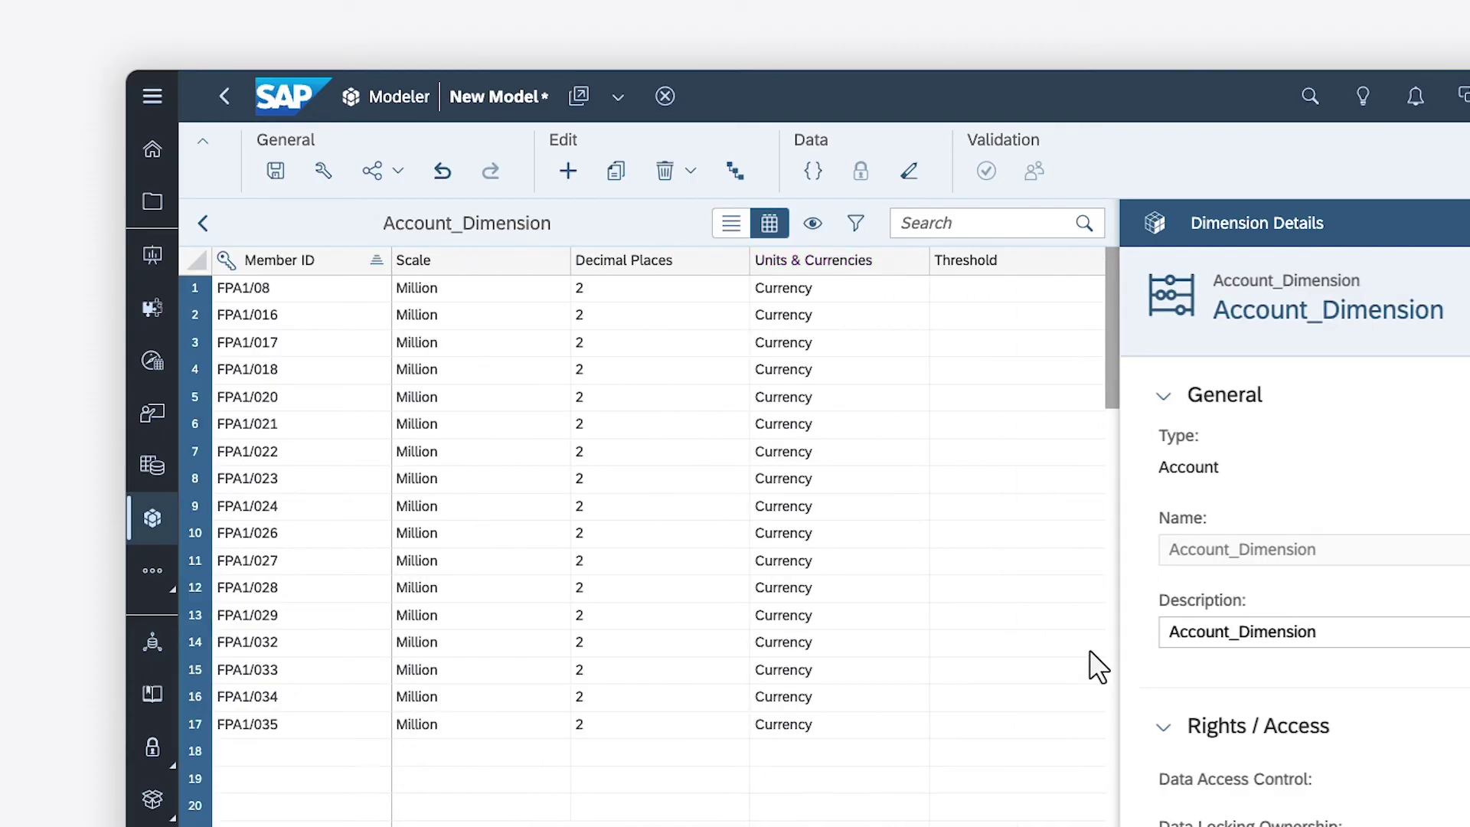
- Set Structure Priority to Account_Dimension in Model Preferences and apply
click(322, 173)
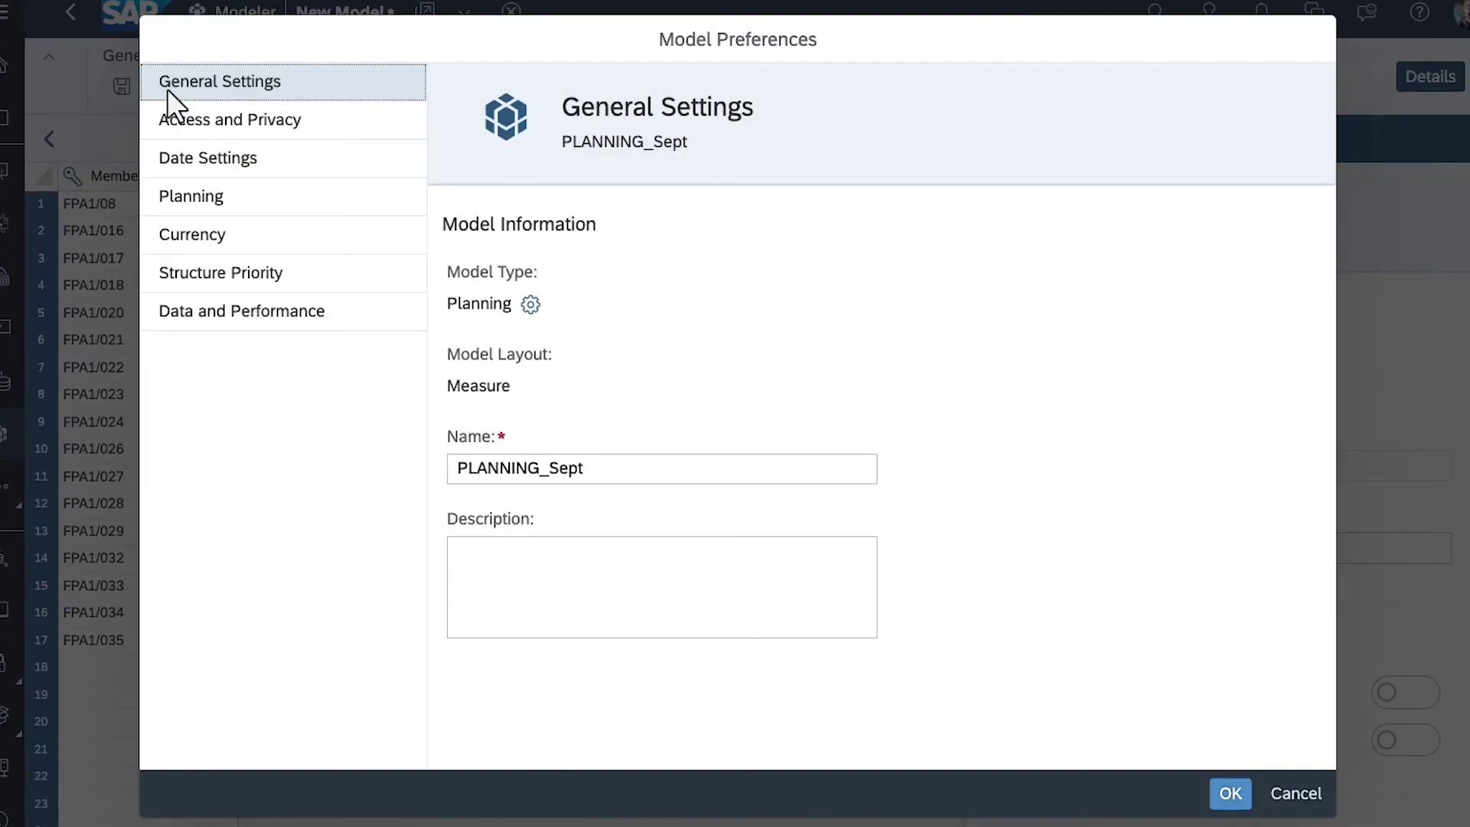
click(208, 273)
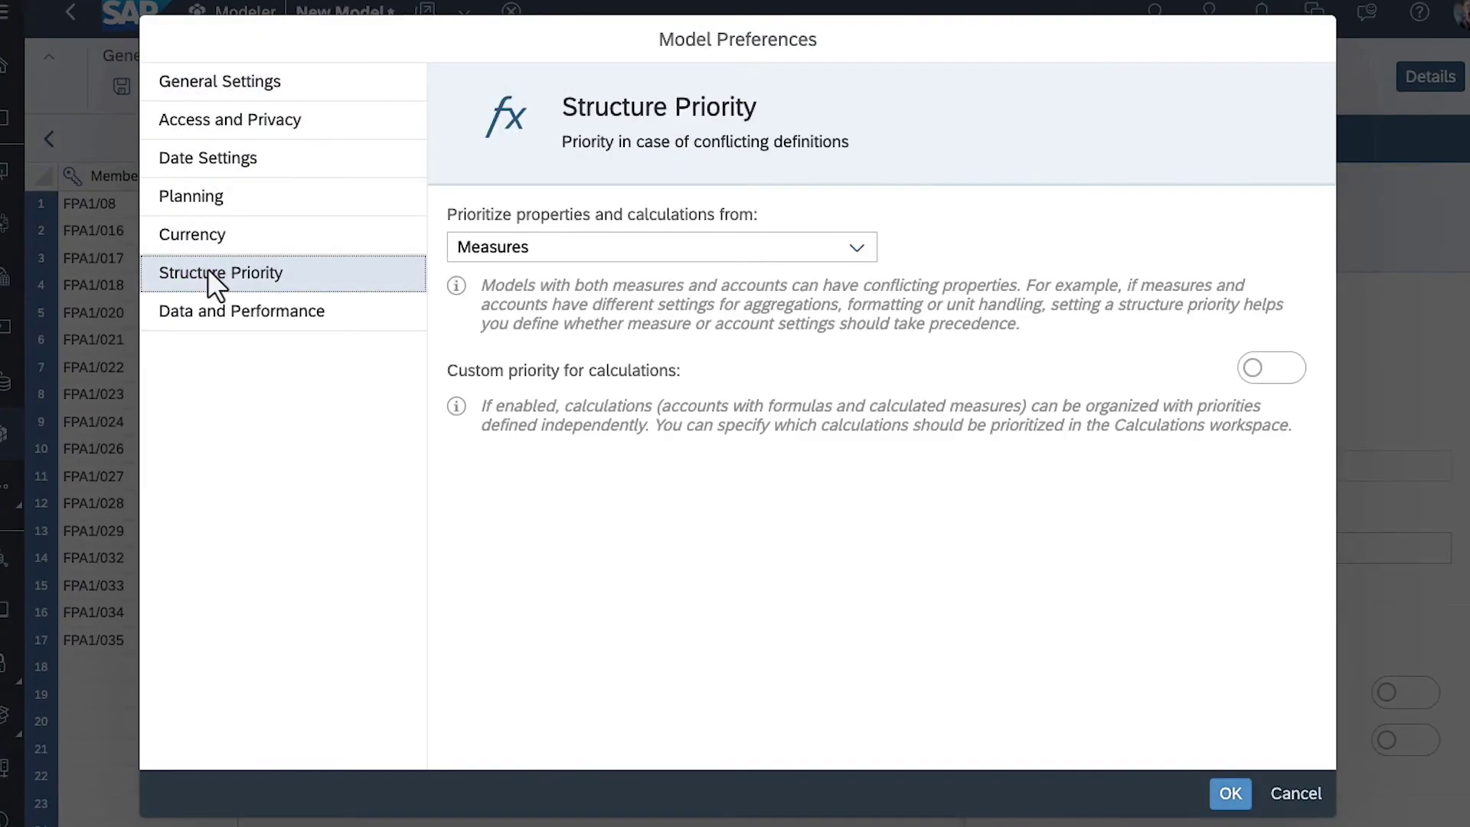
click(857, 249)
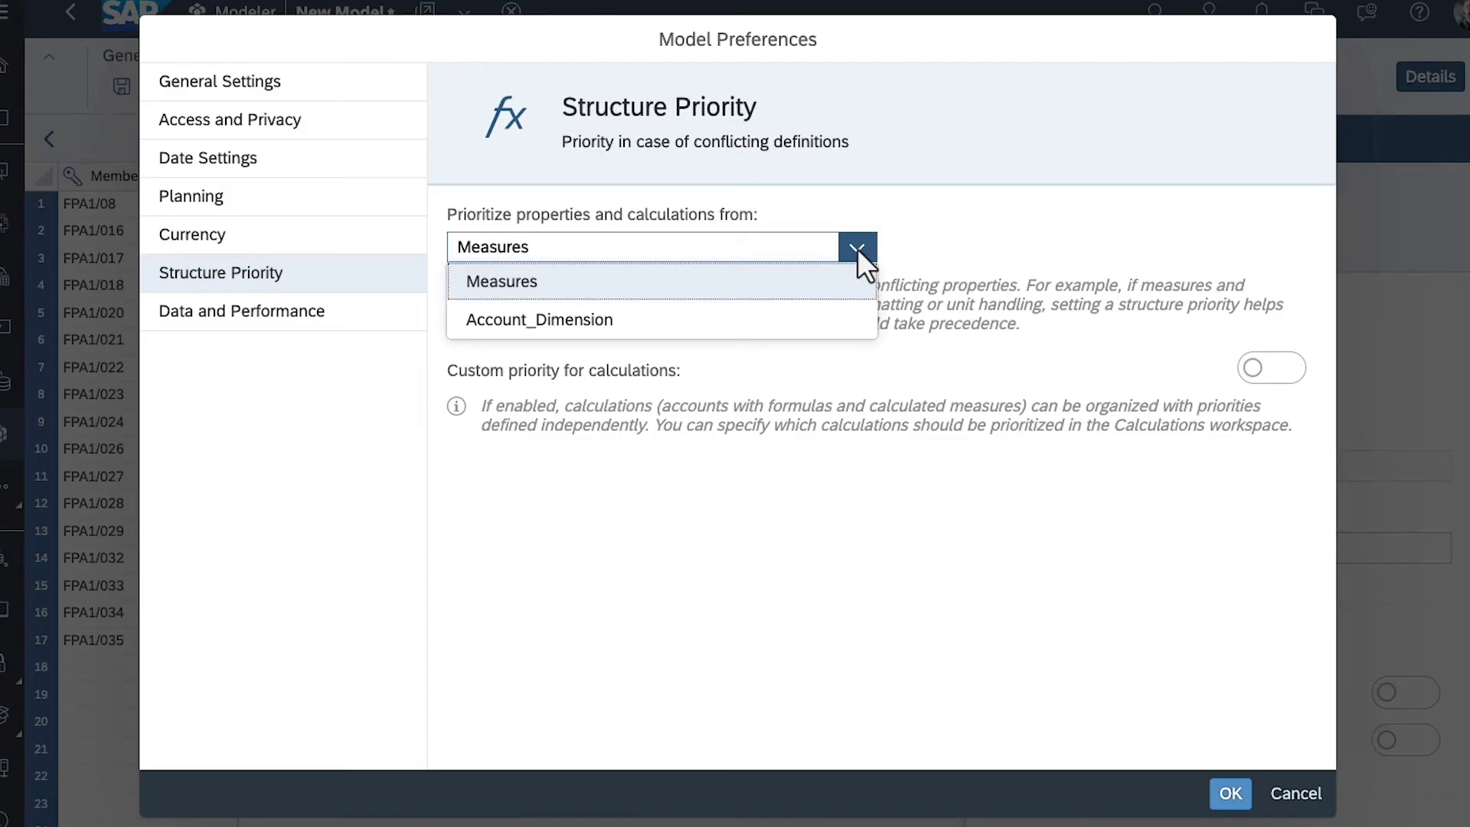
click(599, 323)
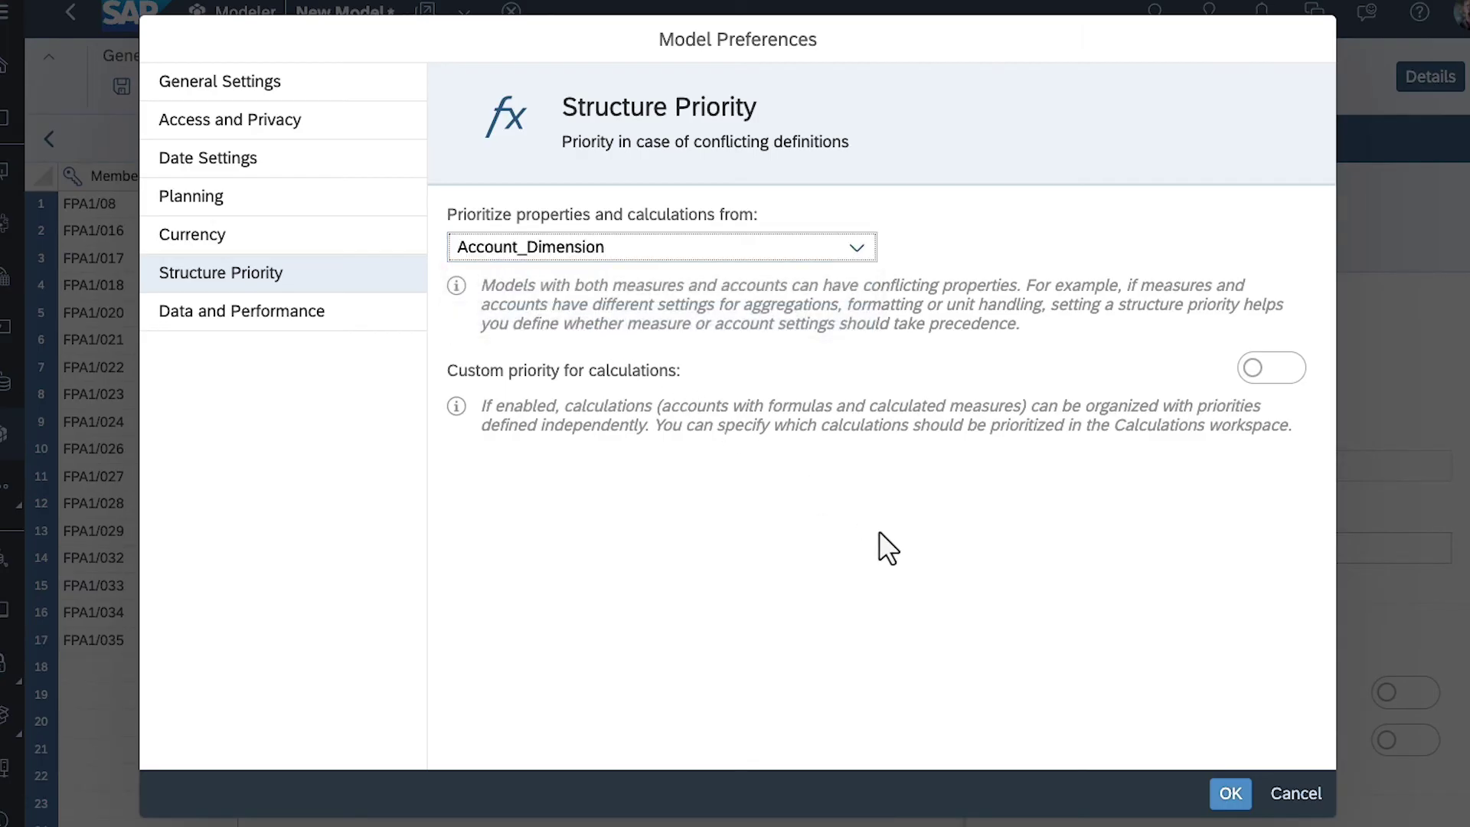
click(1230, 792)
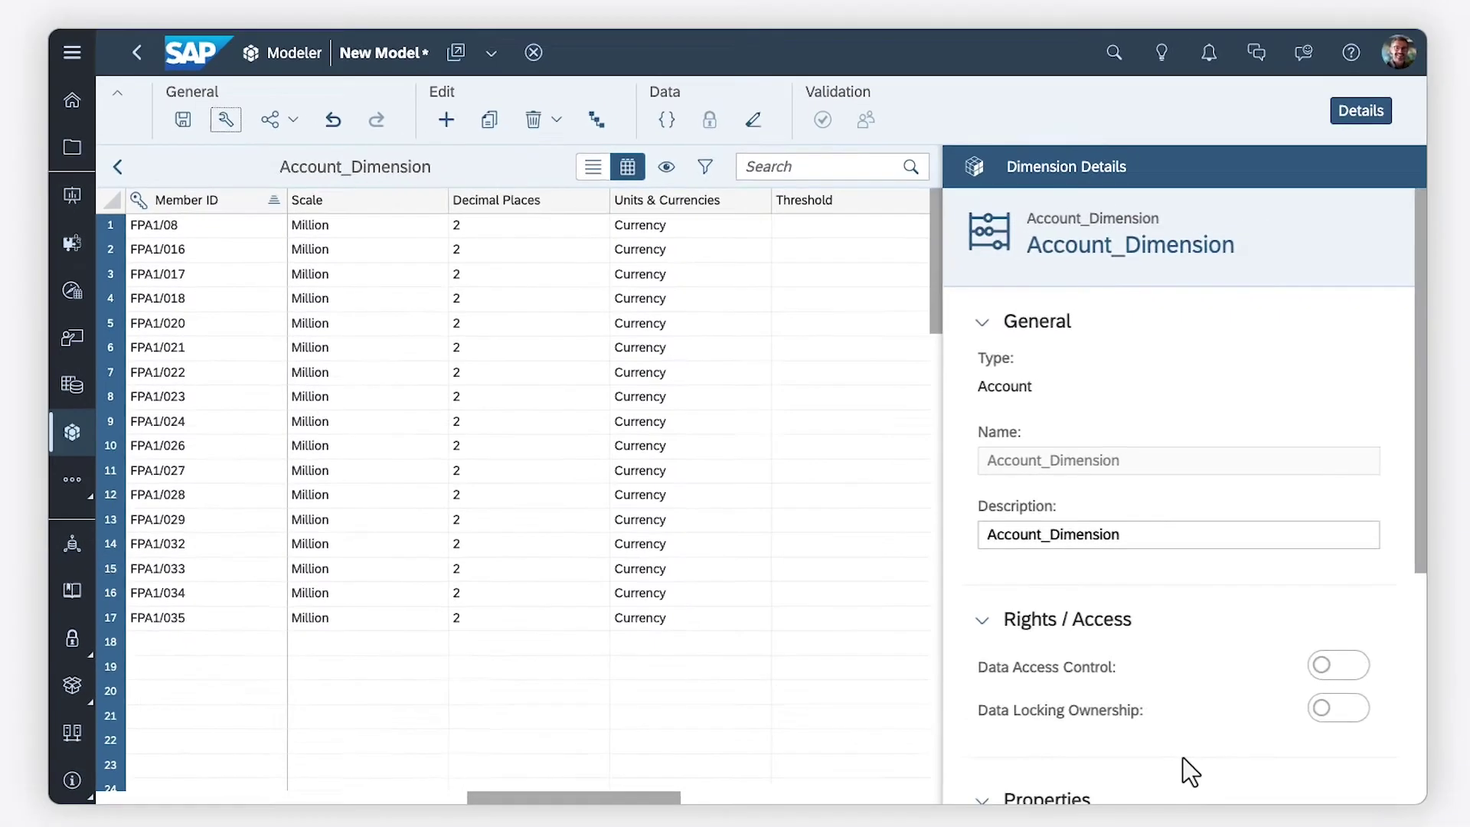
- Add a new generic dimension named Products from the model overview
click(187, 195)
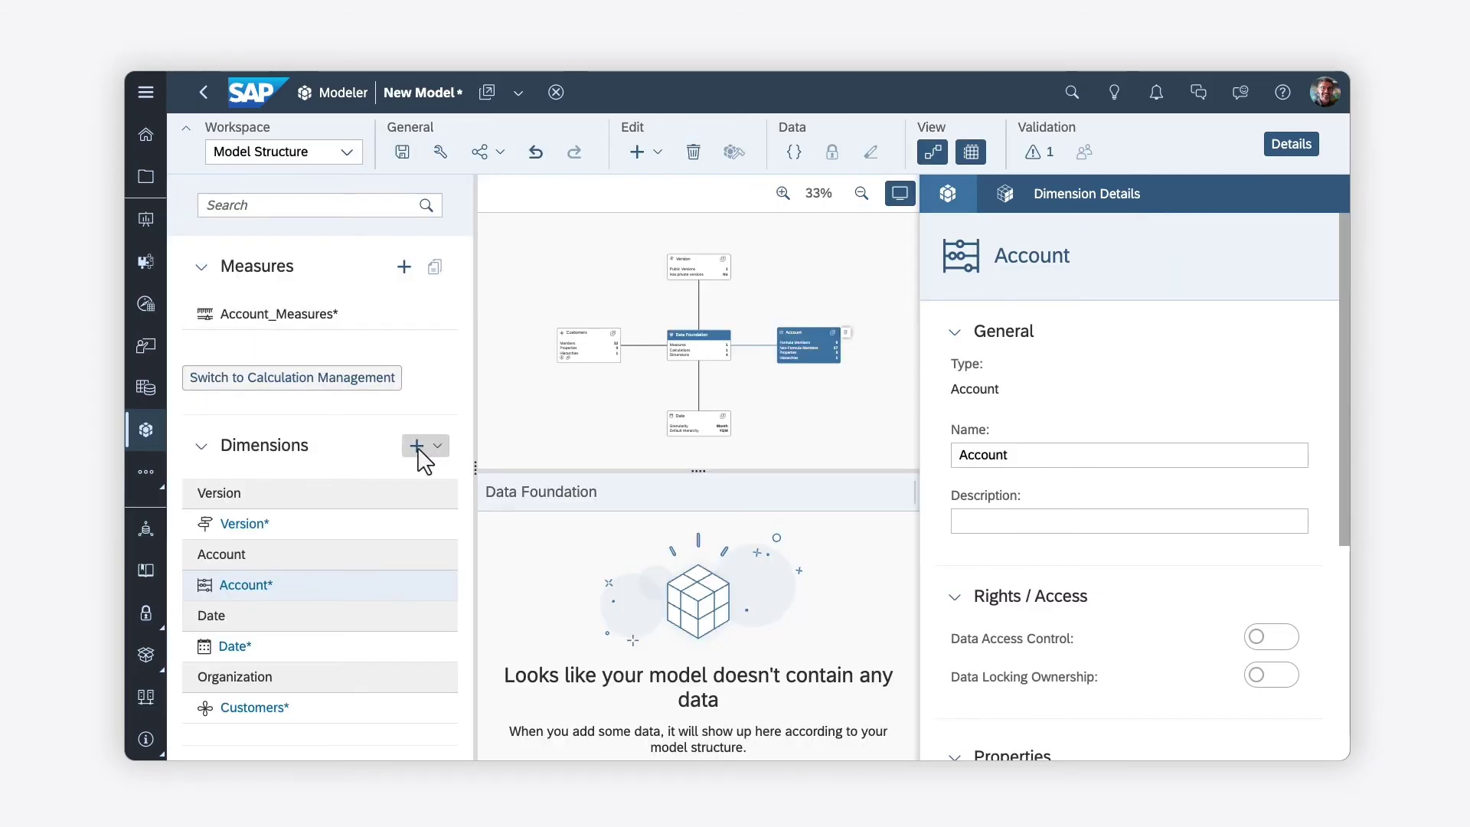
click(421, 451)
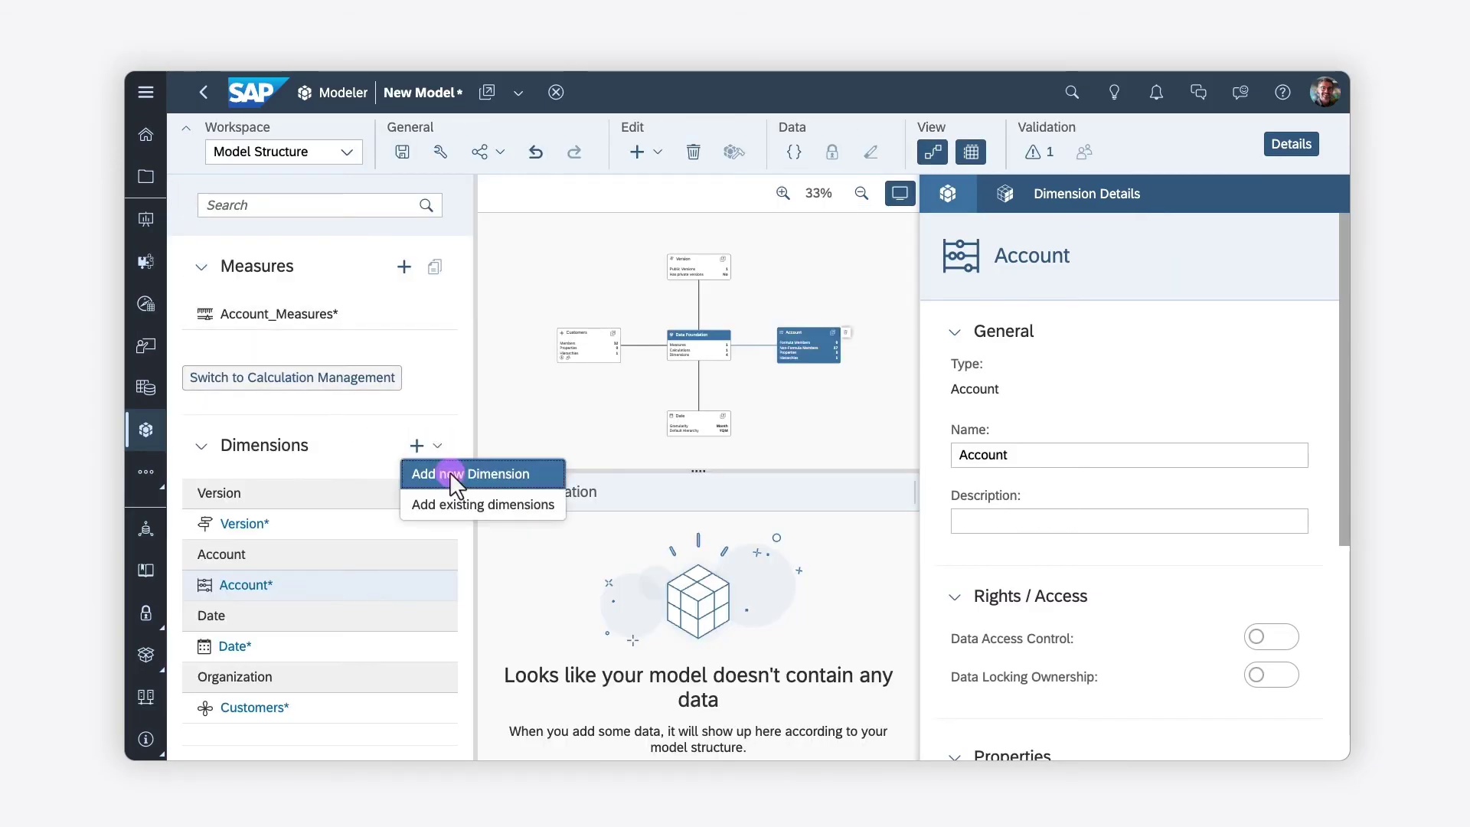
click(450, 473)
click(523, 354)
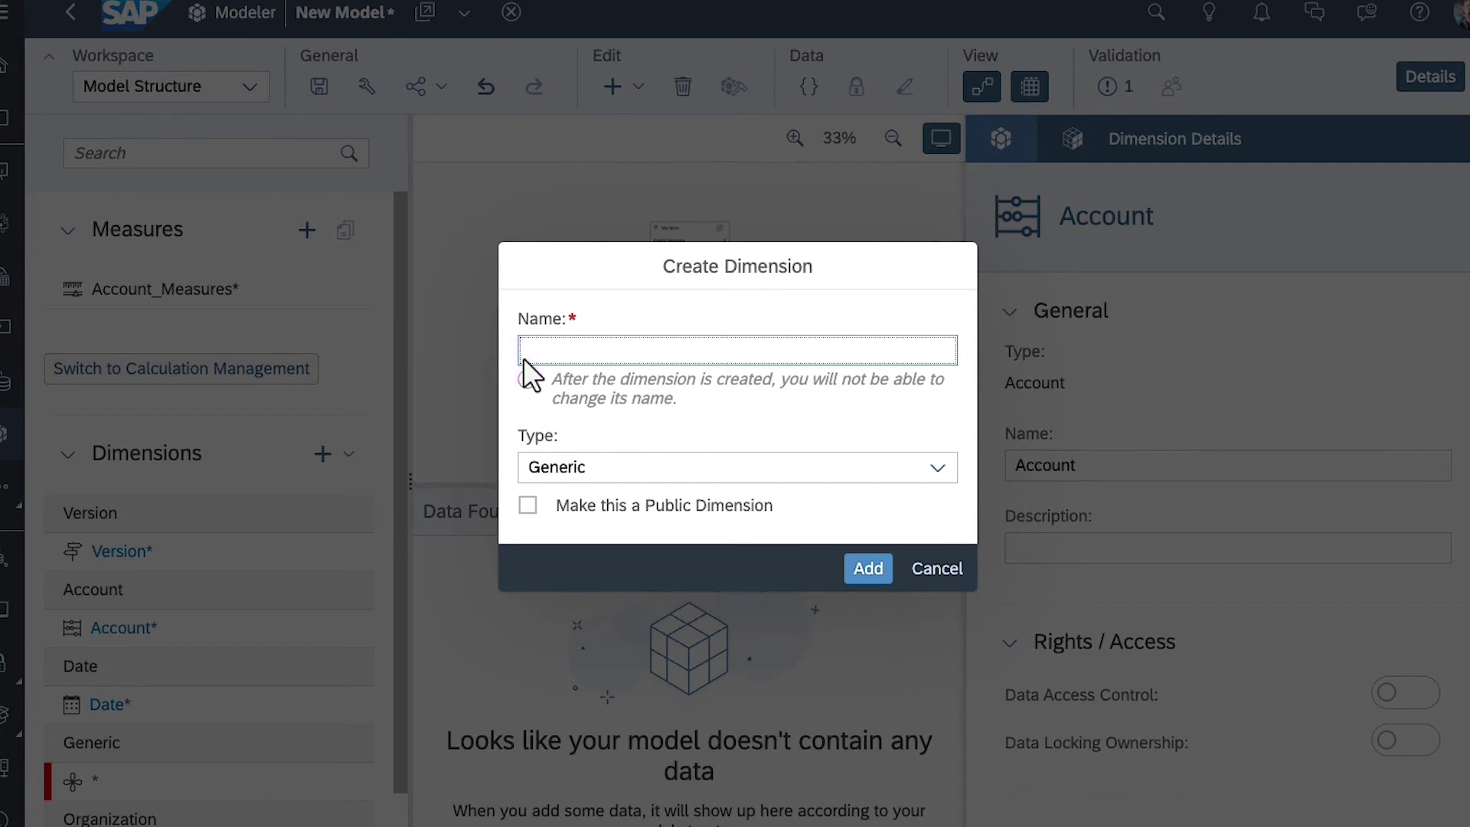
text(Product)
text(s)
click(869, 569)
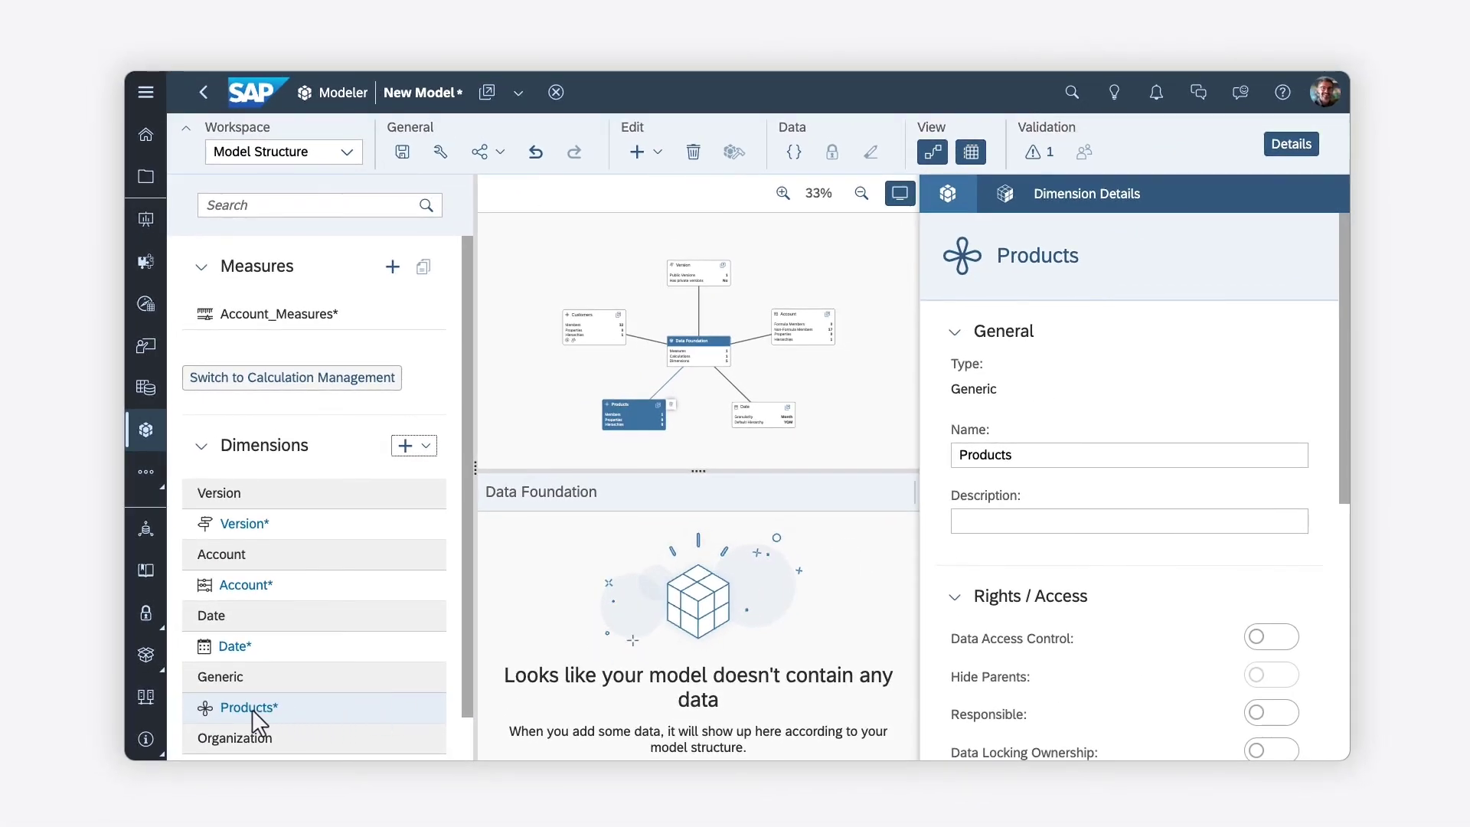
- Paste the product members into the Products dimension grid
click(252, 708)
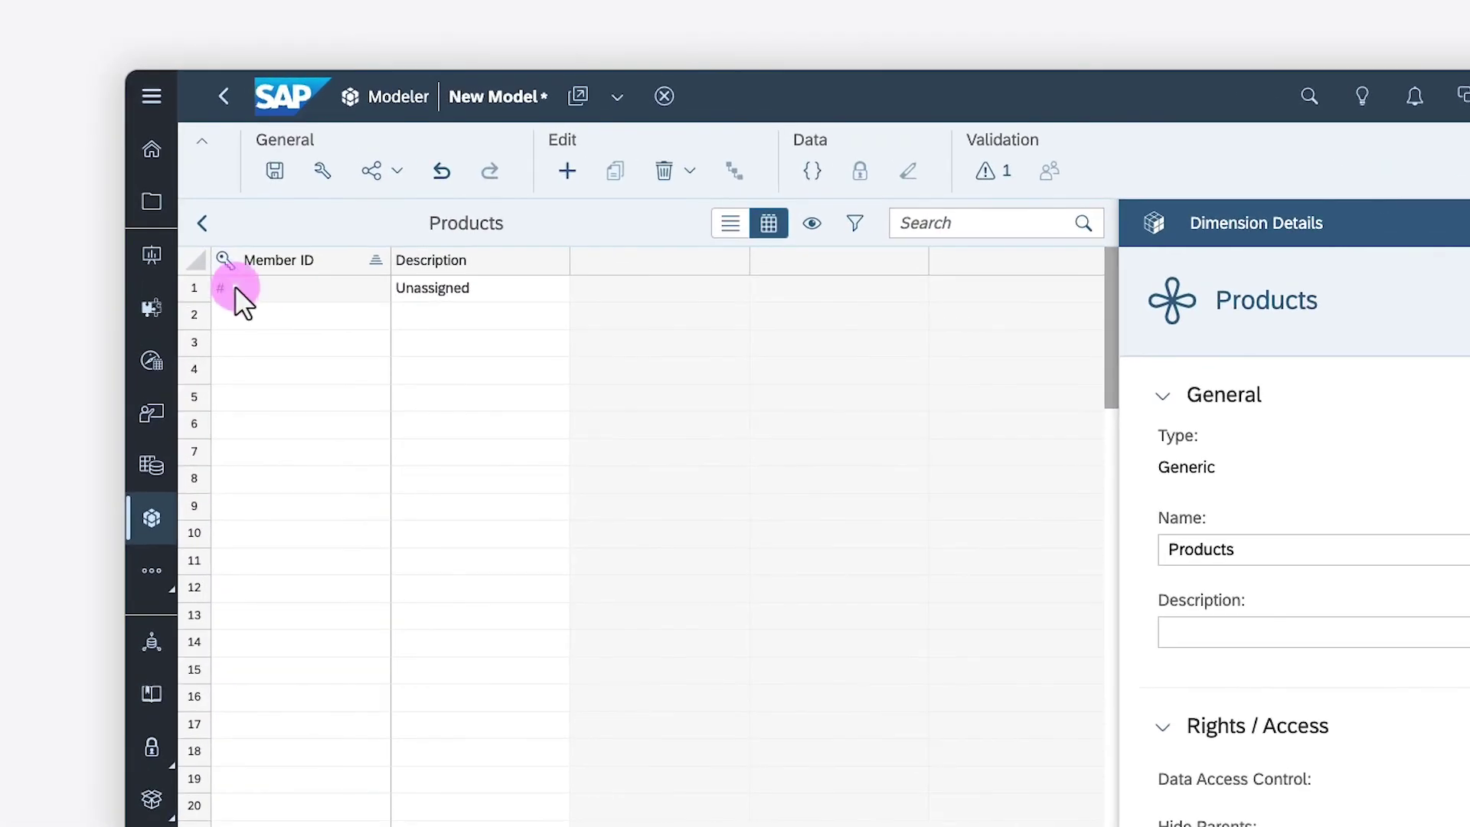
click(236, 288)
text(MZ-FG-C900	C900 BIKE MZ-FG-C950	C950 BIKE MZ-FG-C990	C990 BIKE MZ-FG-M500	M500 BIKE MZ-FG-M525	M525 BIKE MZ-FG-M550	M550 BIKE MZ-FG-R100	R100 BIKE MZ-FG-R200	R200 BIKE MZ-FG-R300	R300 BIKE MZ-TG-Y120	Y120 Bike MZ-TG-Y200	Y200 Bike MZ-TG-Y240	Y240 Bike MZ-C	Cruise MZ-M	Mountain MZ-R	Racing MZ-Y	Youth)
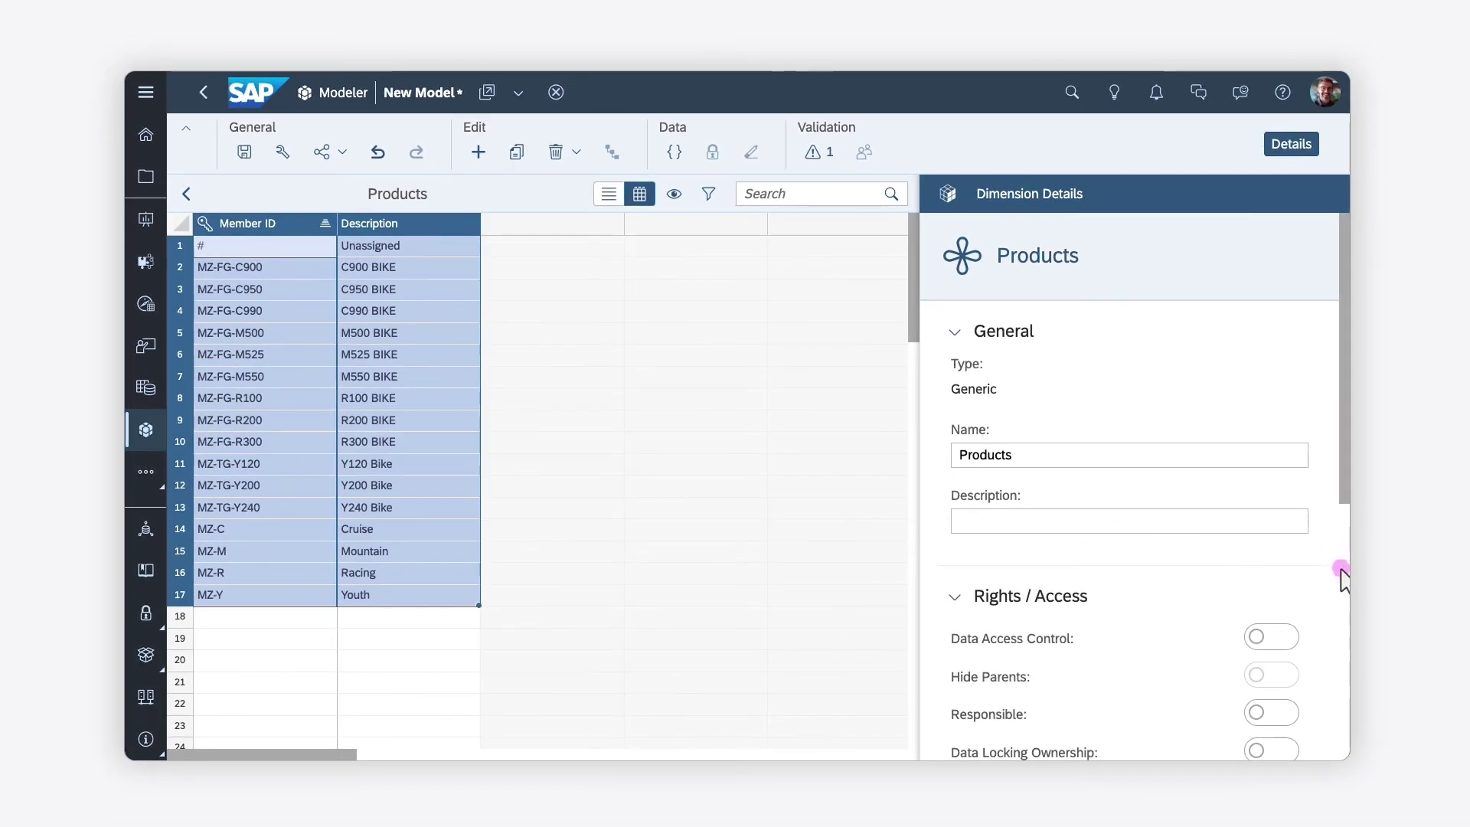
scroll(1332, 575, down, 5)
- Add a parent-child hierarchy named Hierarchy and paste parents Cruise, Mountain, Racing and Youth
click(1095, 707)
click(1083, 651)
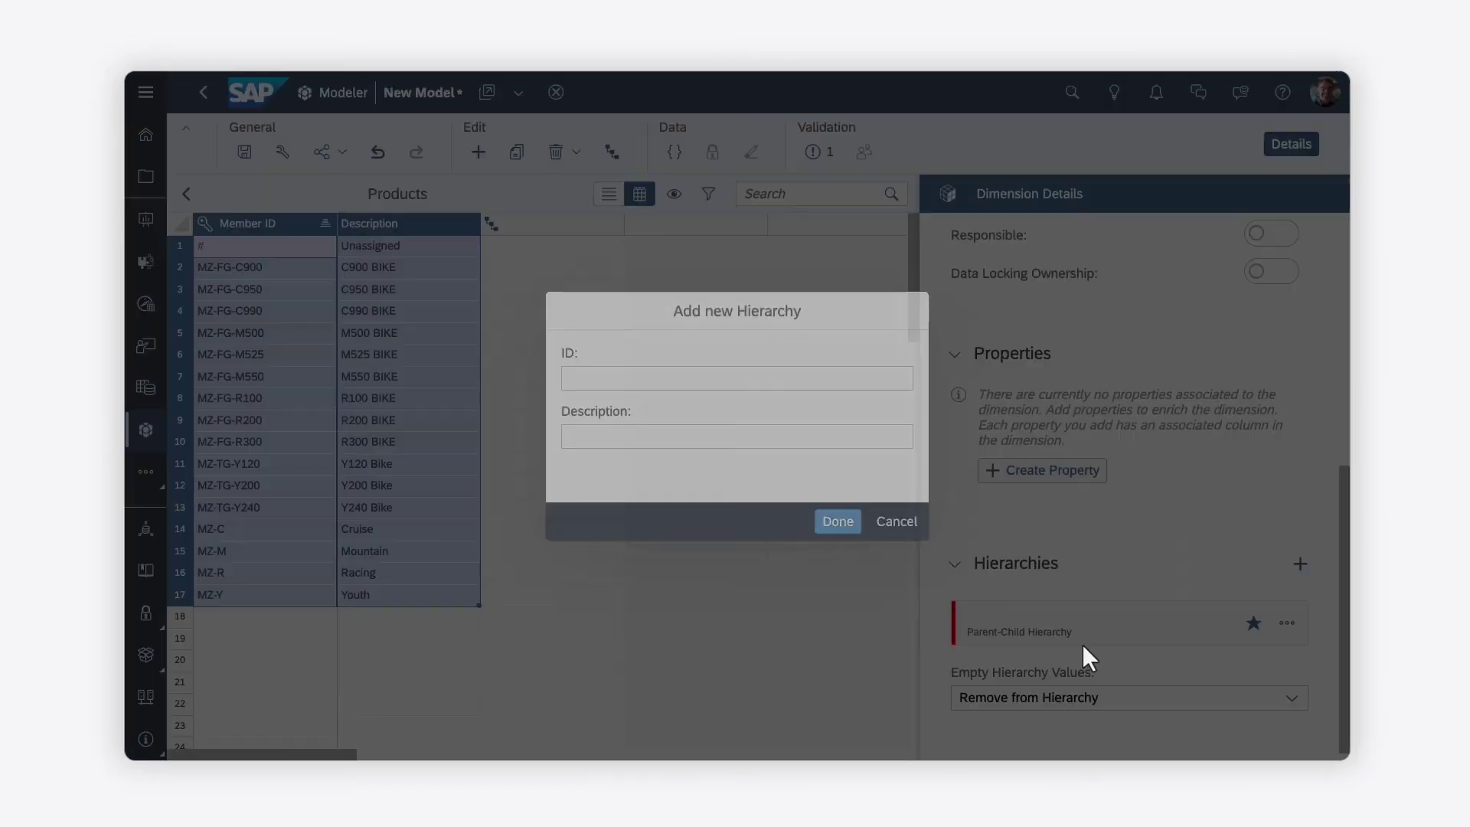
text(Hie)
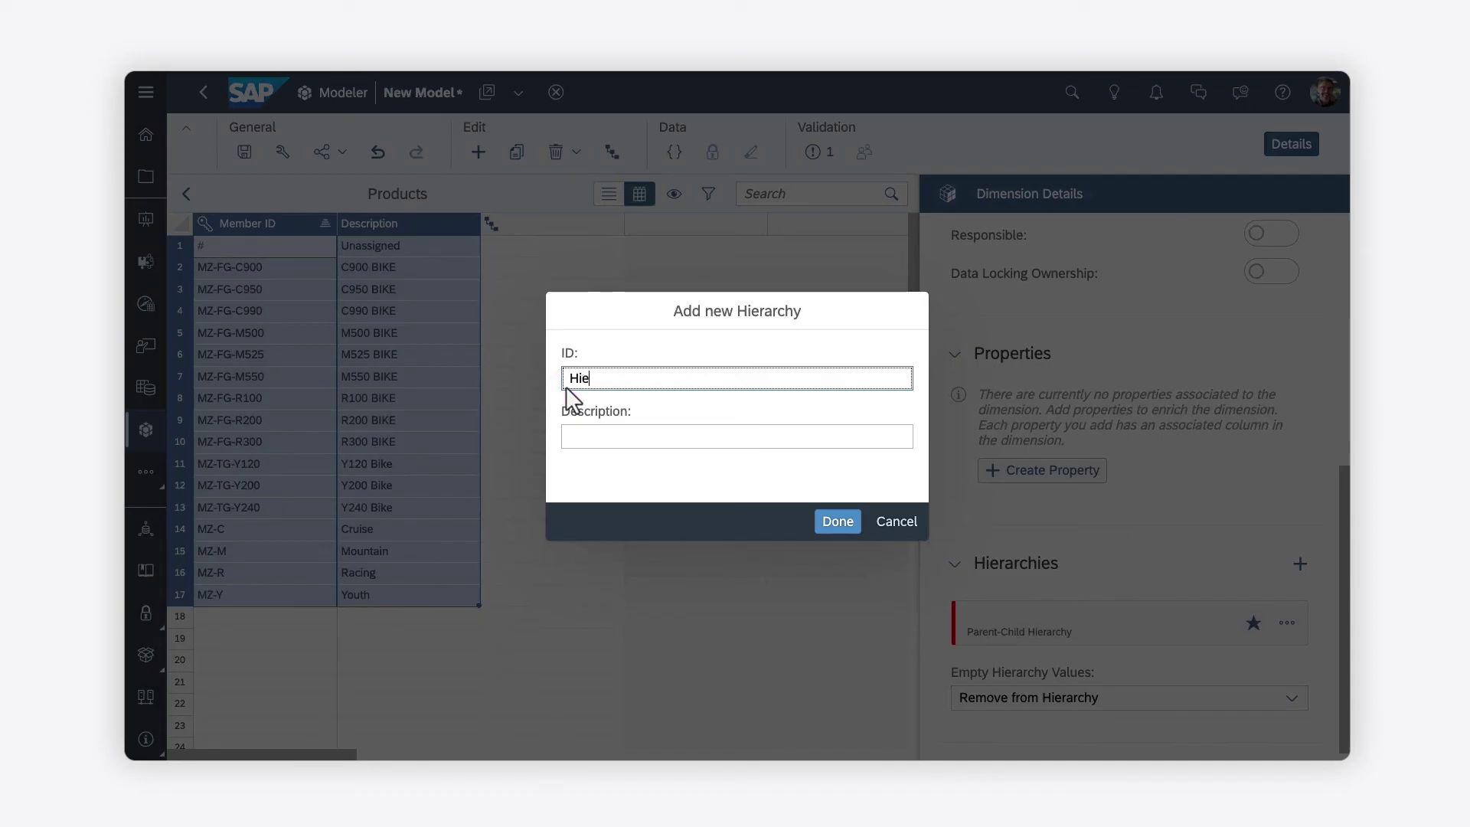
text(rarchy)
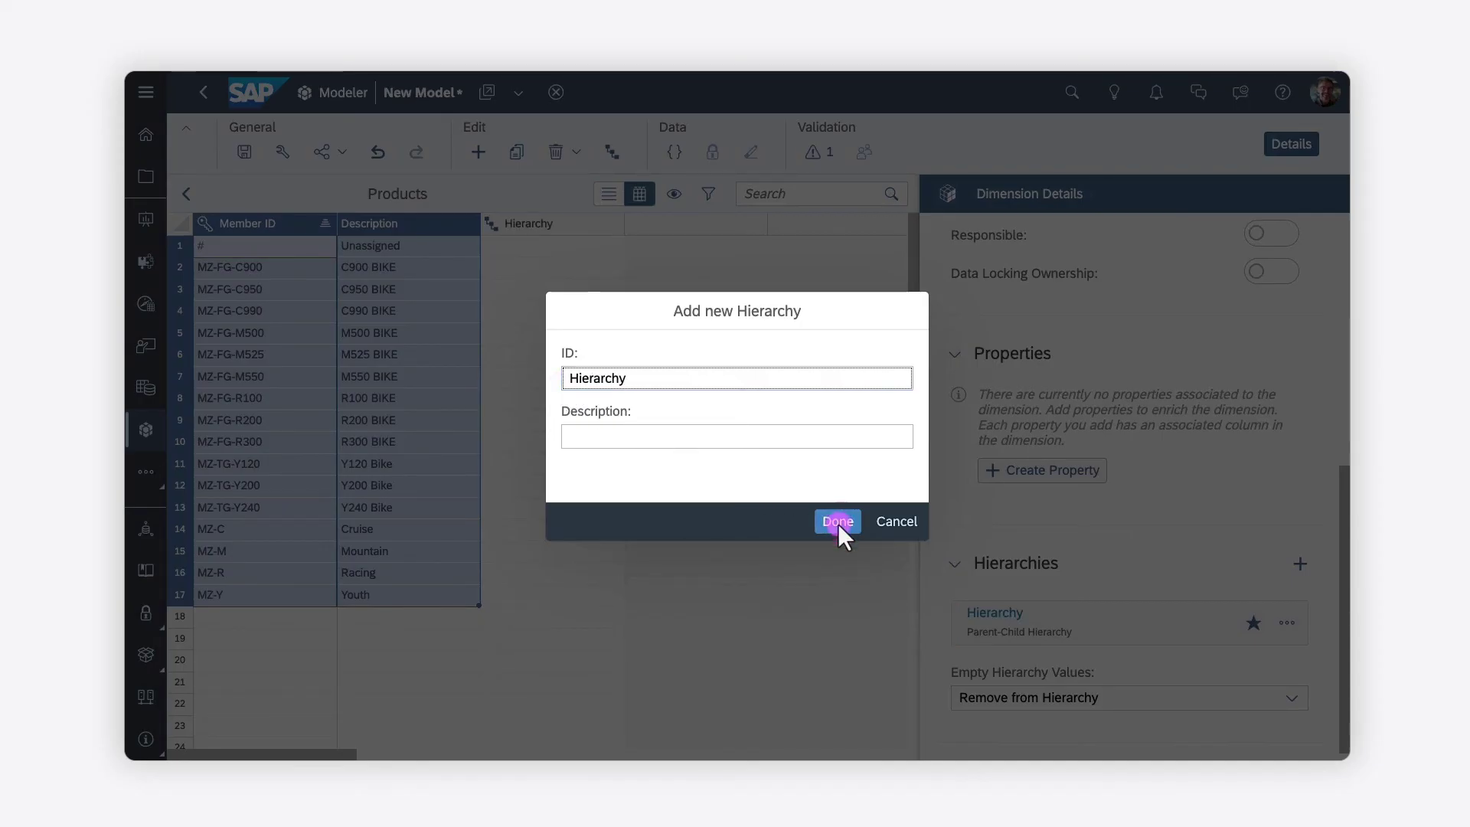
click(837, 522)
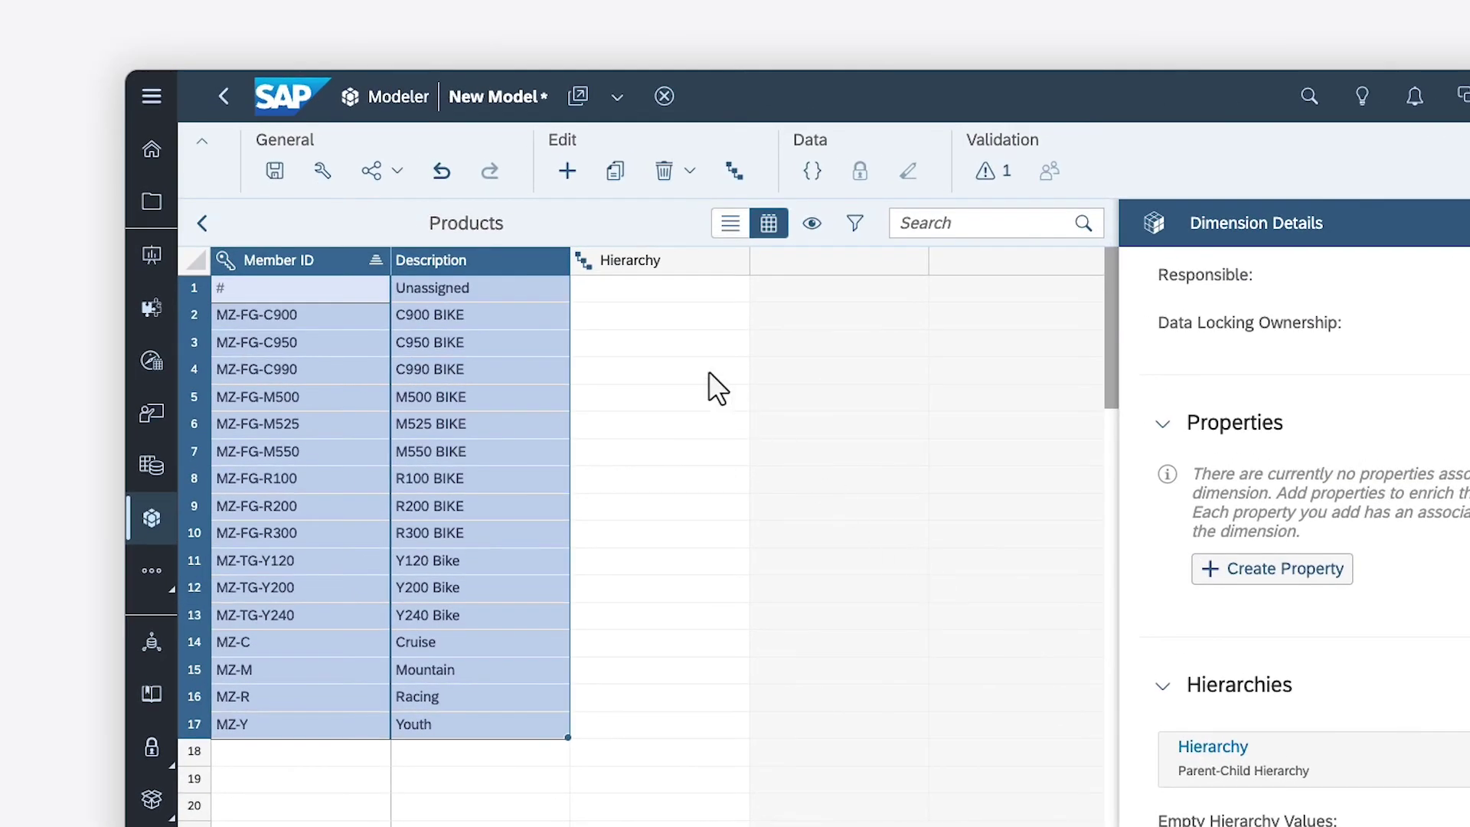
click(617, 290)
text(<root> MZ-C MZ-C MZ-C MZ-M MZ-M MZ-M MZ-R MZ-R MZ-R MZ-Y MZ-Y MZ-Y <root> <root> <root> <root>)
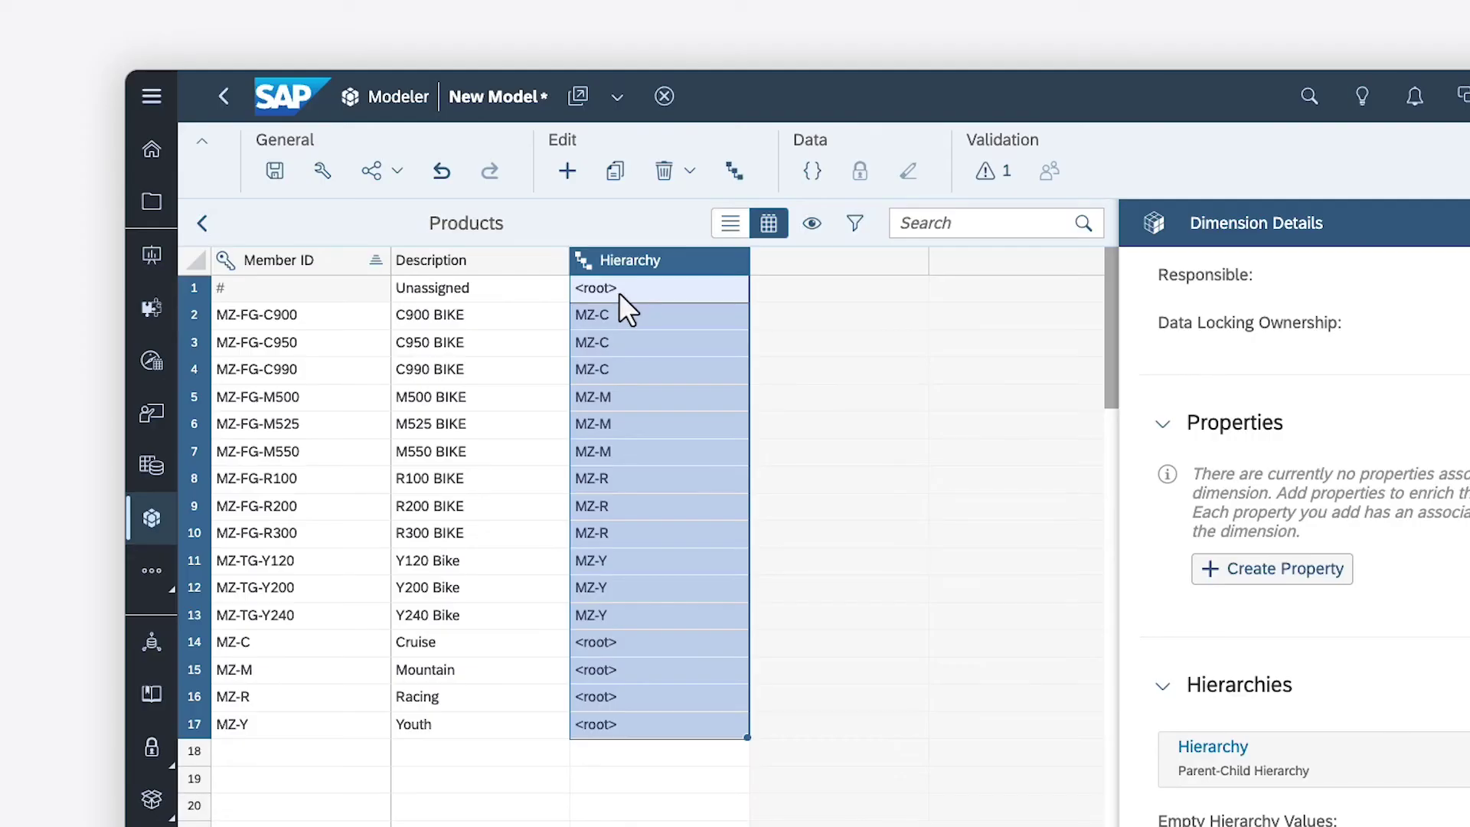
click(203, 220)
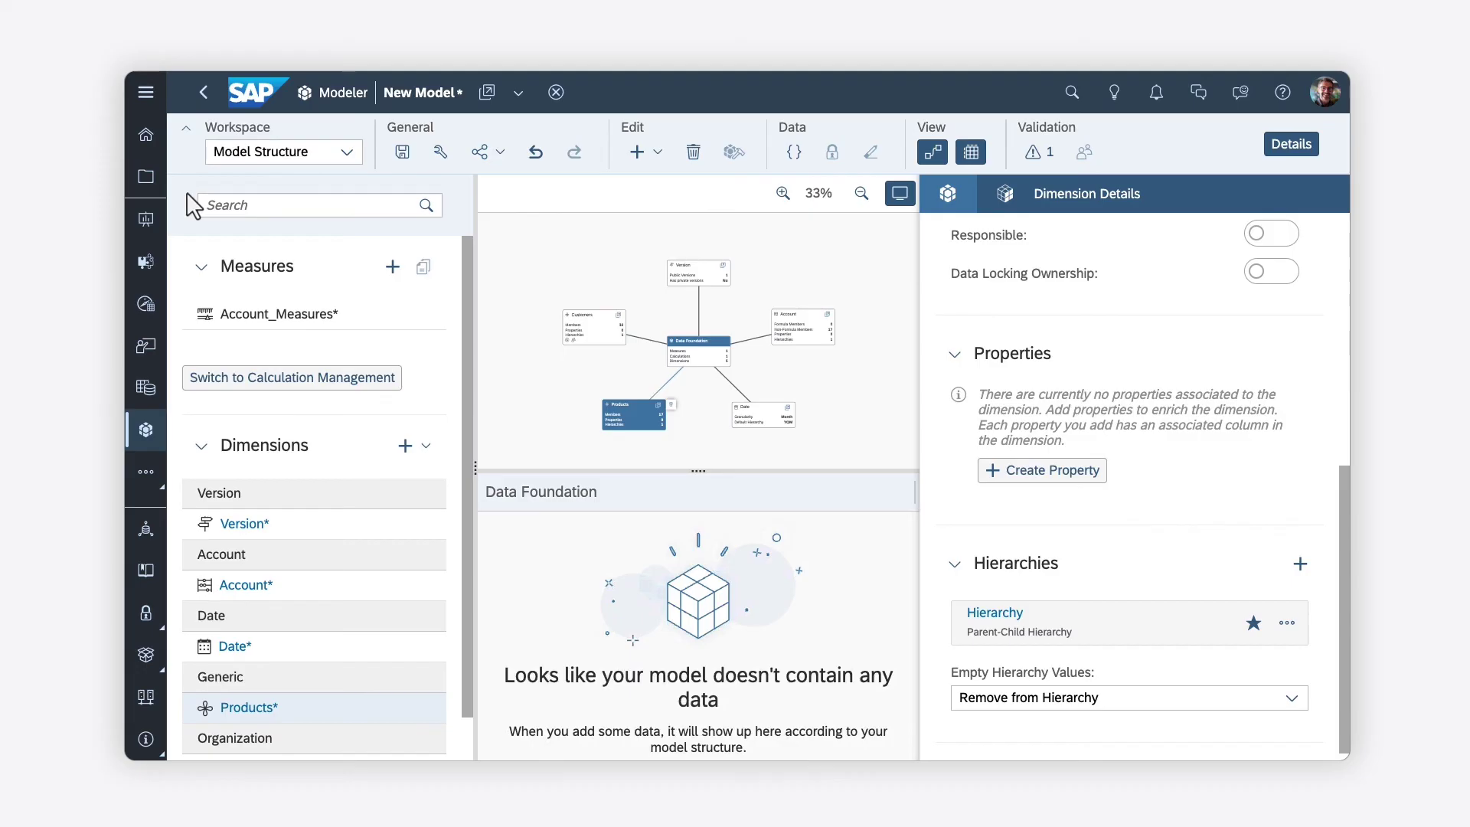
- Save the model with the name PLANNING_Q42023
click(403, 154)
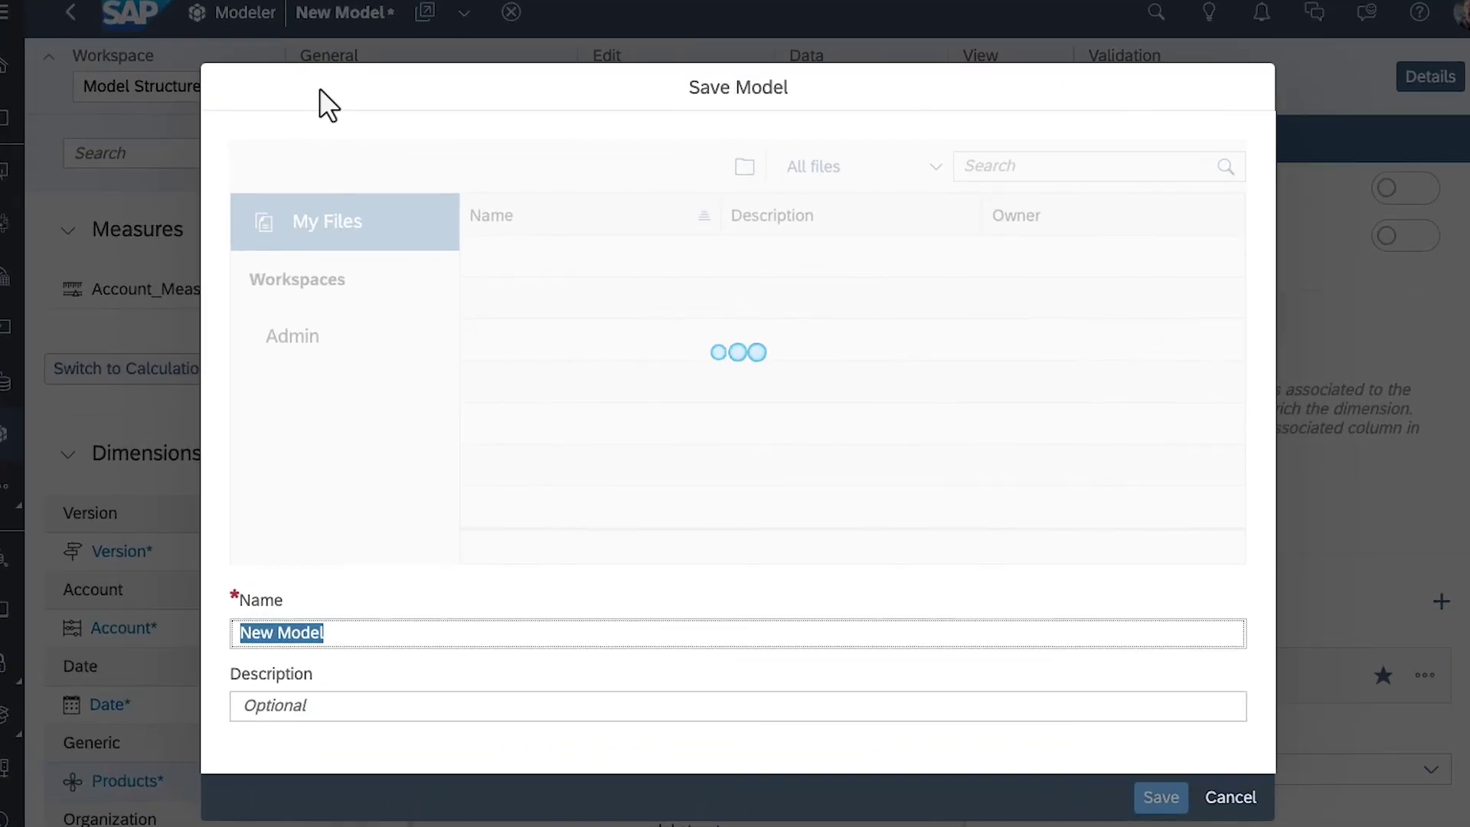
text(PLANN)
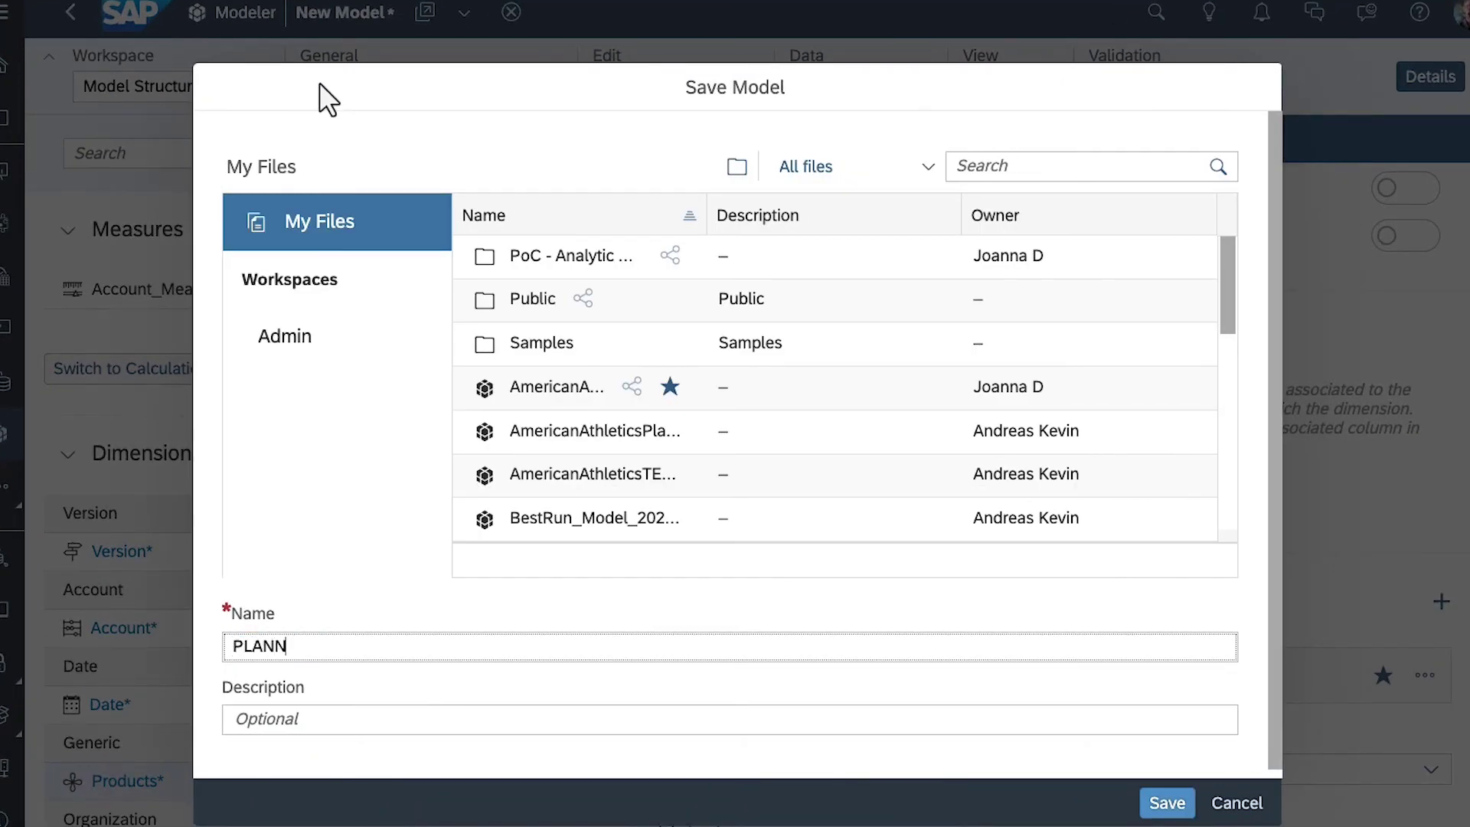
text(ING_Q42)
text(023)
click(1169, 801)
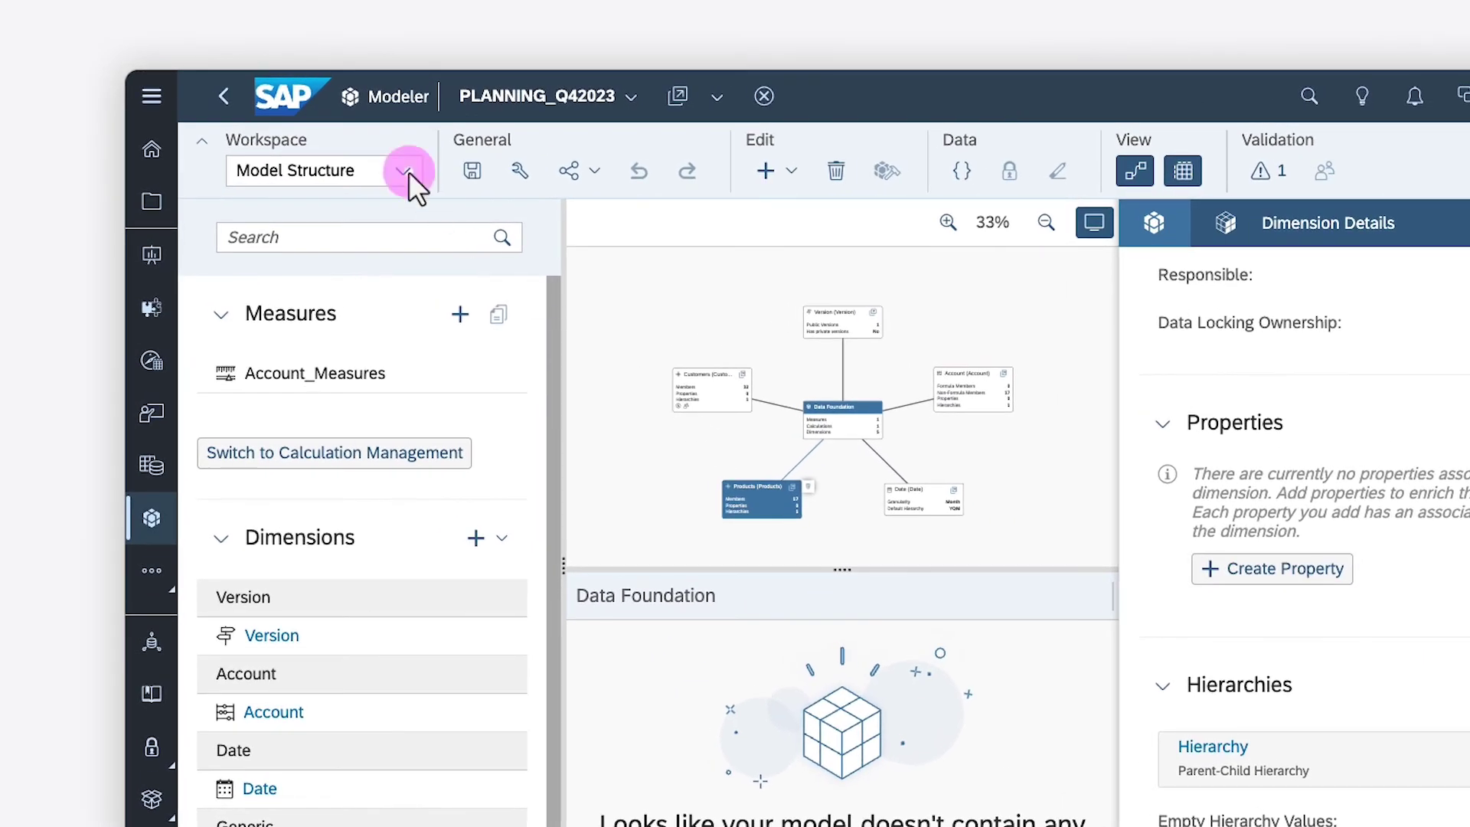
click(405, 170)
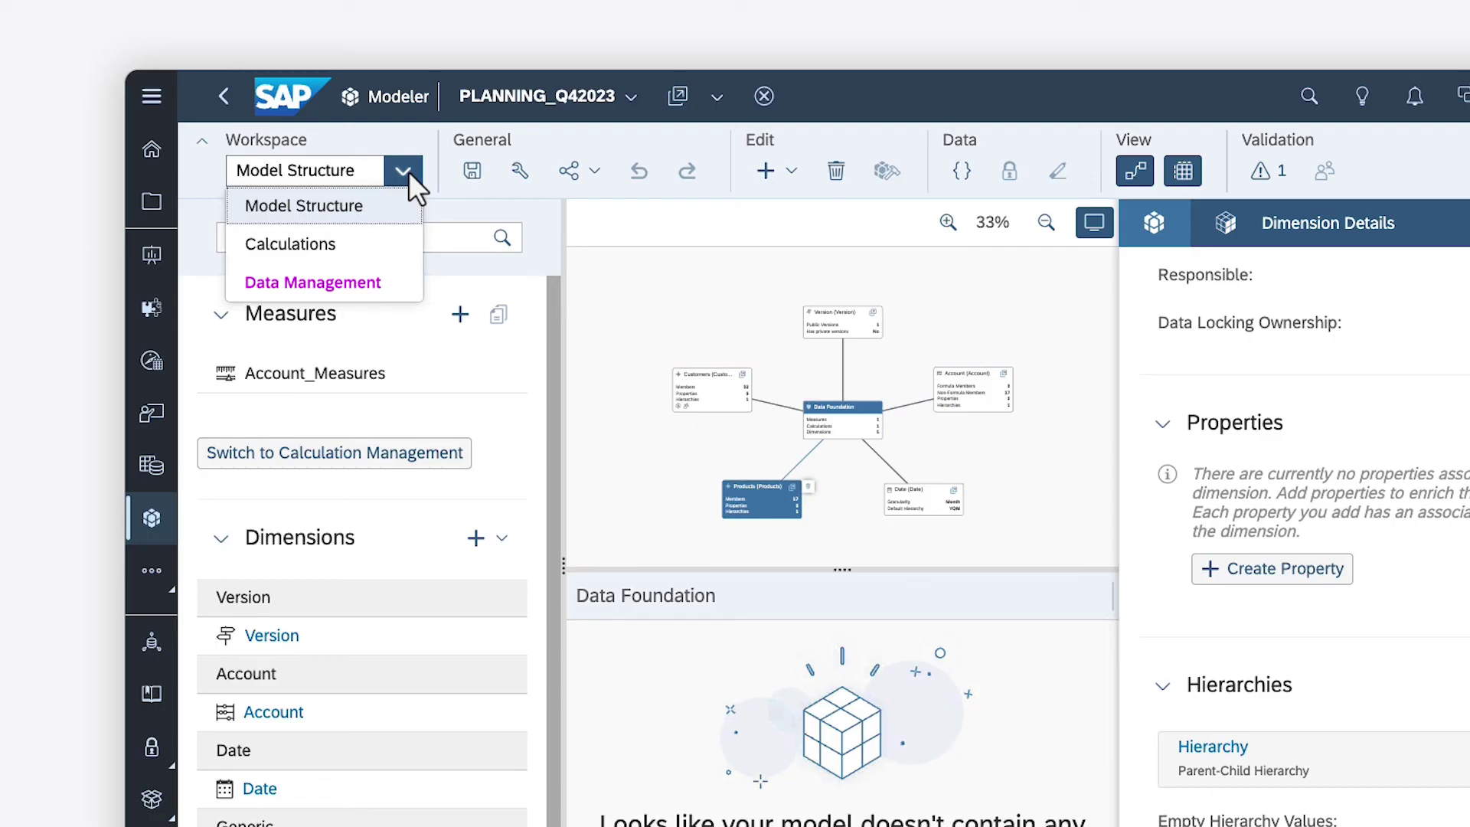
click(453, 219)
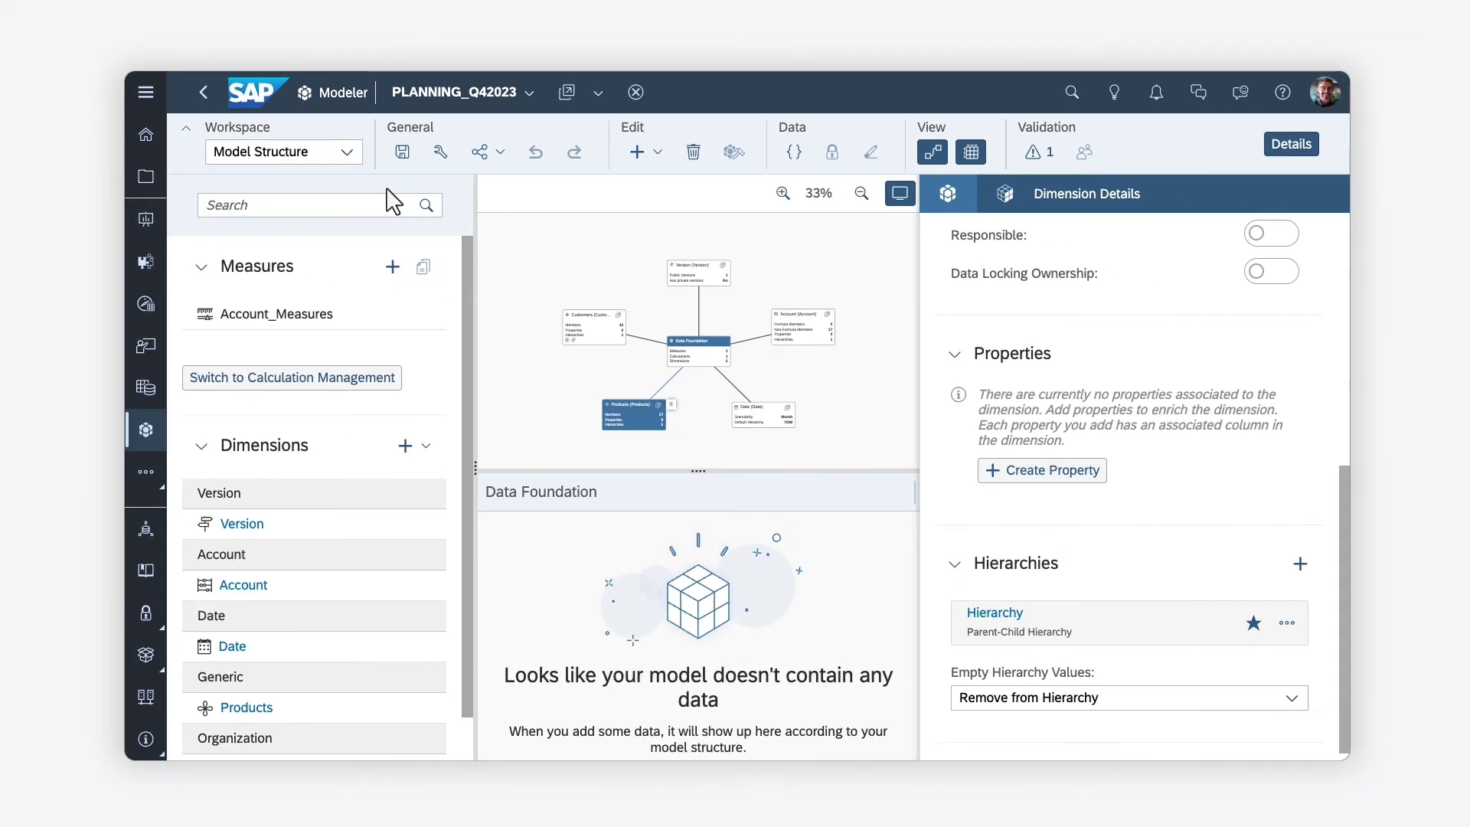